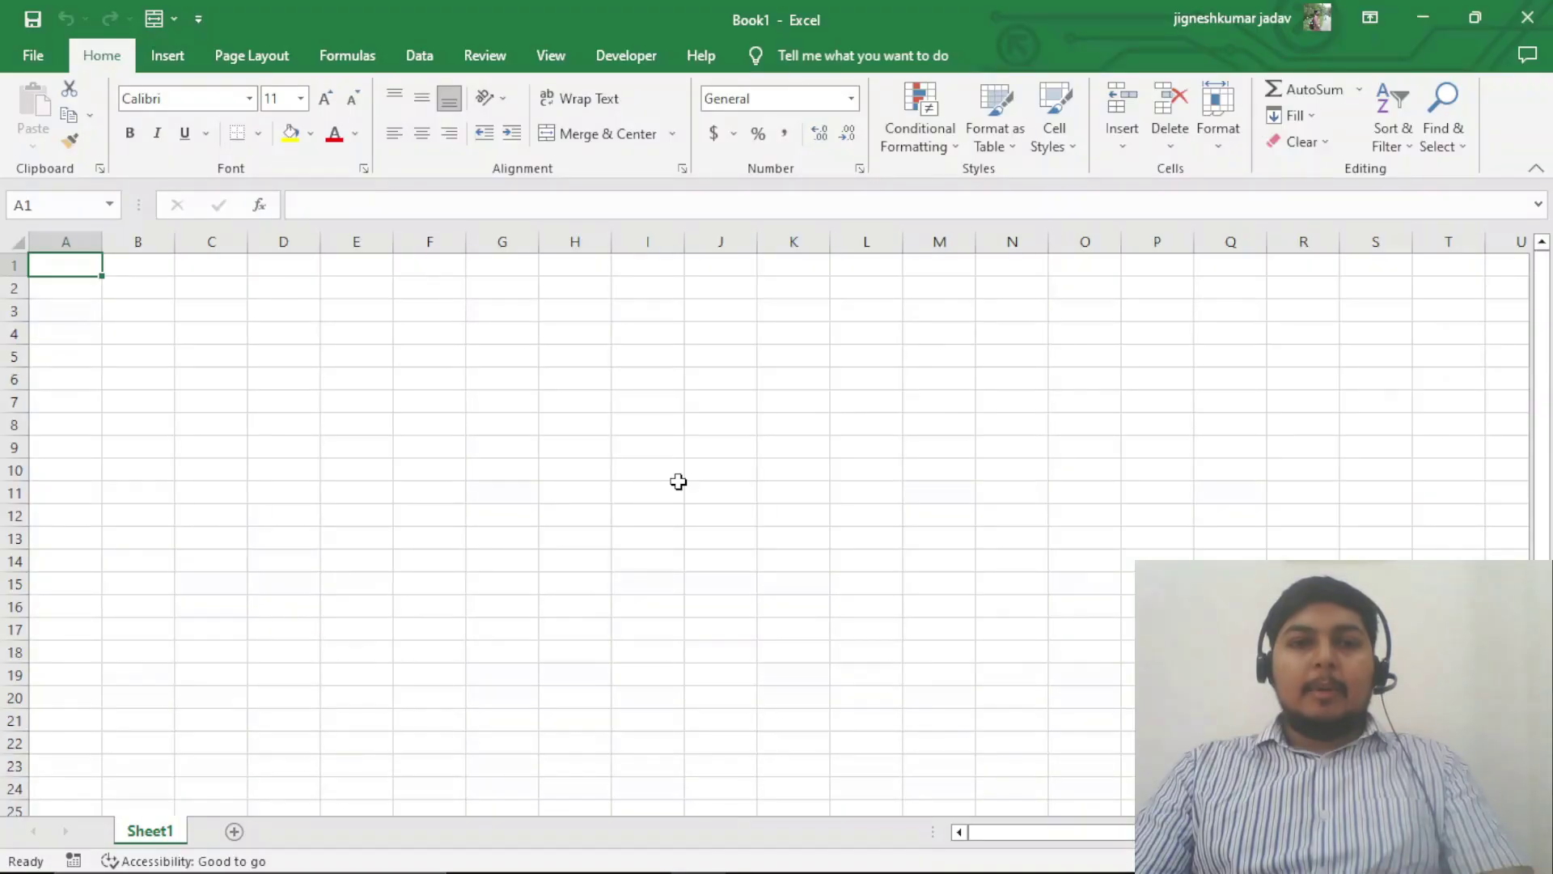
key("alt")
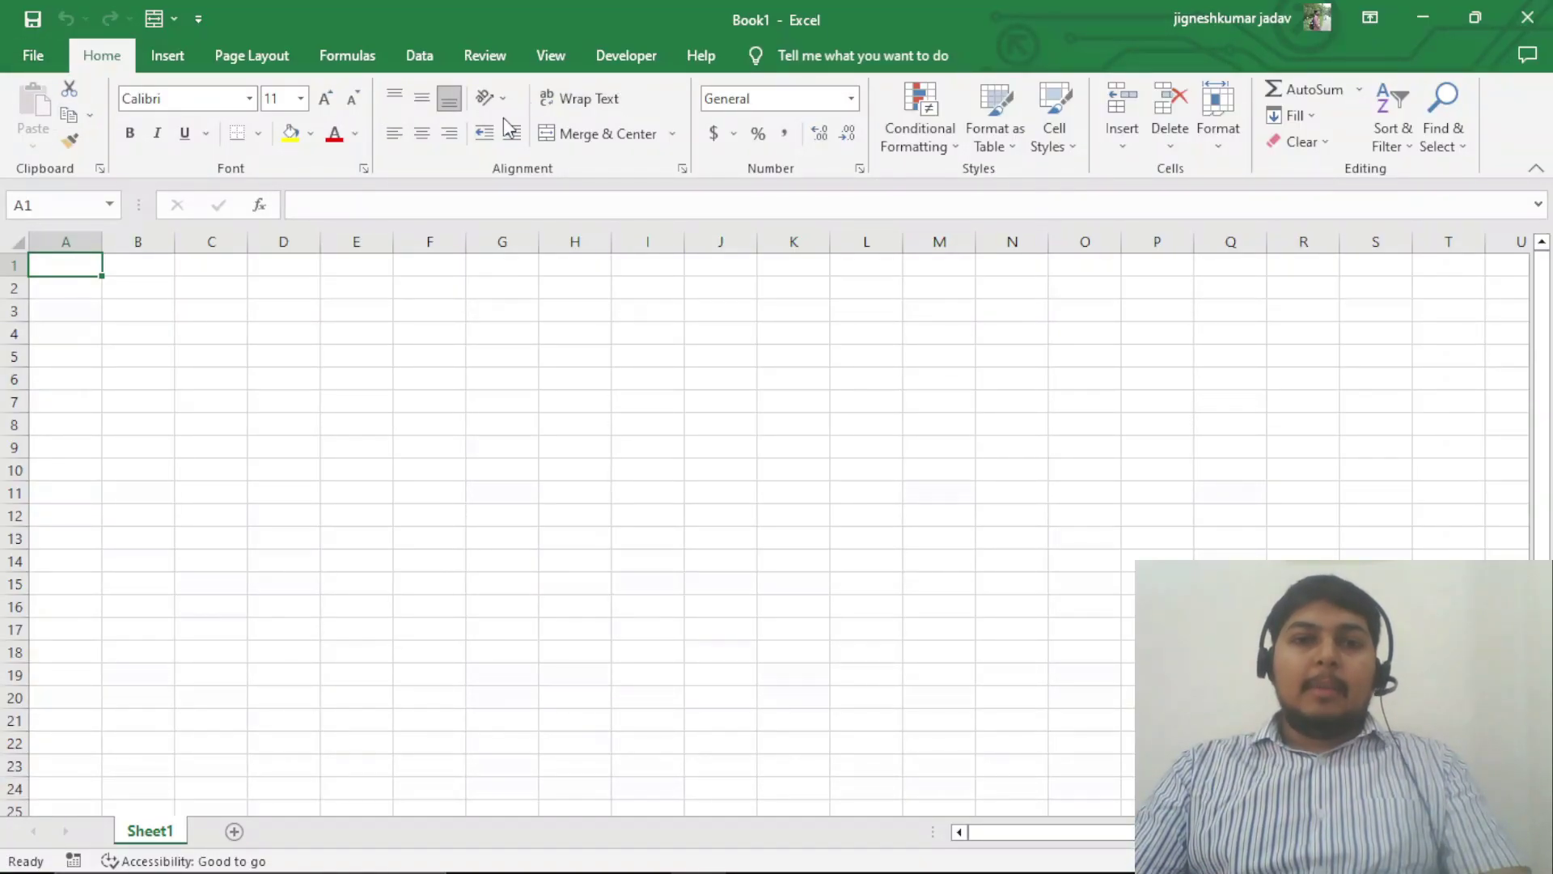
key("alt")
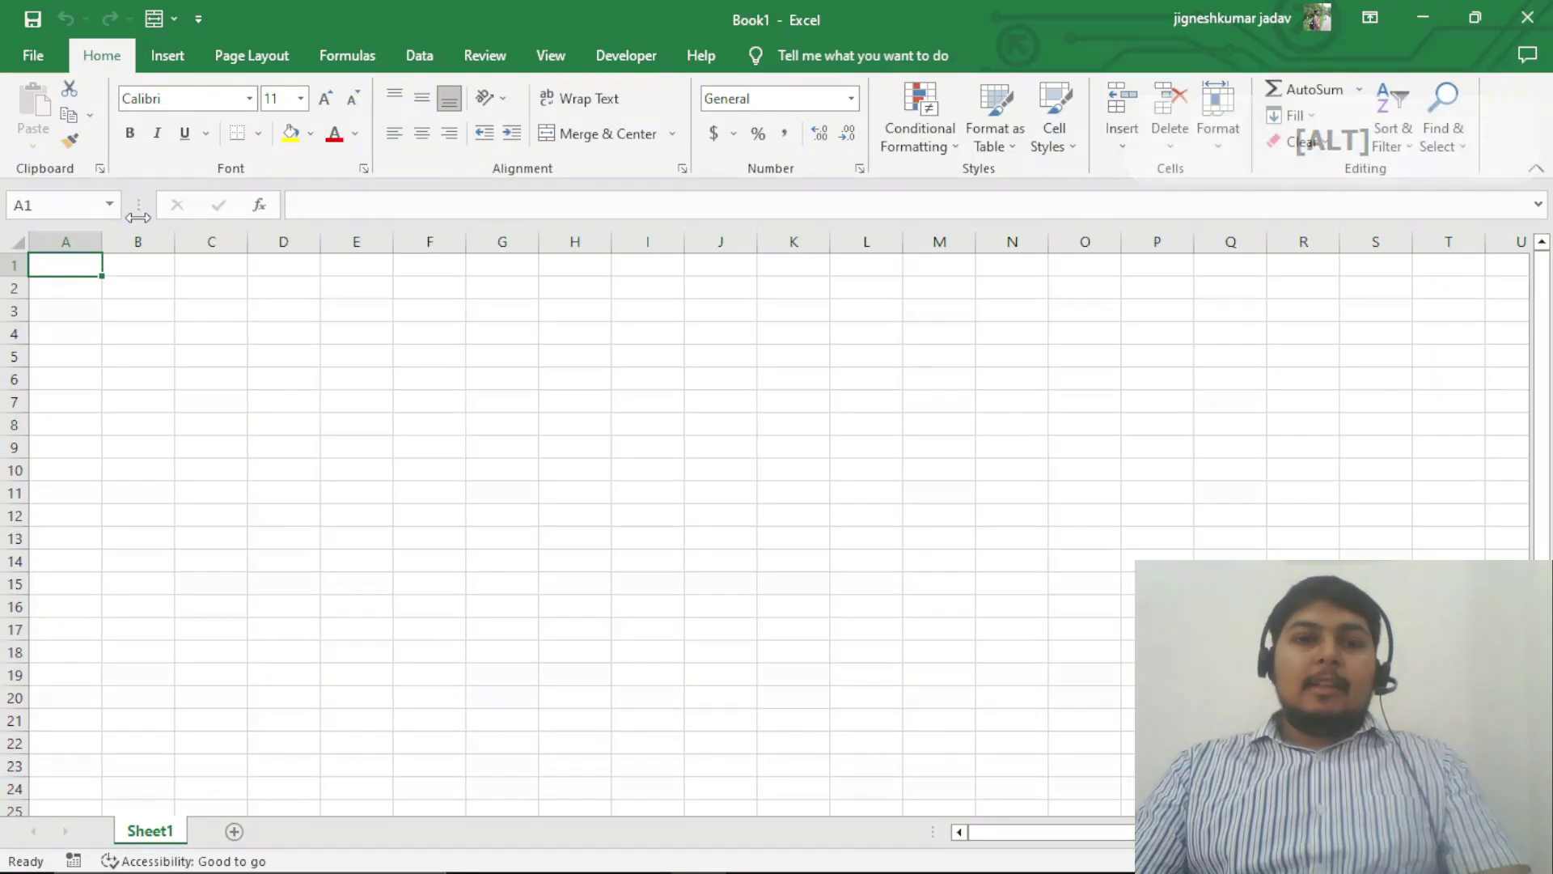
left_click_drag(127, 269, 1480, 679)
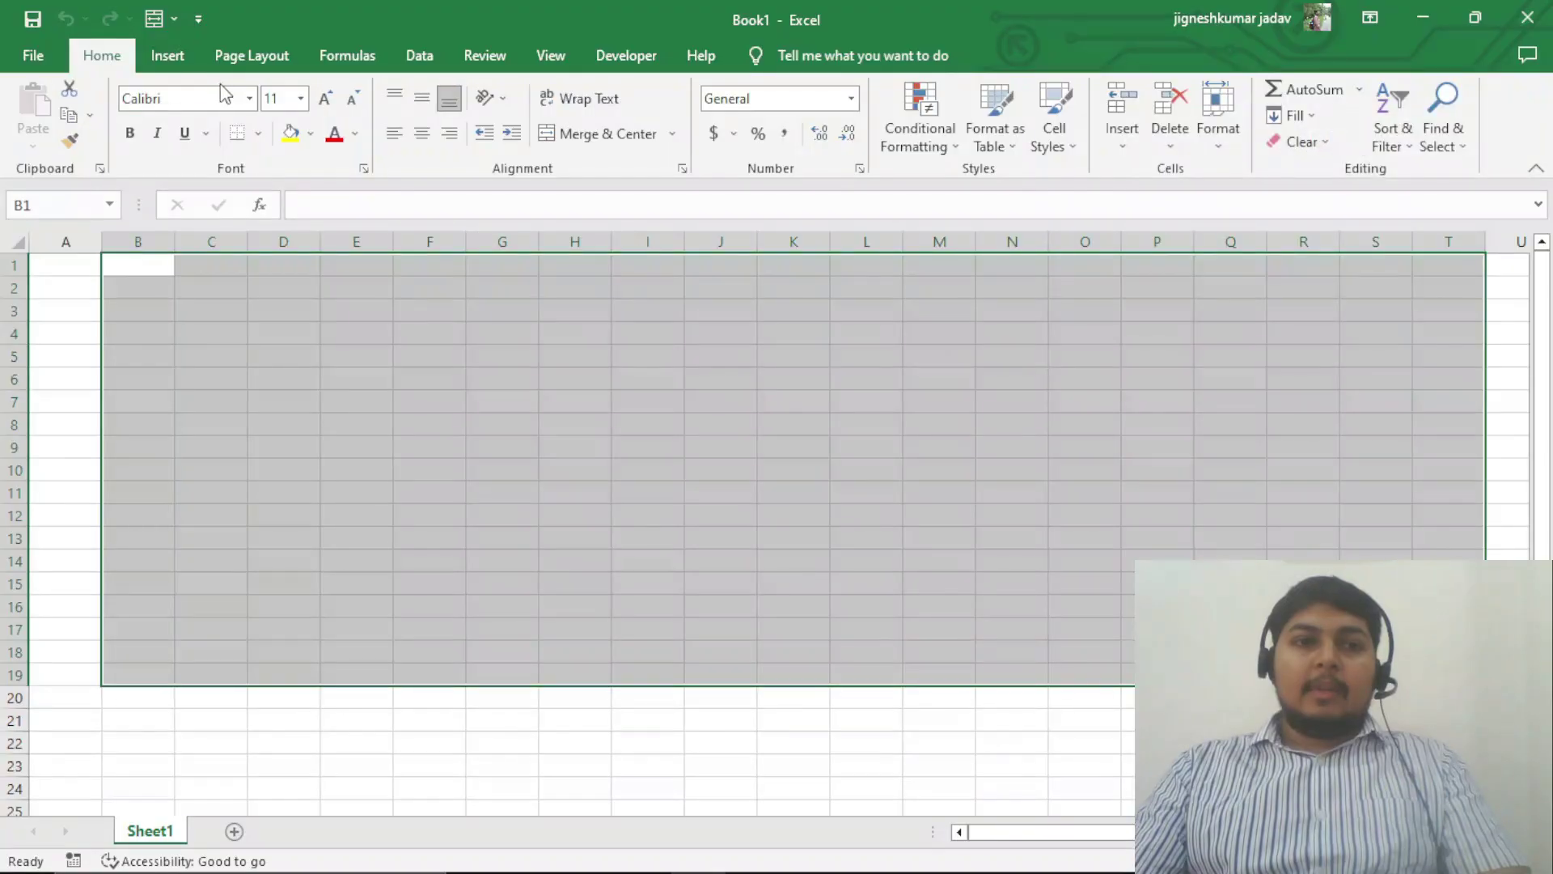
left_click(287, 424)
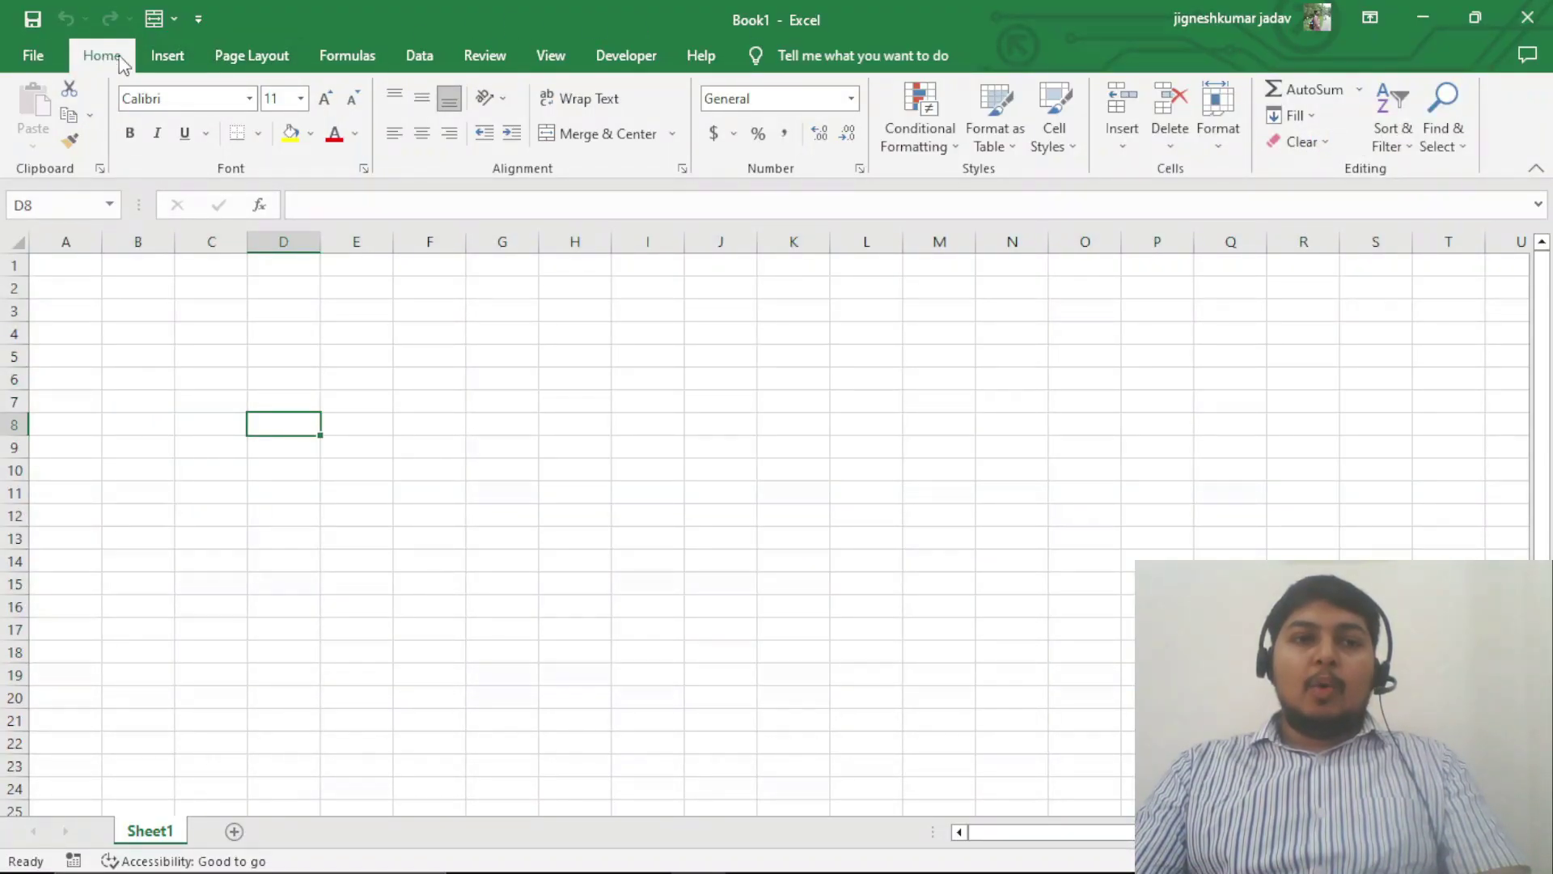
- Look through the ribbon's command groups for Insert, Page Layout, Formulas, Data, Review, View, Developer and Help
left_click(202, 62)
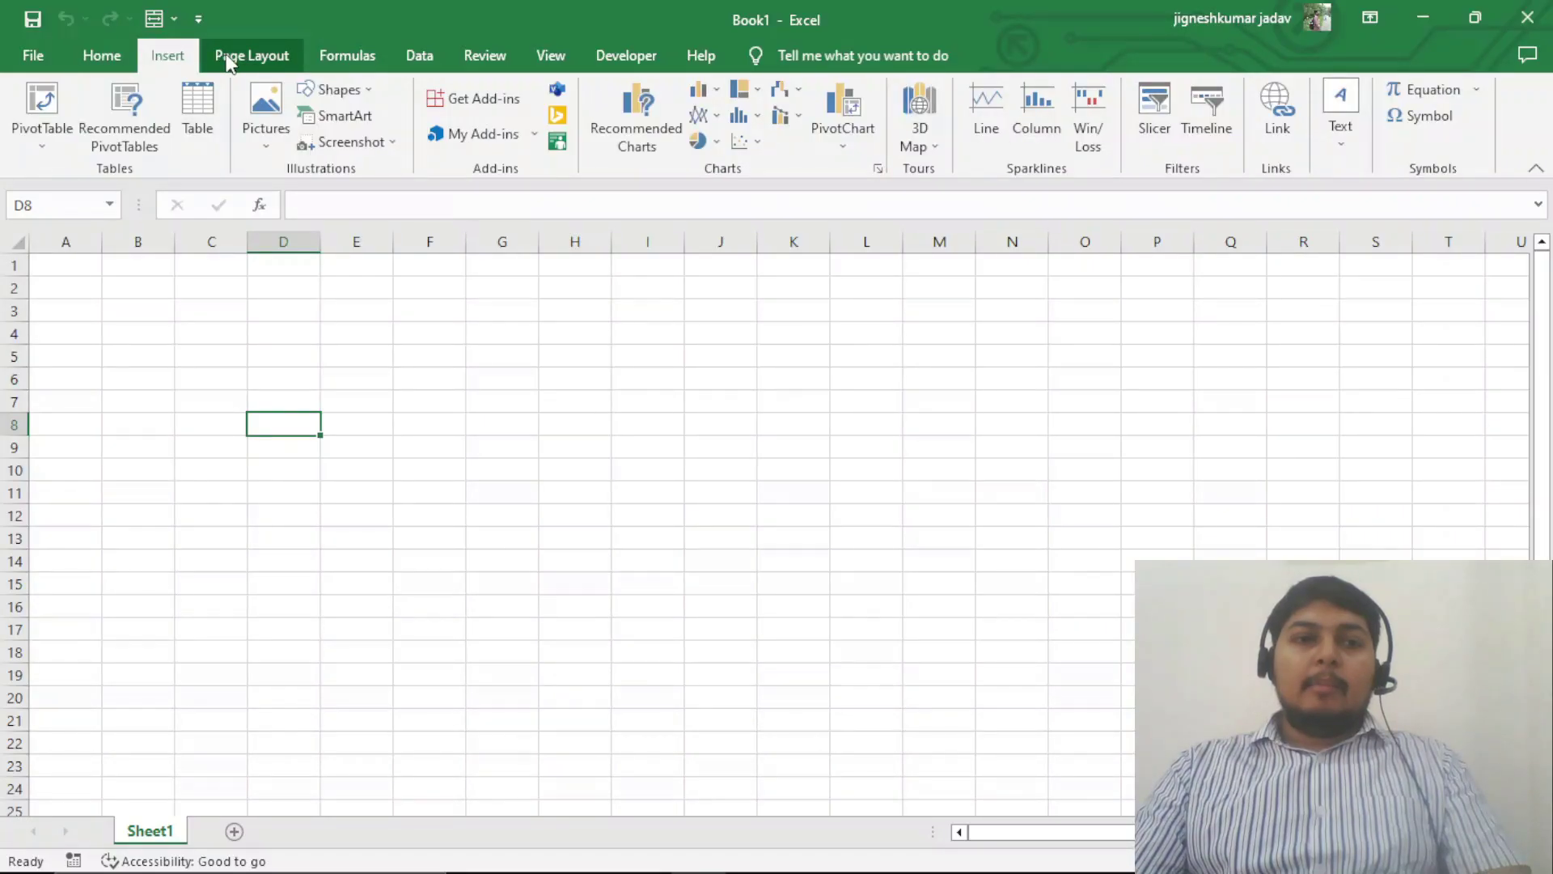
left_click(347, 63)
left_click(407, 65)
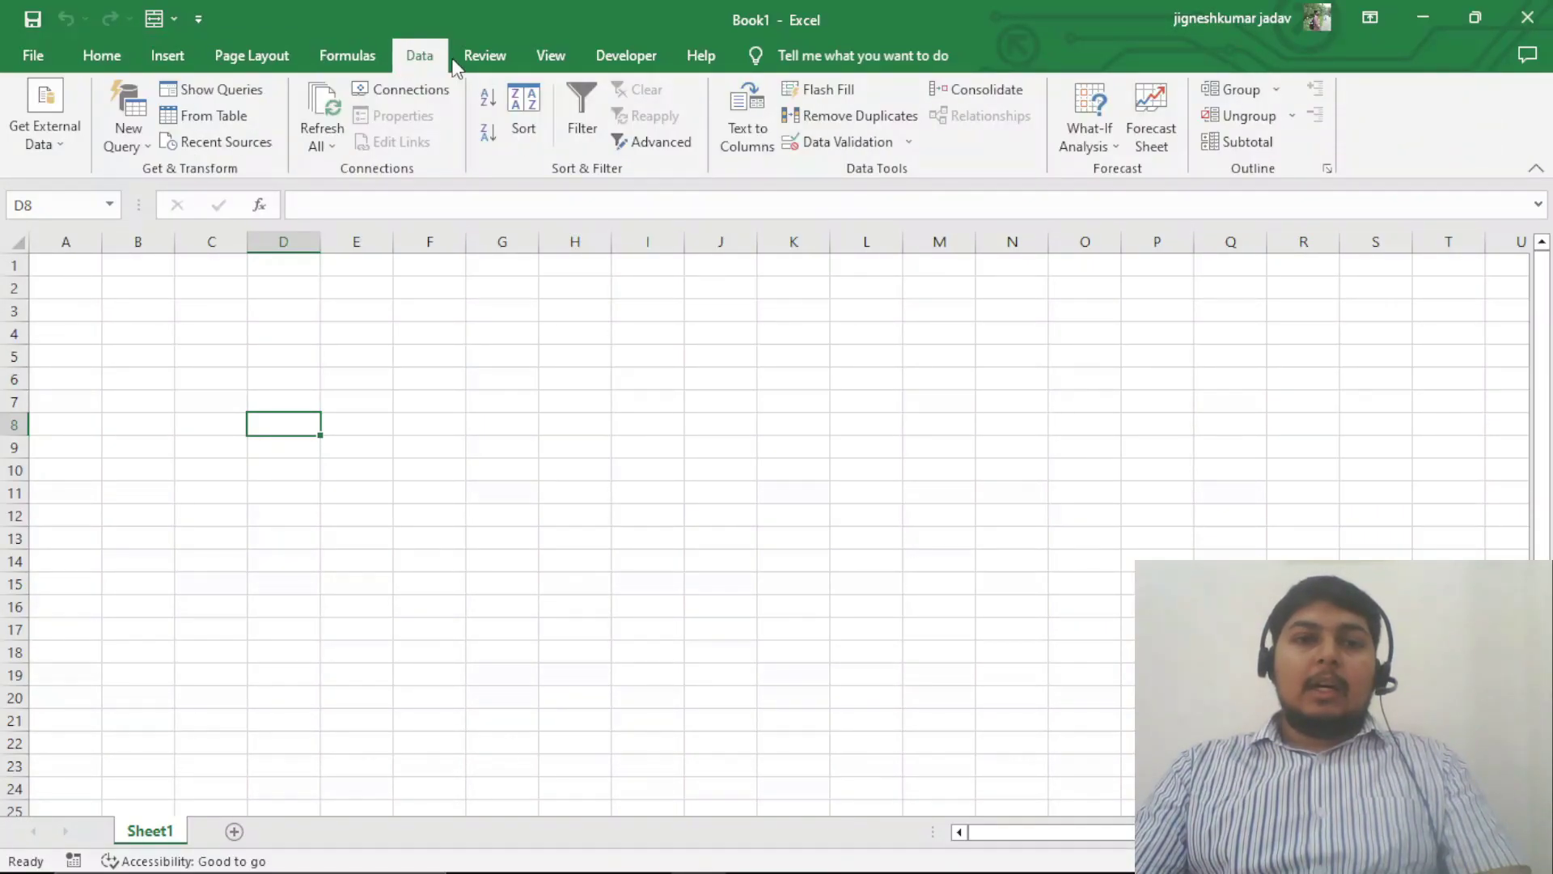
left_click(477, 62)
left_click(548, 60)
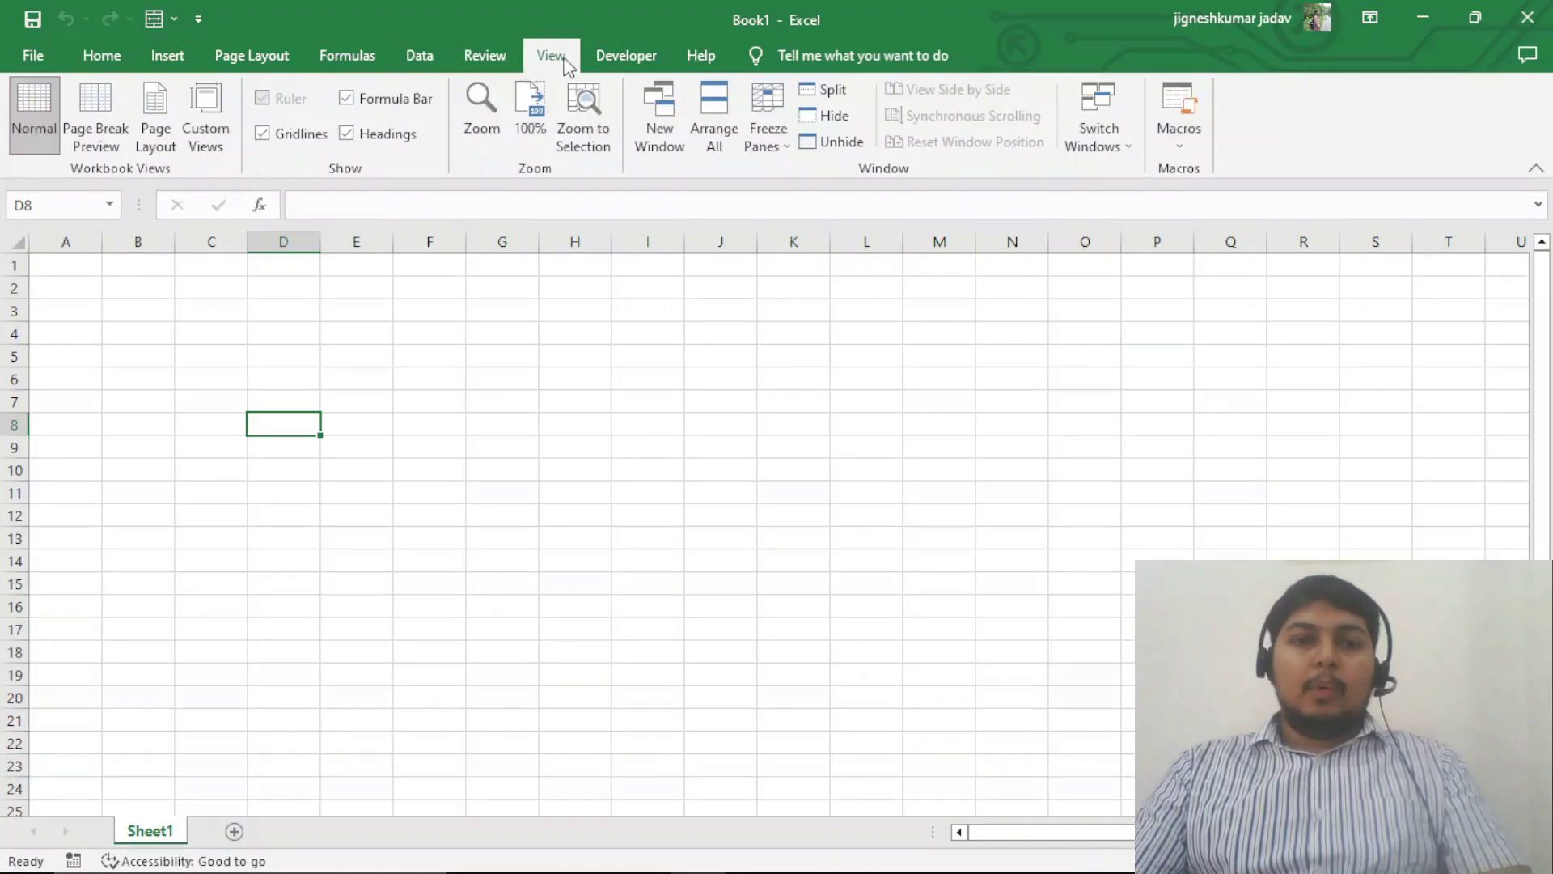
left_click(630, 60)
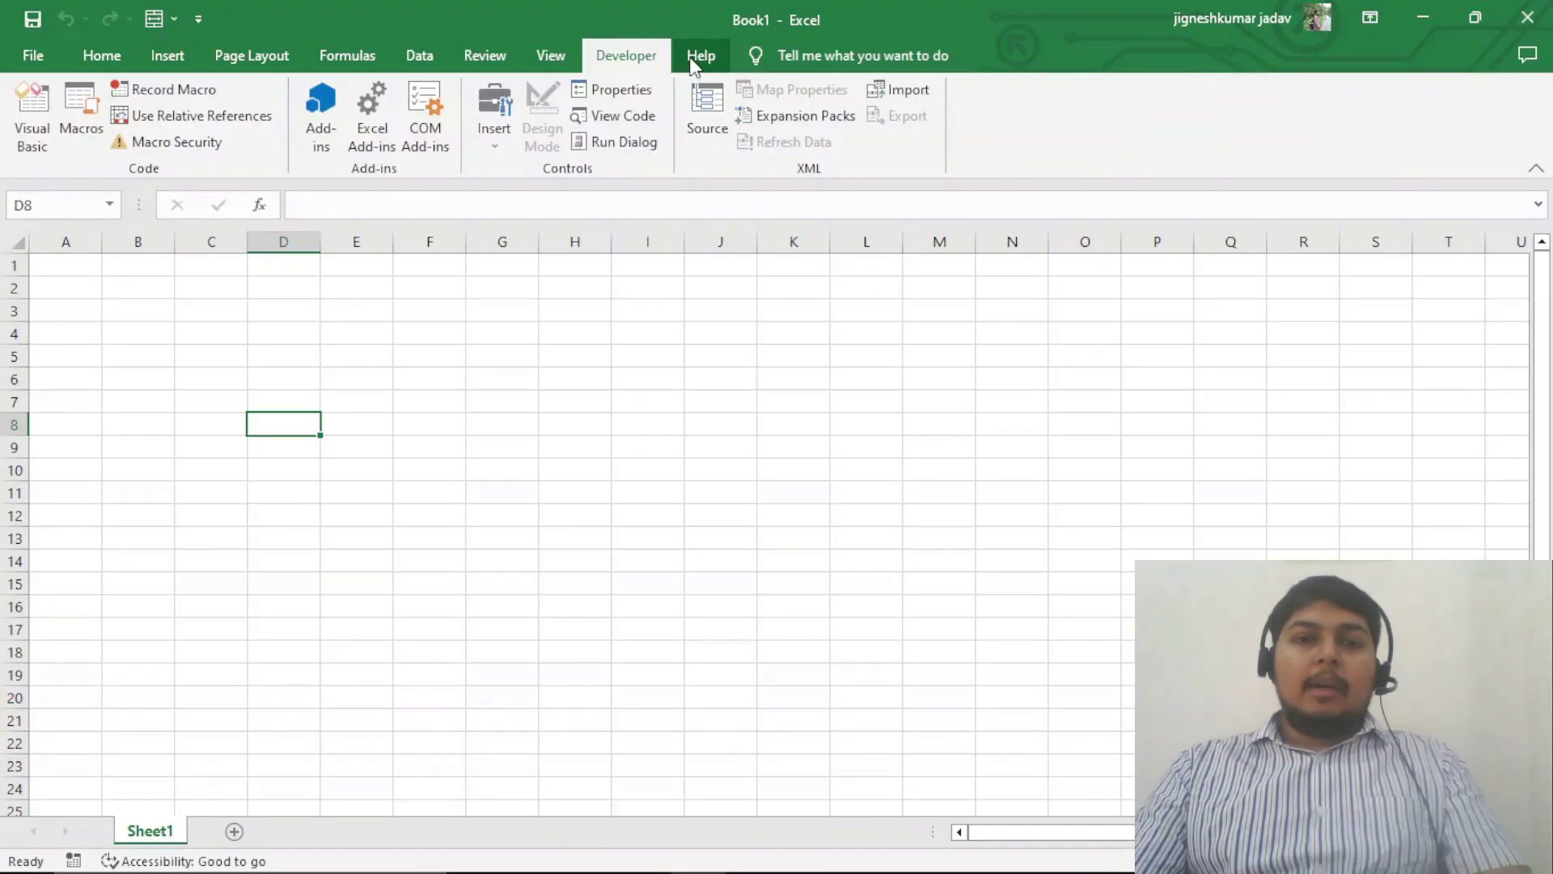
left_click(696, 62)
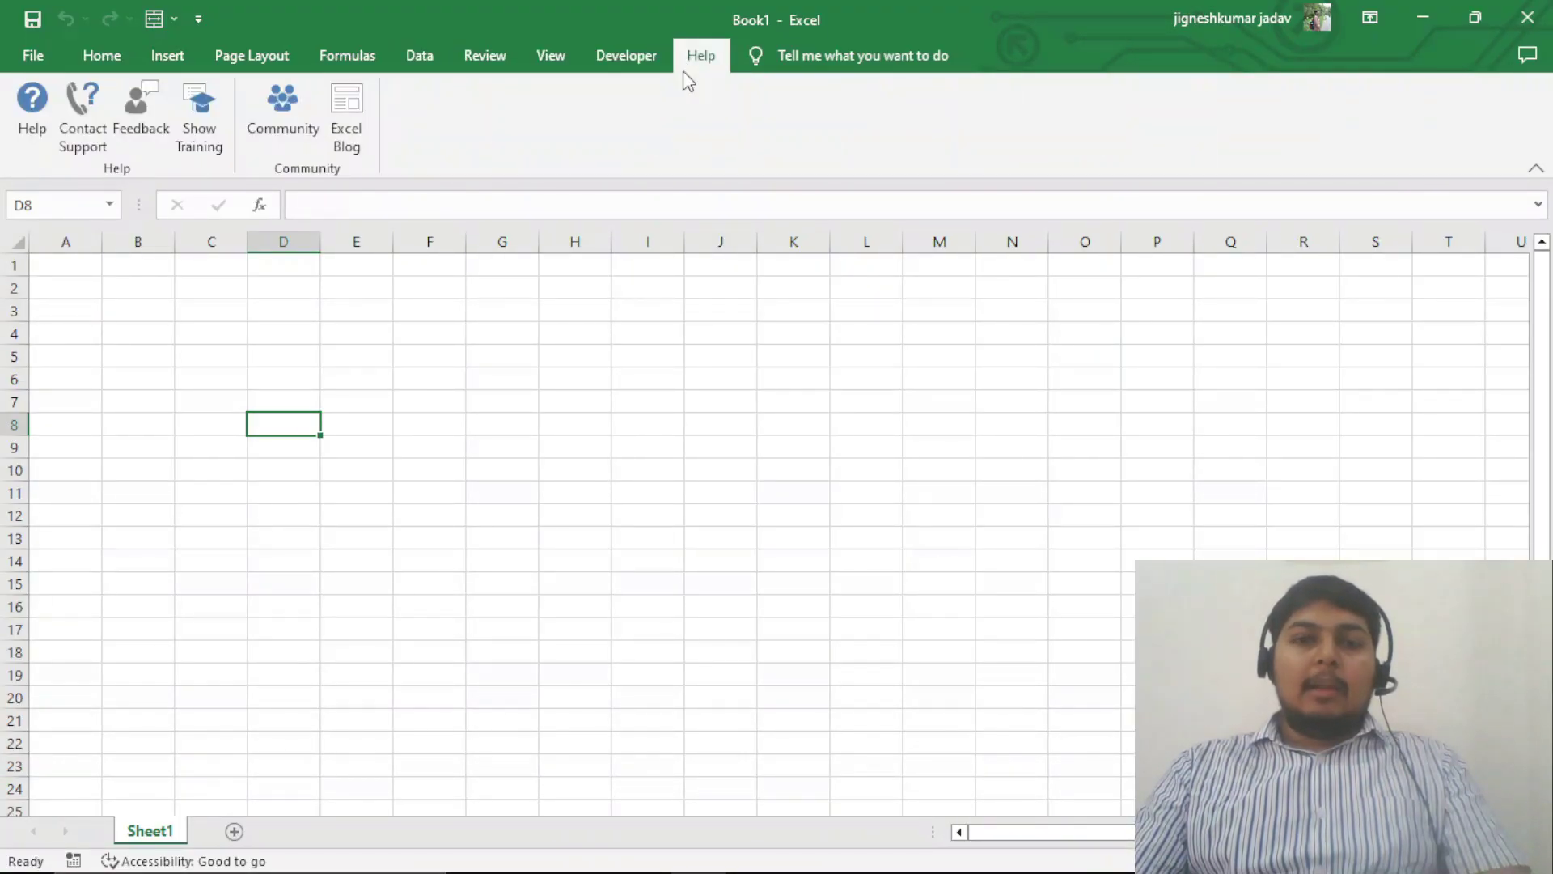
left_click(101, 56)
left_click(165, 56)
left_click(235, 55)
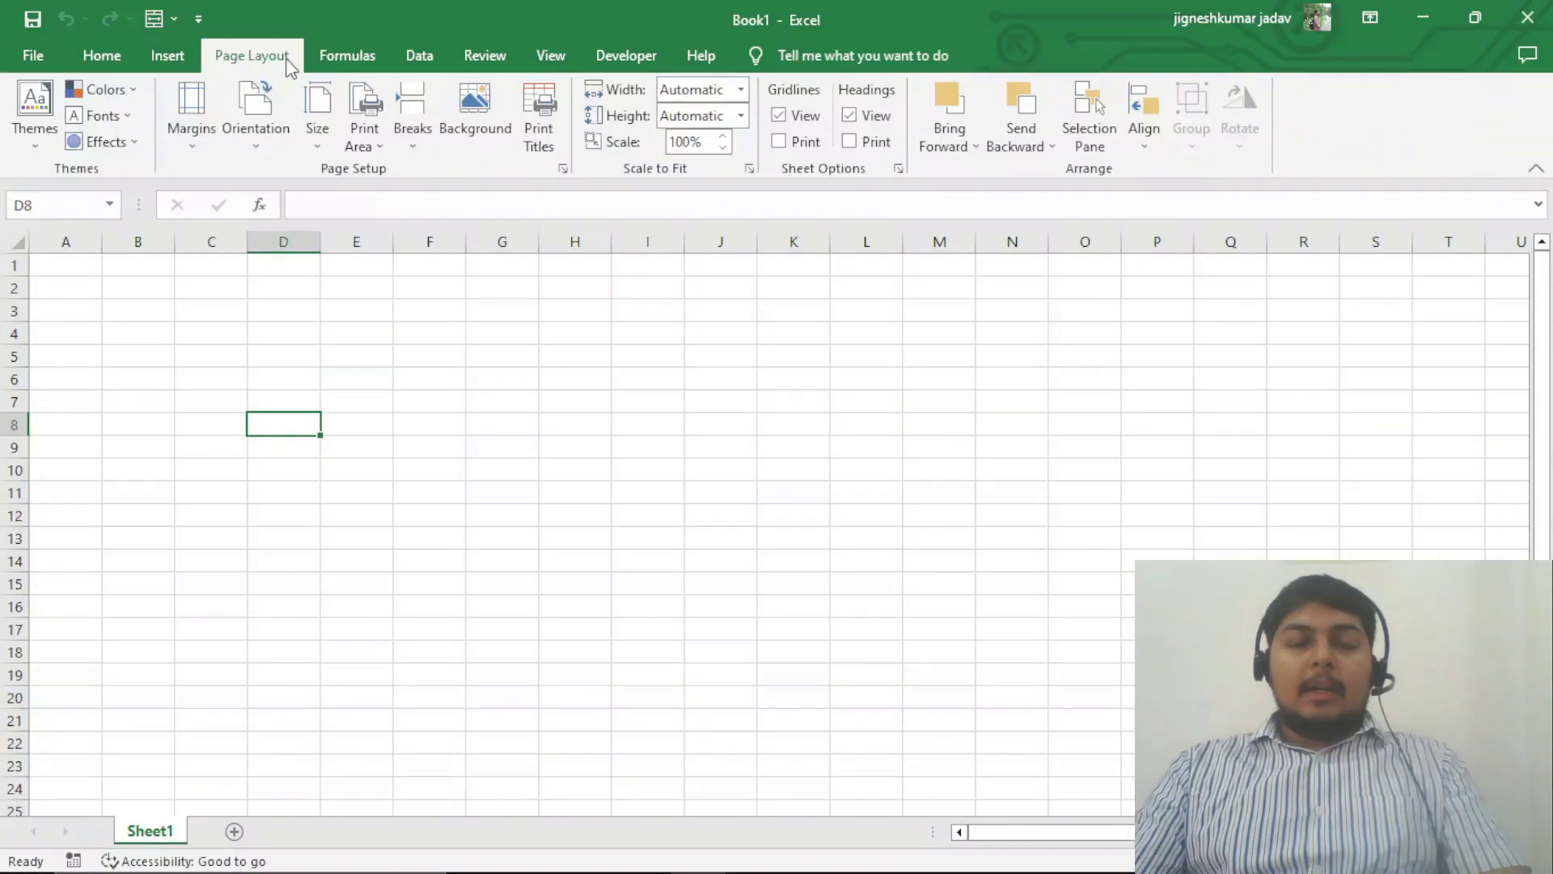
left_click(343, 57)
left_click(419, 57)
left_click(485, 58)
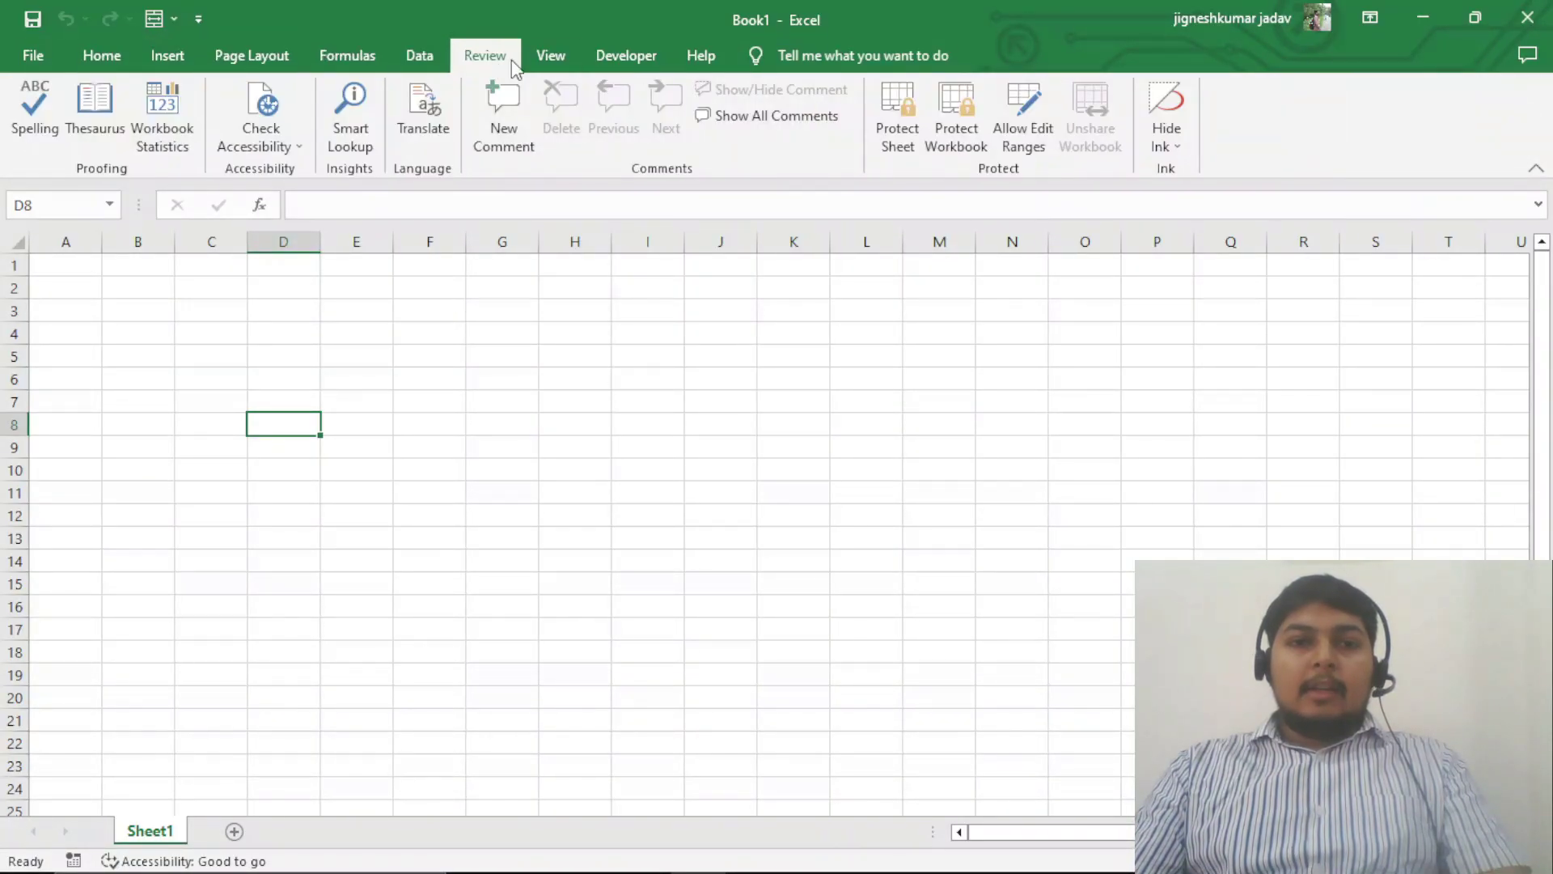
left_click(551, 56)
left_click(623, 57)
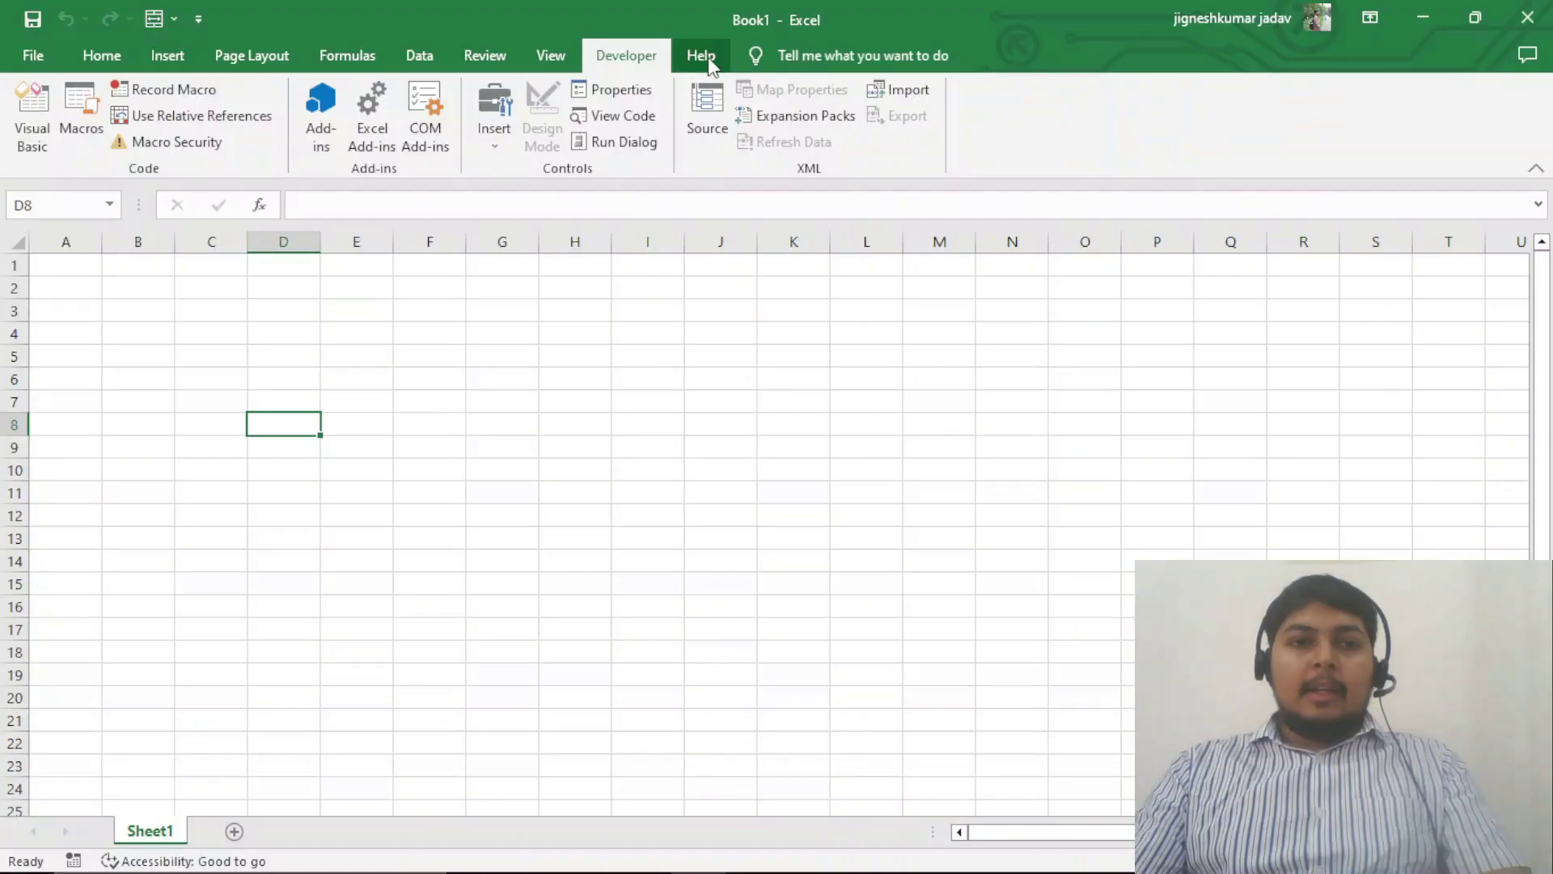
left_click(695, 57)
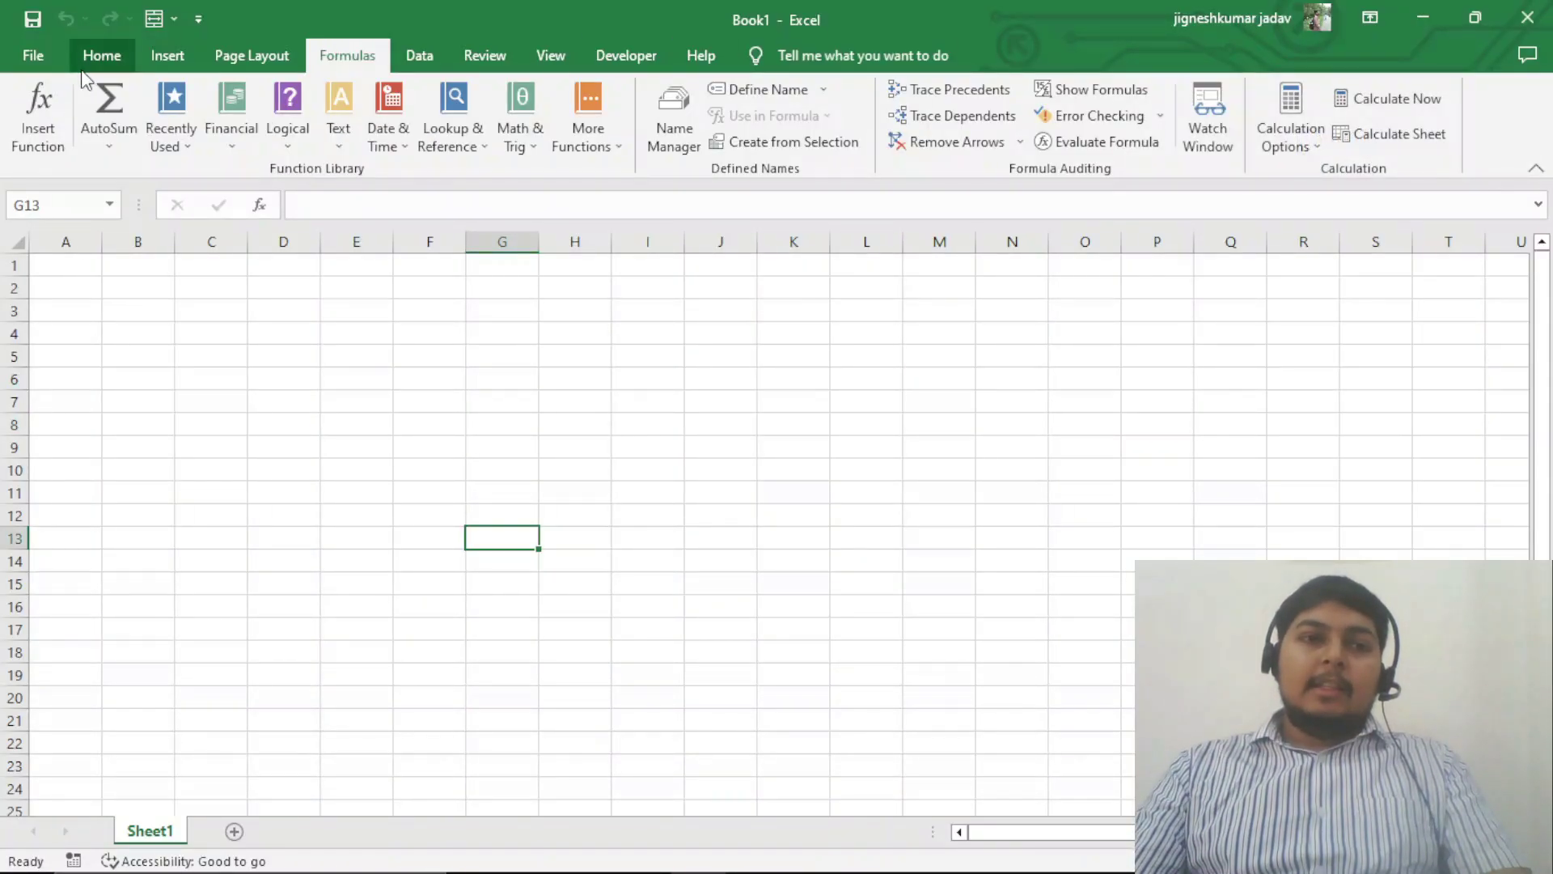
- Enter "Workspace Area" in cell E5 as bold, enlarged text with column E widened to fit
left_click(101, 55)
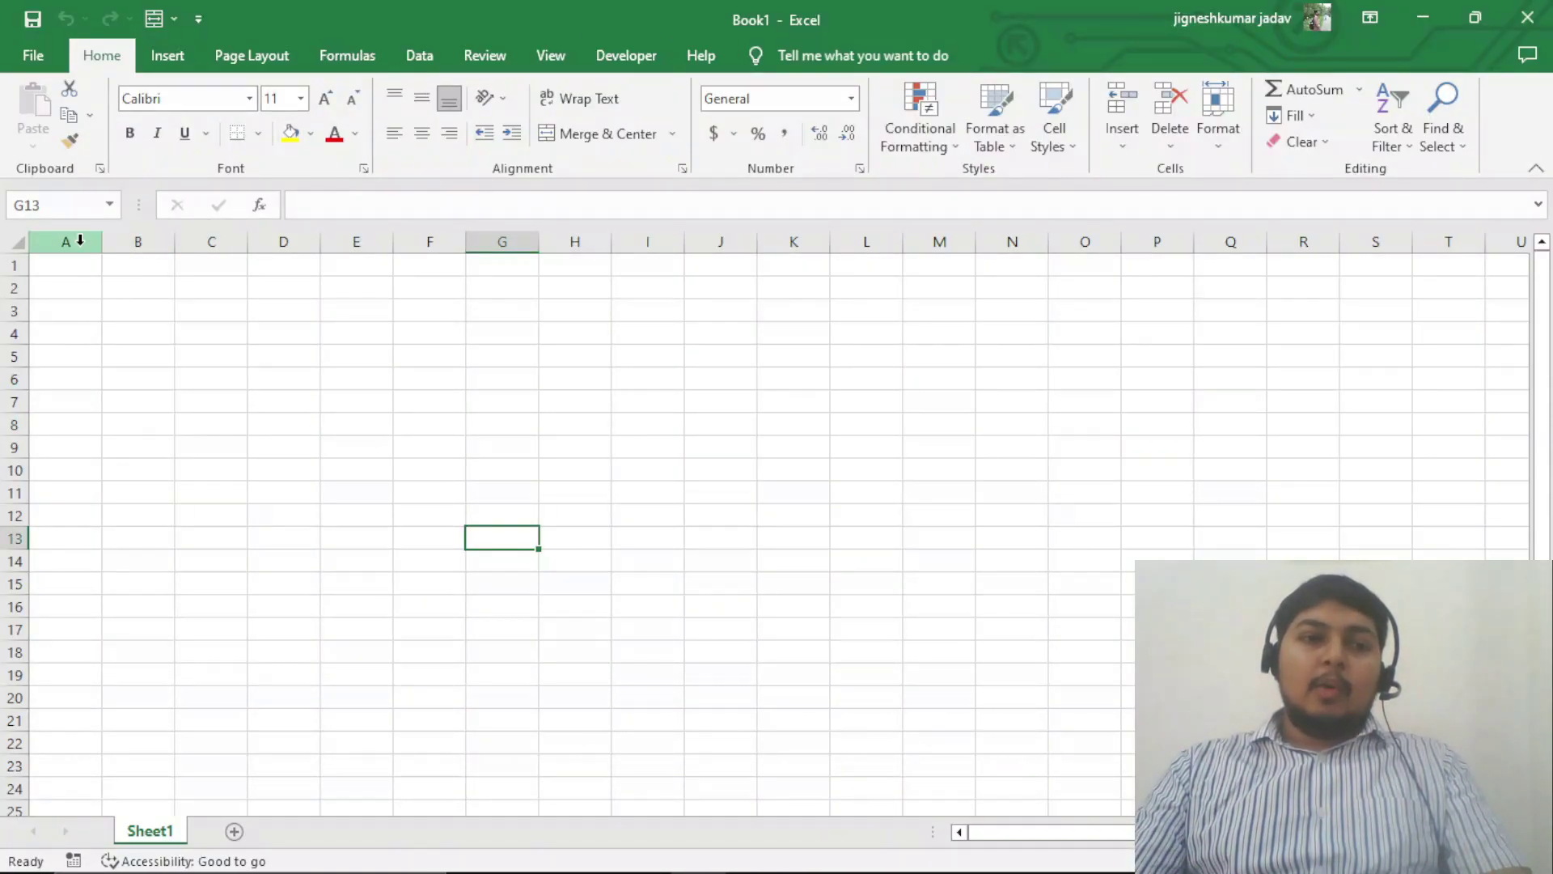
left_click_drag(59, 264, 1095, 644)
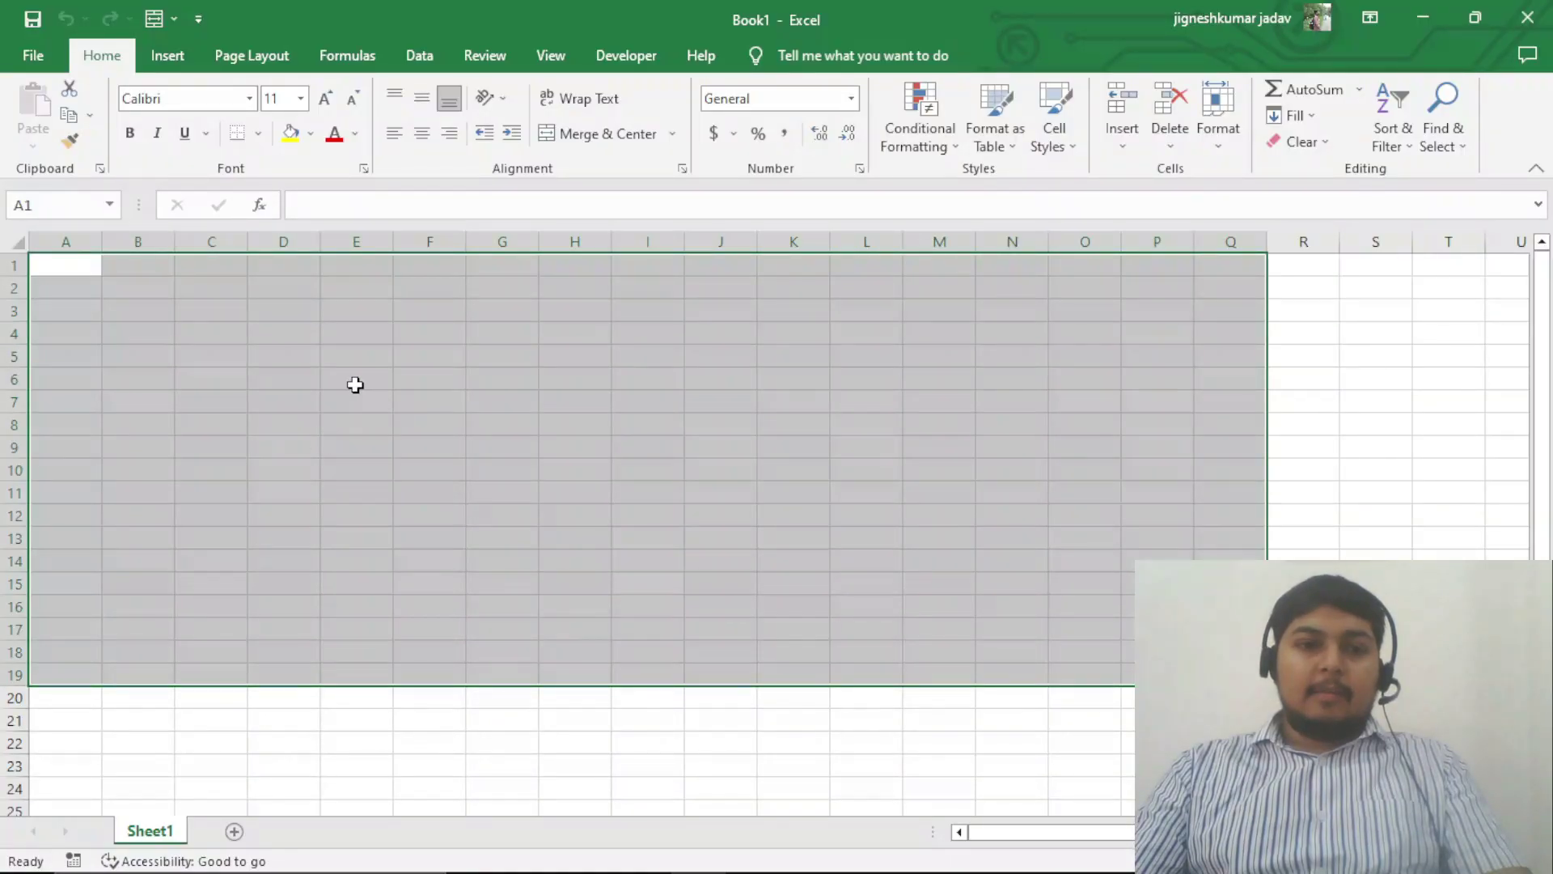
left_click(356, 357)
type("Workspace Area")
key("ctrl+Return")
key("ctrl+b")
left_click(326, 98)
left_click(326, 98)
left_click(326, 97)
left_click(326, 97)
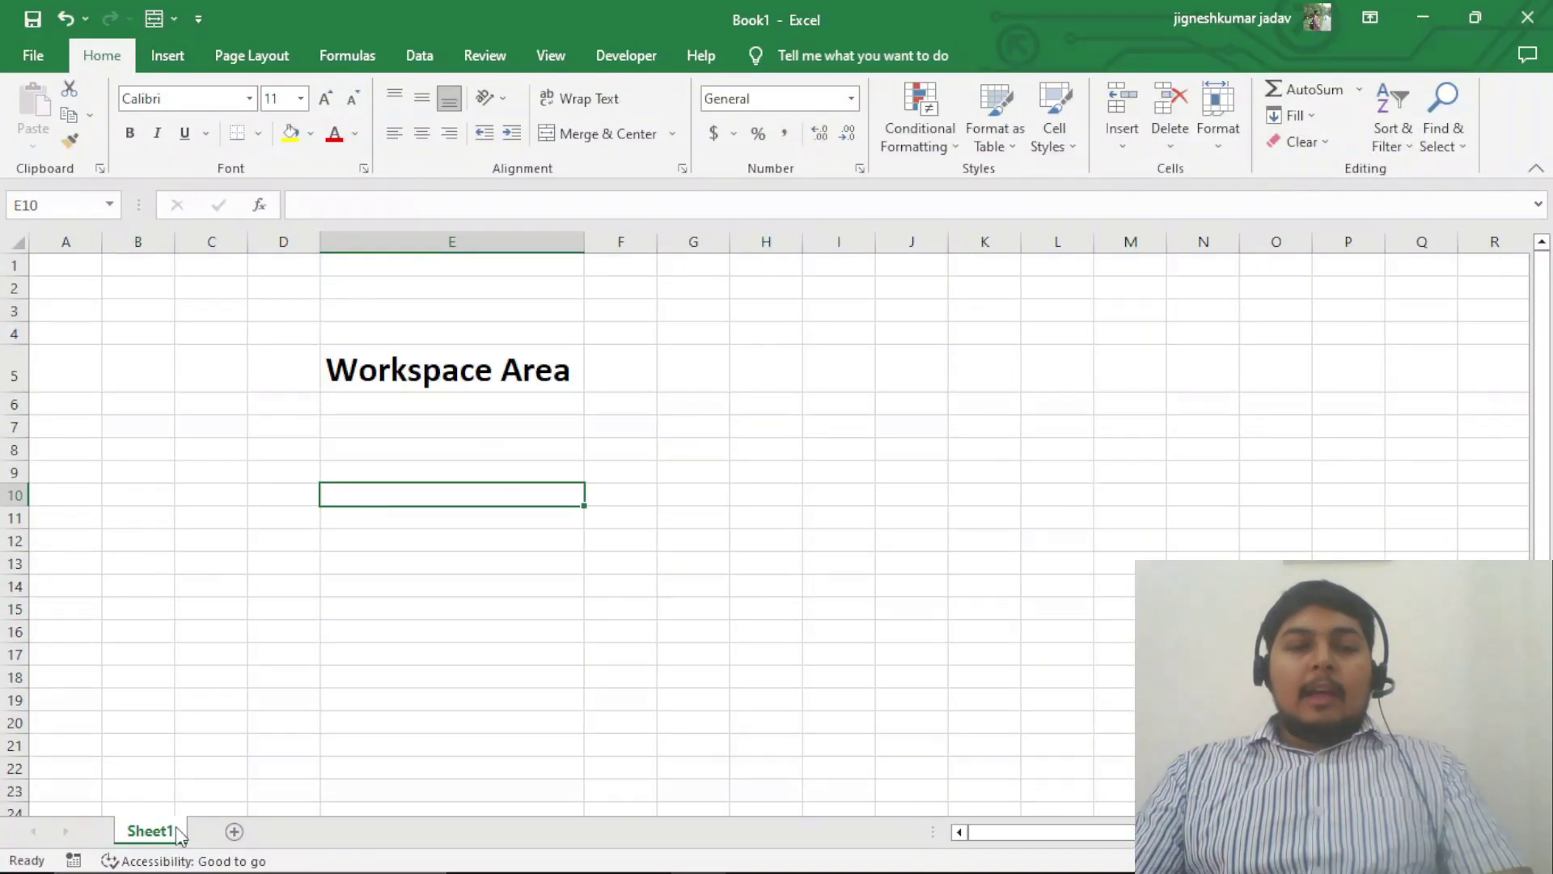
- Highlight the worksheet's cell area A1:Q23 to show the workspace, and clear the selection
left_click(227, 531)
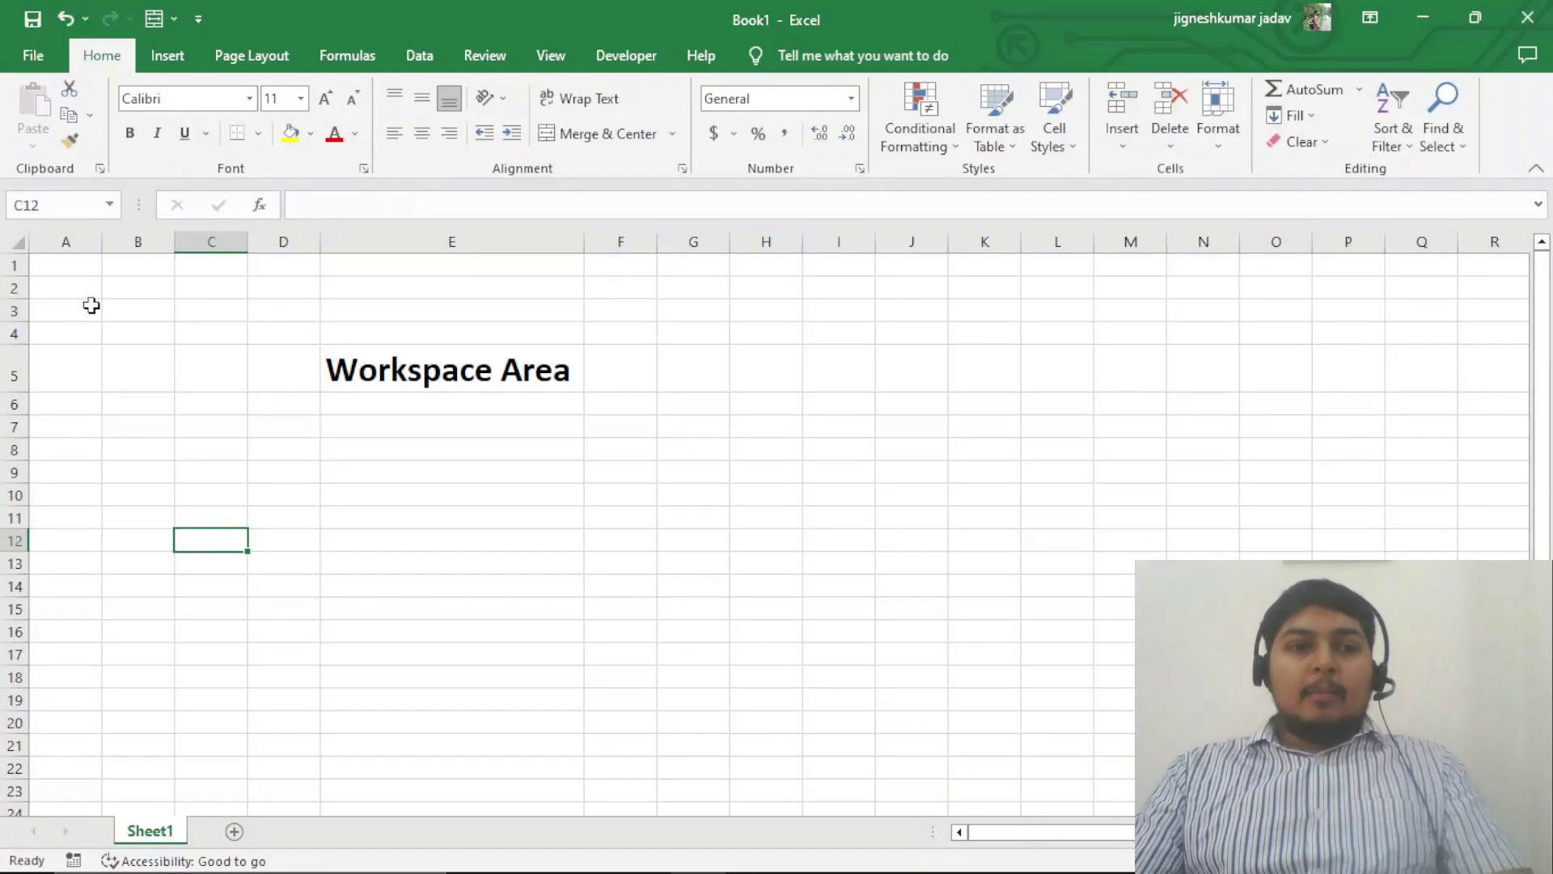
left_click_drag(76, 271, 1424, 788)
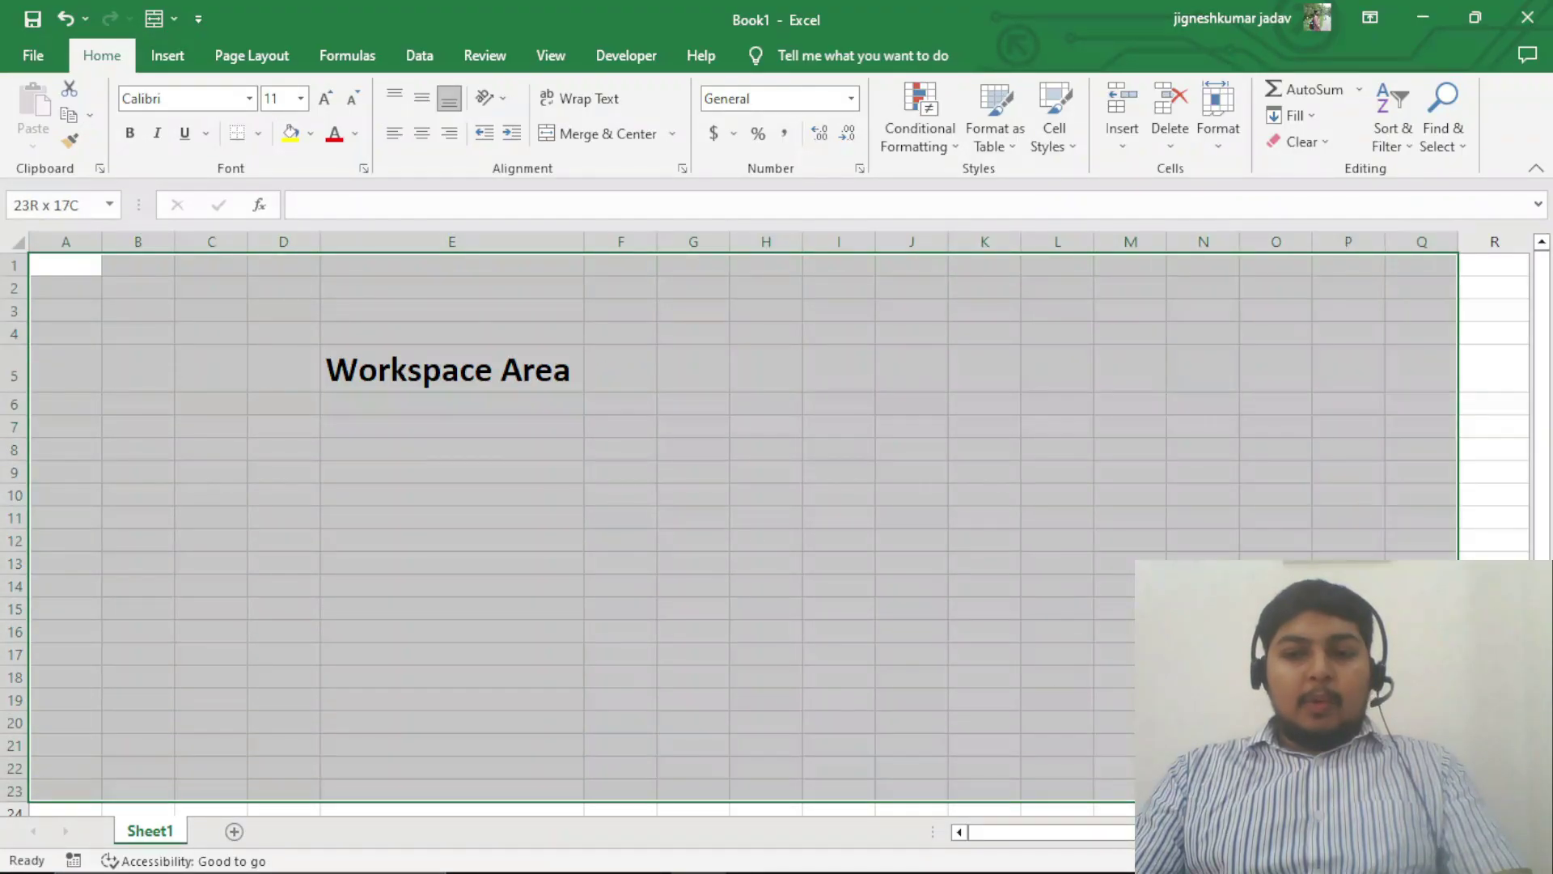
left_click(571, 559)
left_click(484, 651)
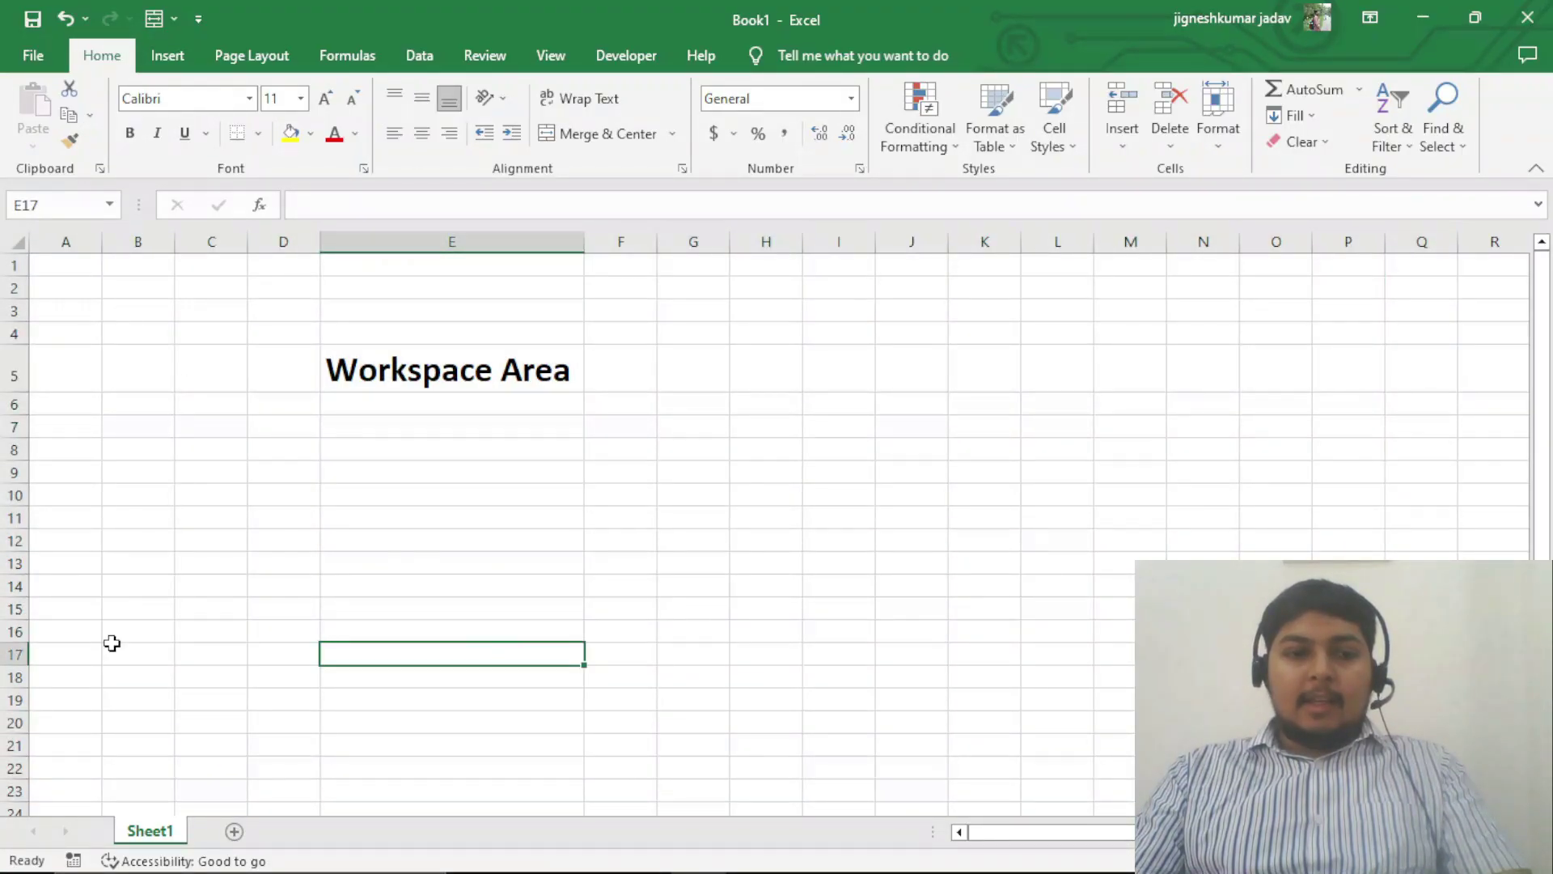
- Select columns B, C, F and I and row 11 one at a time to examine columns and rows
left_click(134, 241)
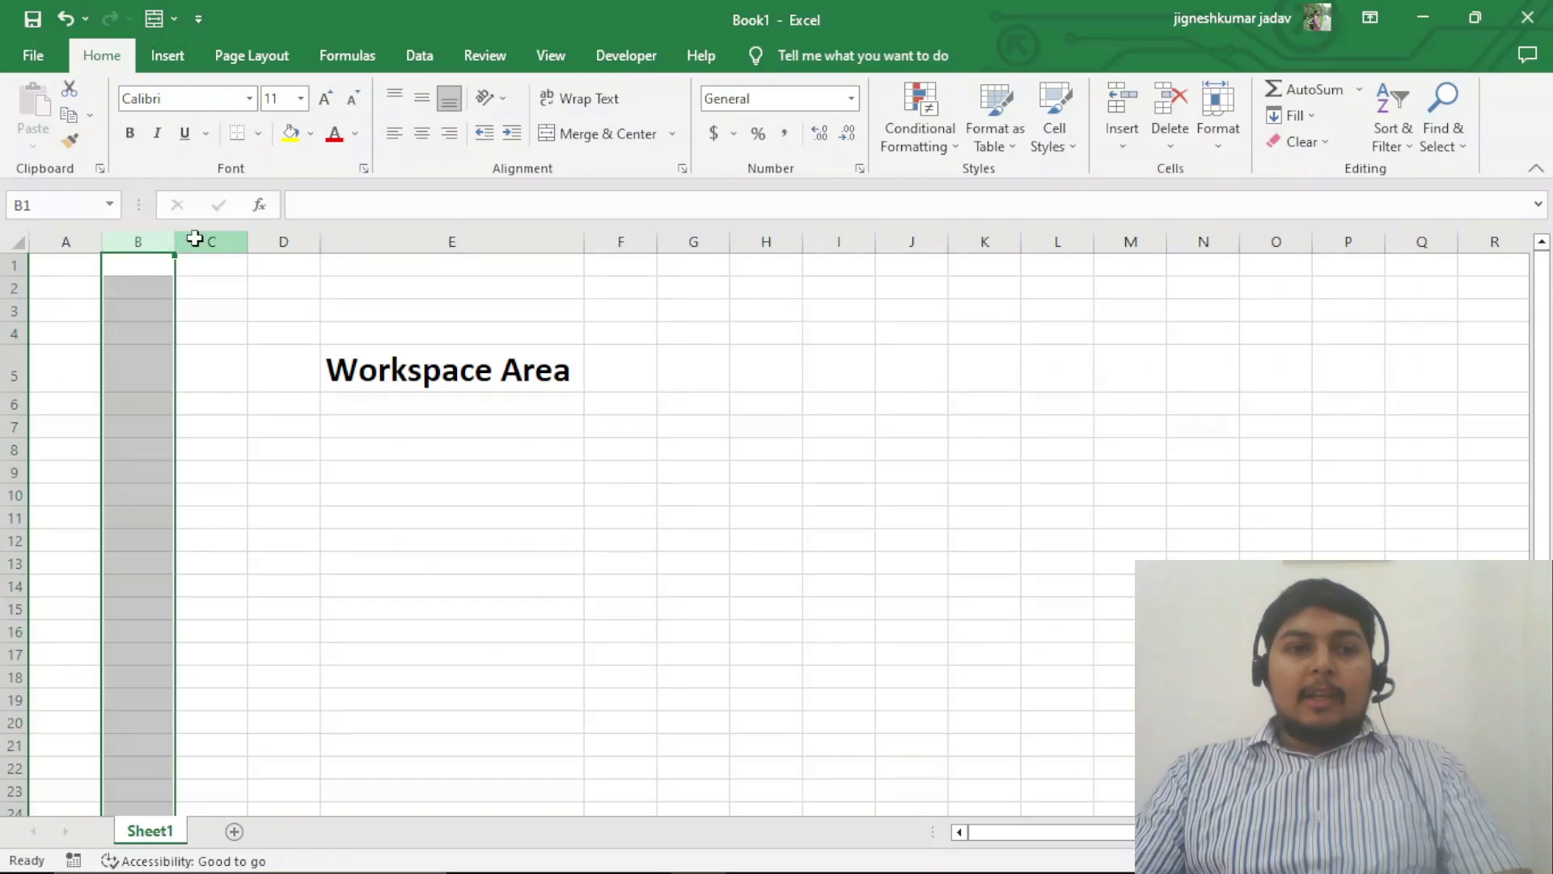
left_click(202, 241)
left_click(620, 241)
left_click(818, 239)
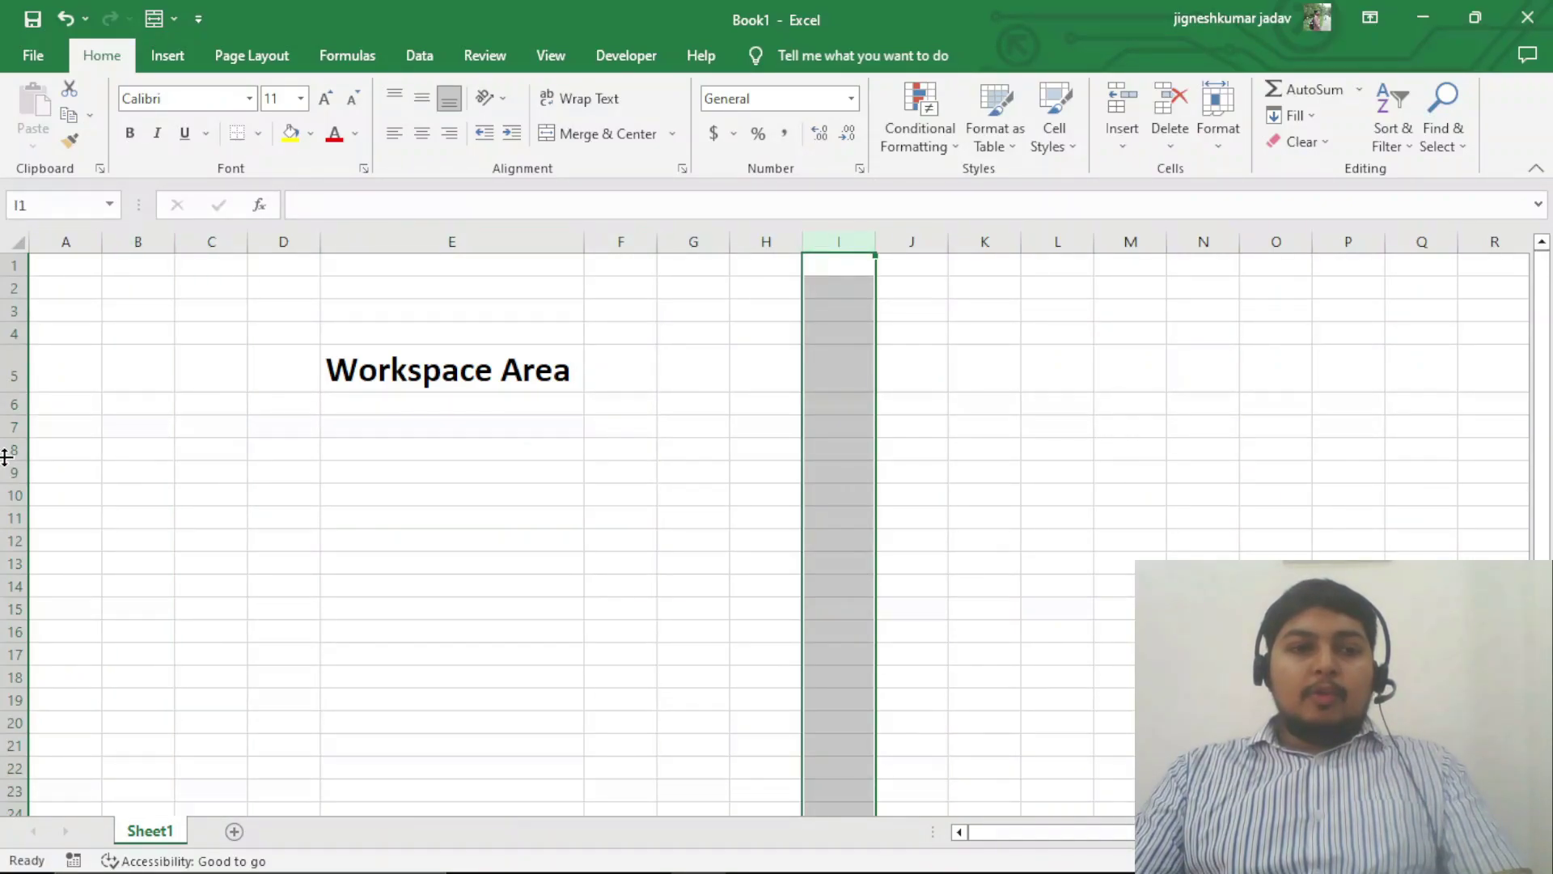
left_click(14, 517)
left_click(912, 404)
- Examine the column lettering by selecting single columns from A through L, and again from A through D
left_click(64, 240)
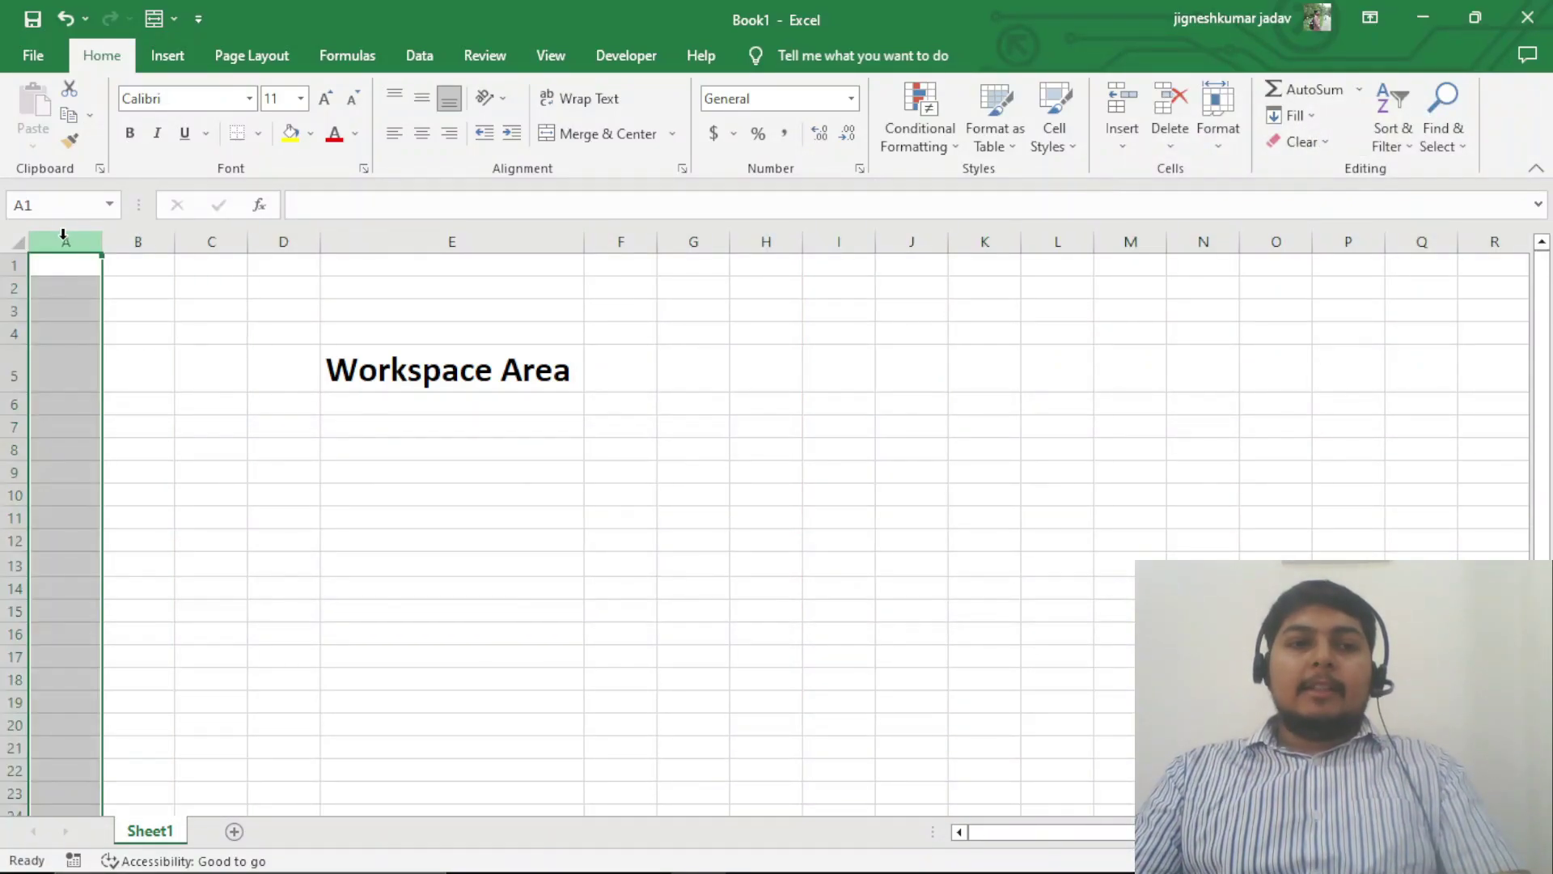
left_click(138, 241)
left_click(211, 241)
left_click(287, 242)
left_click(398, 245)
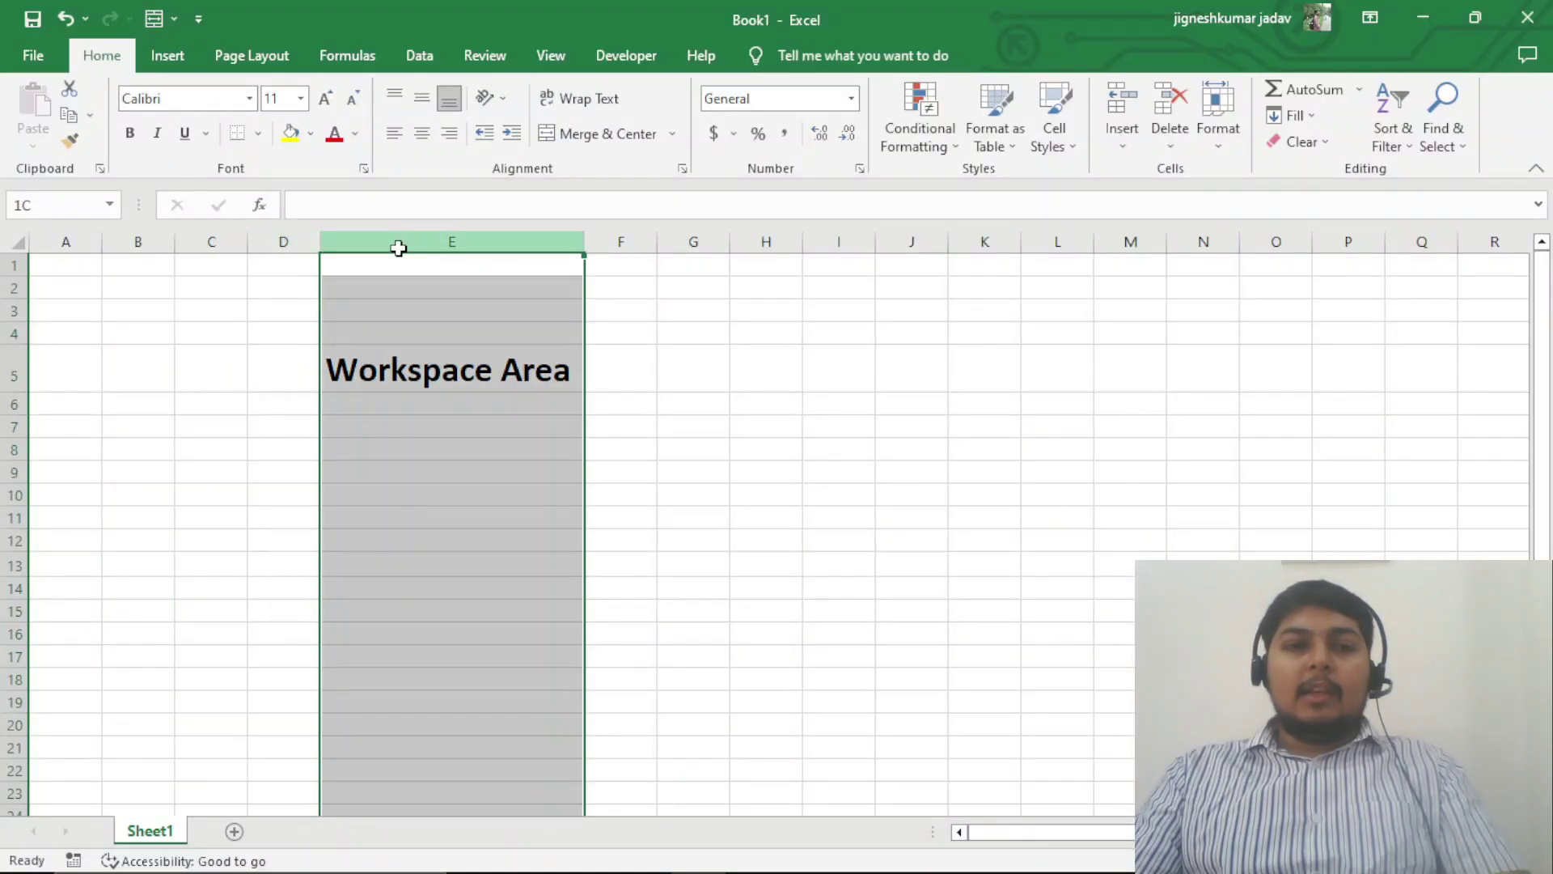
left_click(634, 241)
left_click(760, 241)
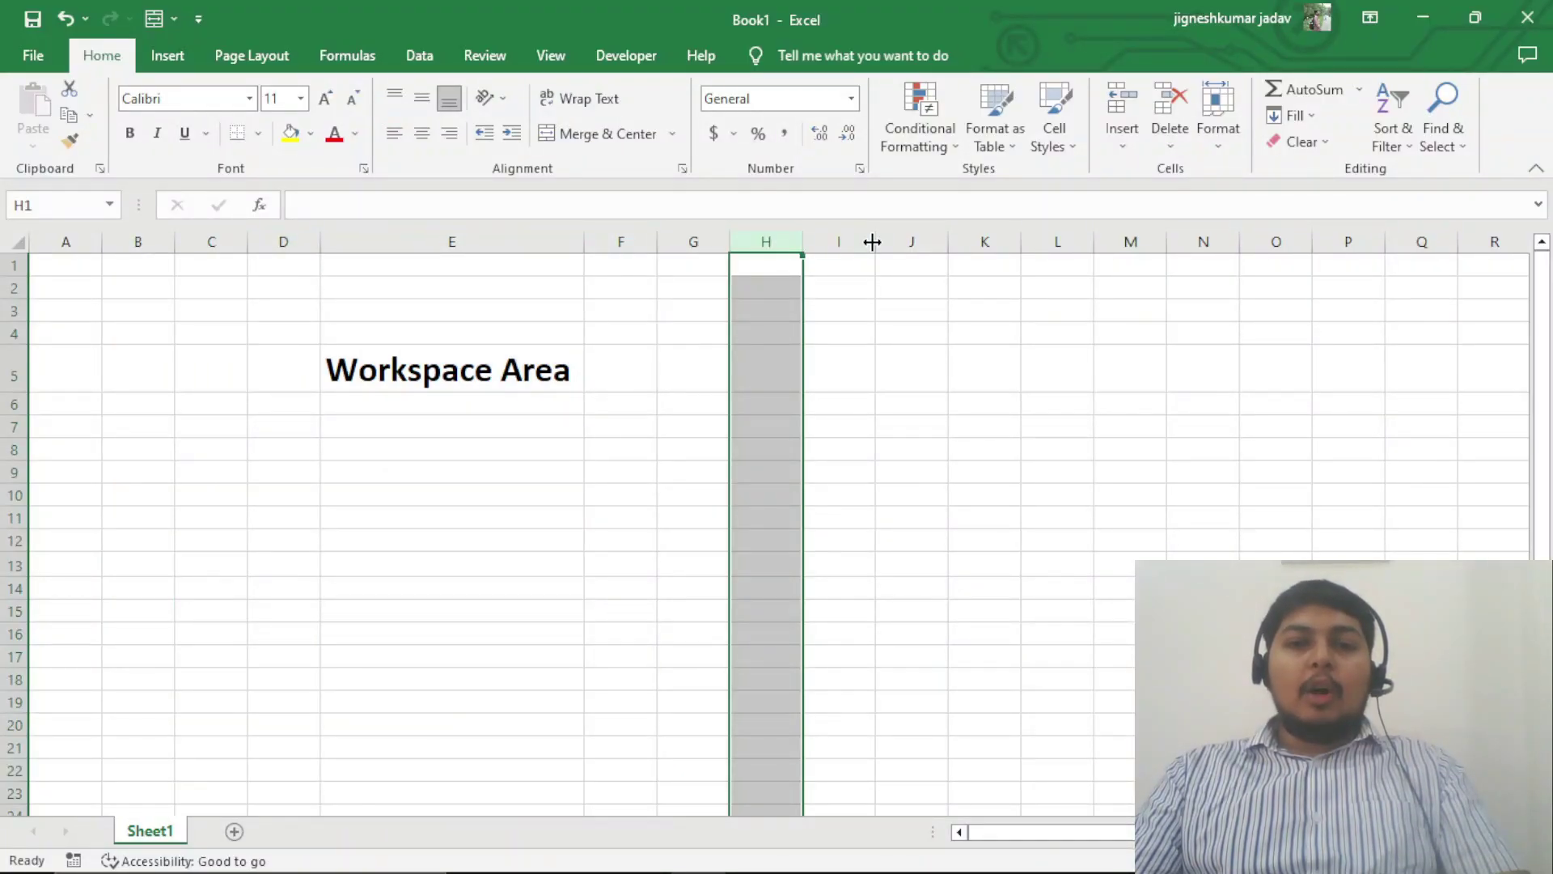
left_click(984, 241)
left_click(1057, 241)
left_click(1131, 336)
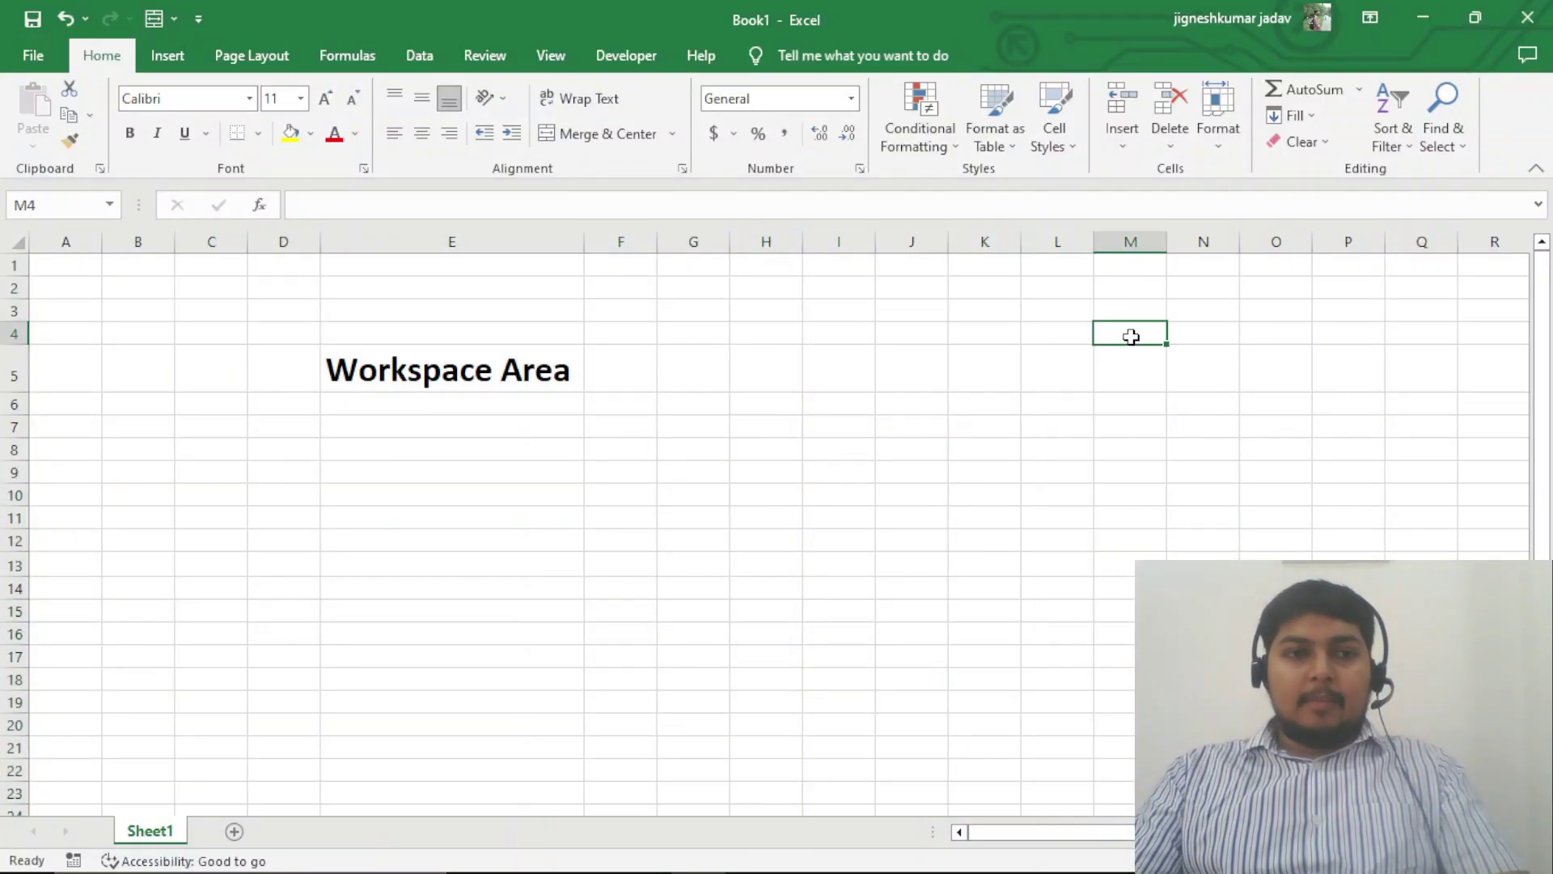
left_click(81, 242)
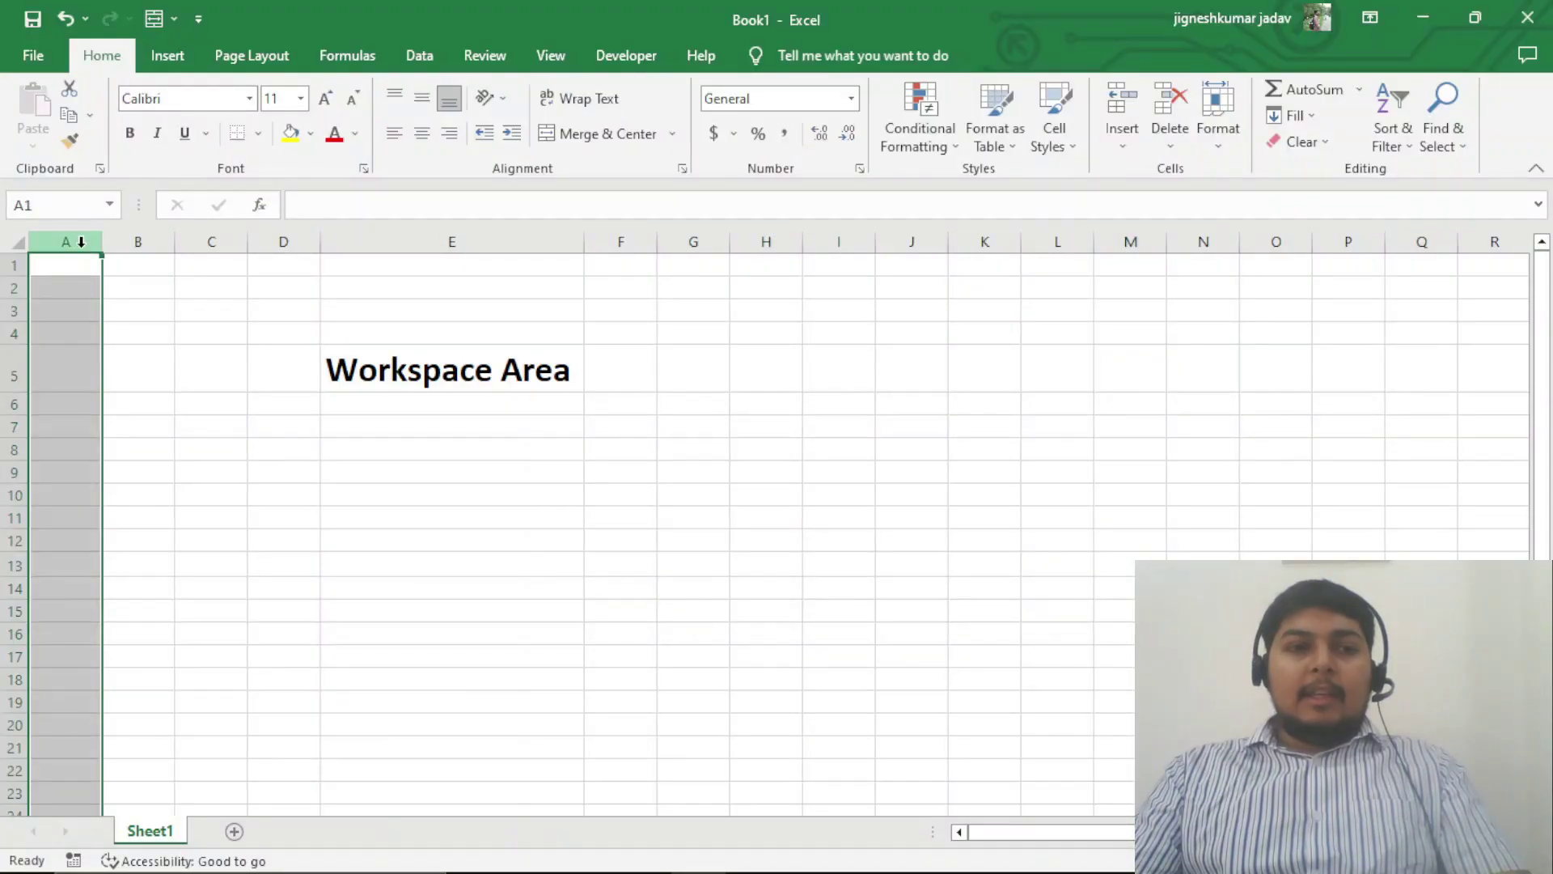
left_click(122, 240)
left_click(188, 237)
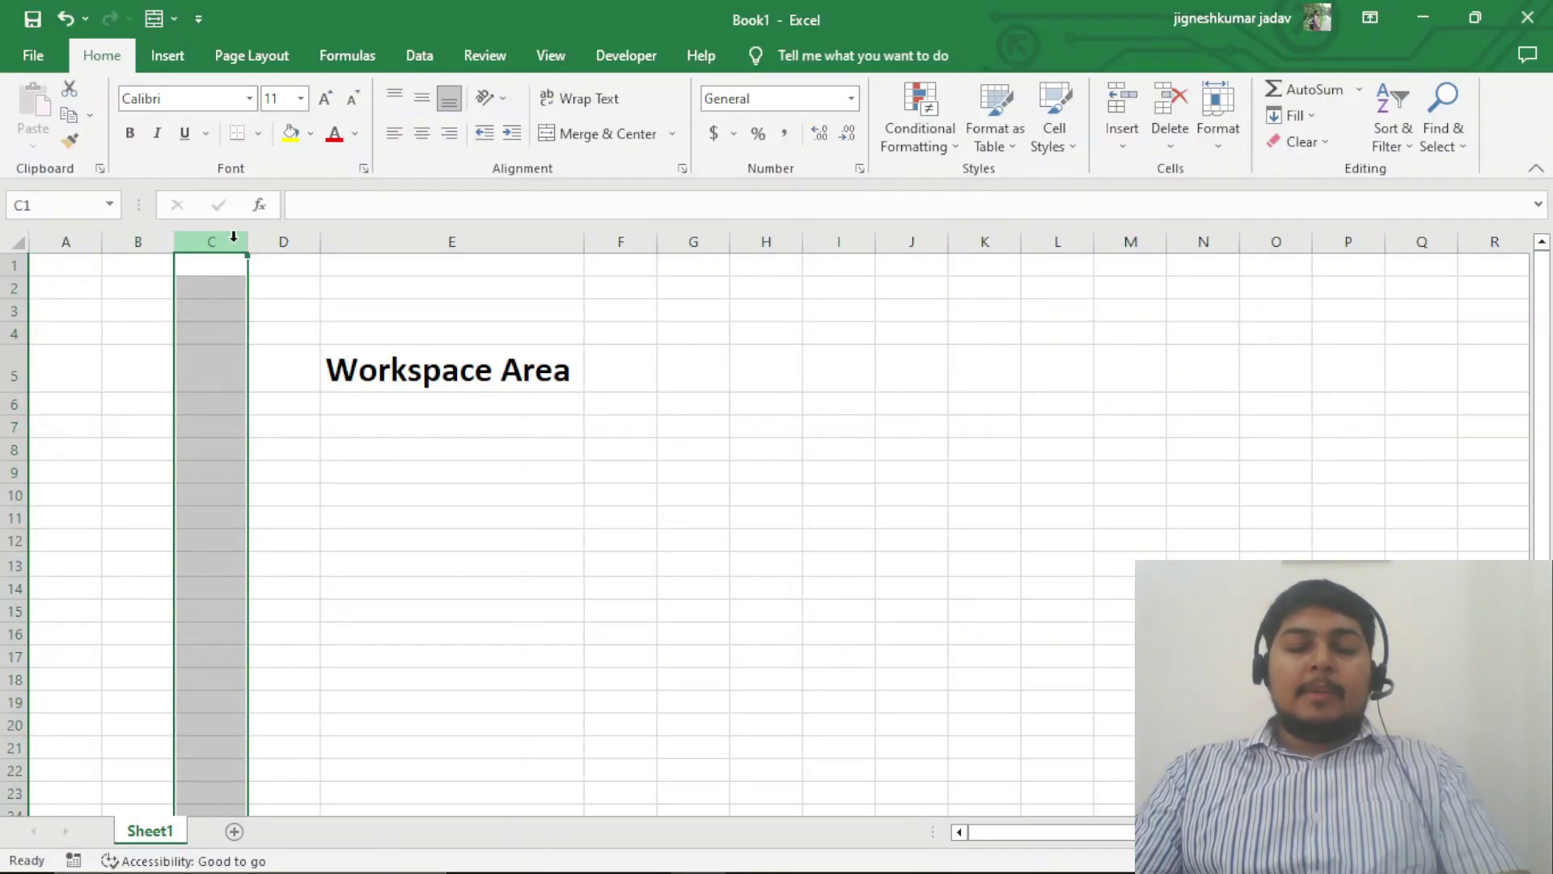
left_click(274, 237)
- Enter 16,384 in cell I2 as a bold number at font size 48, with column I widened to fit
left_click(863, 288)
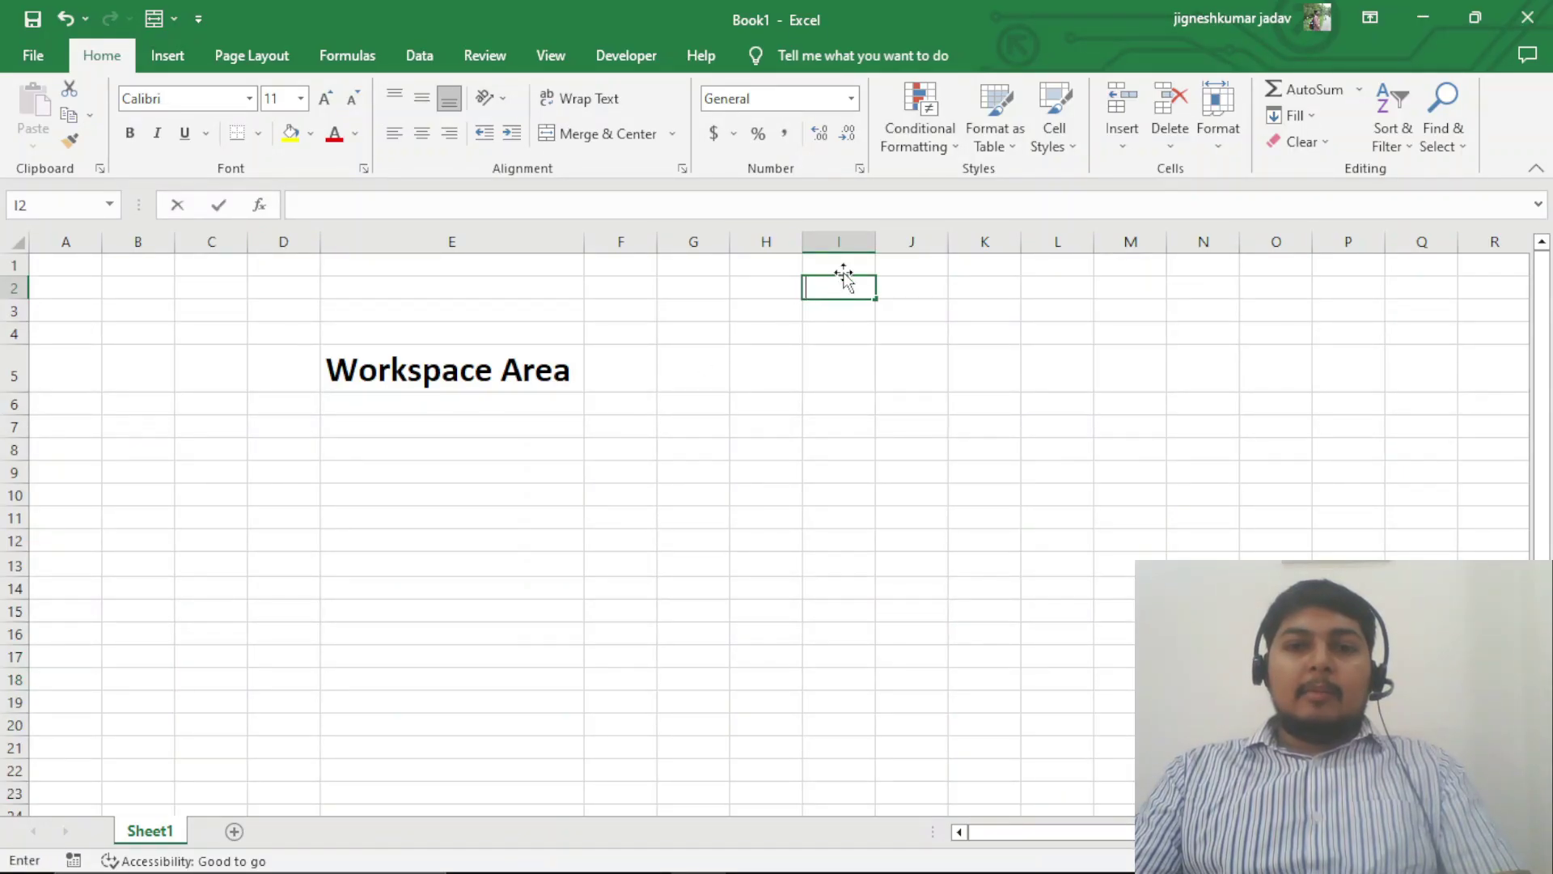
left_click(879, 235)
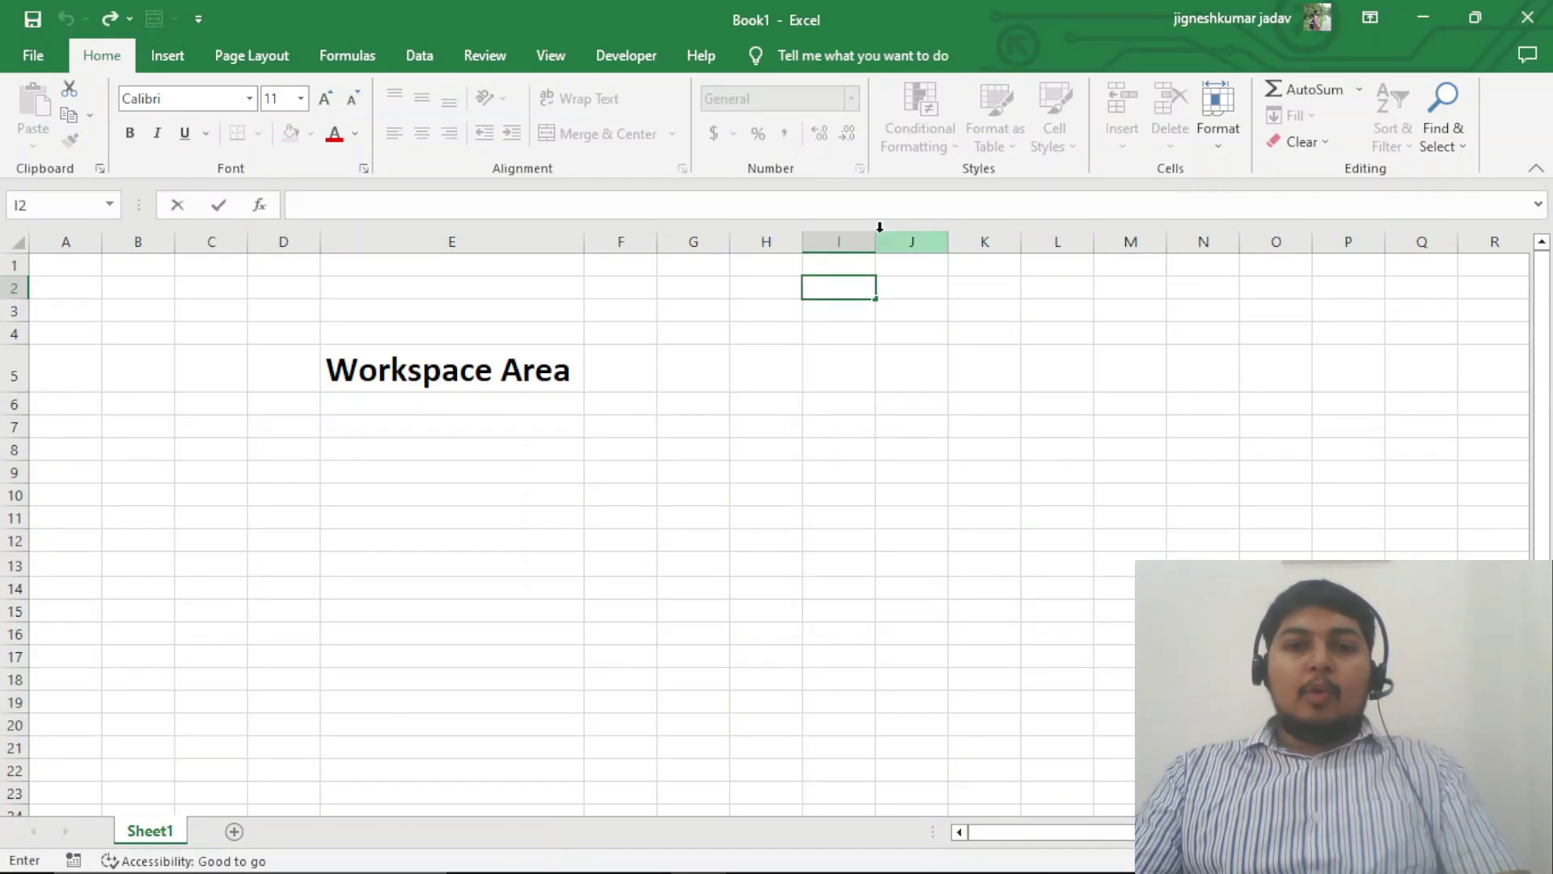
left_click(846, 288)
type("16")
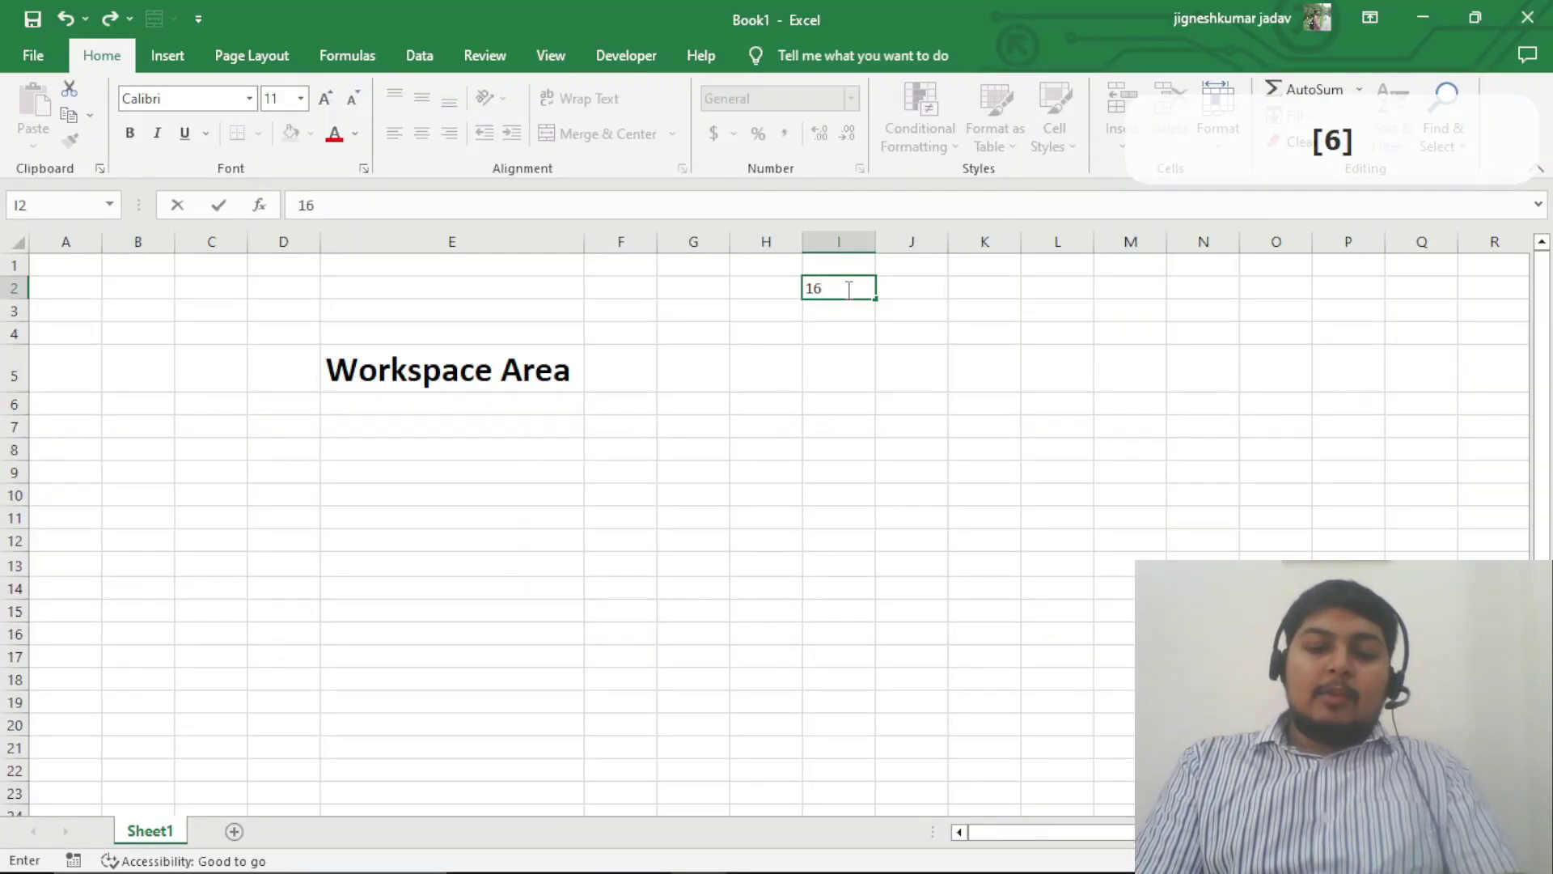
type(",384")
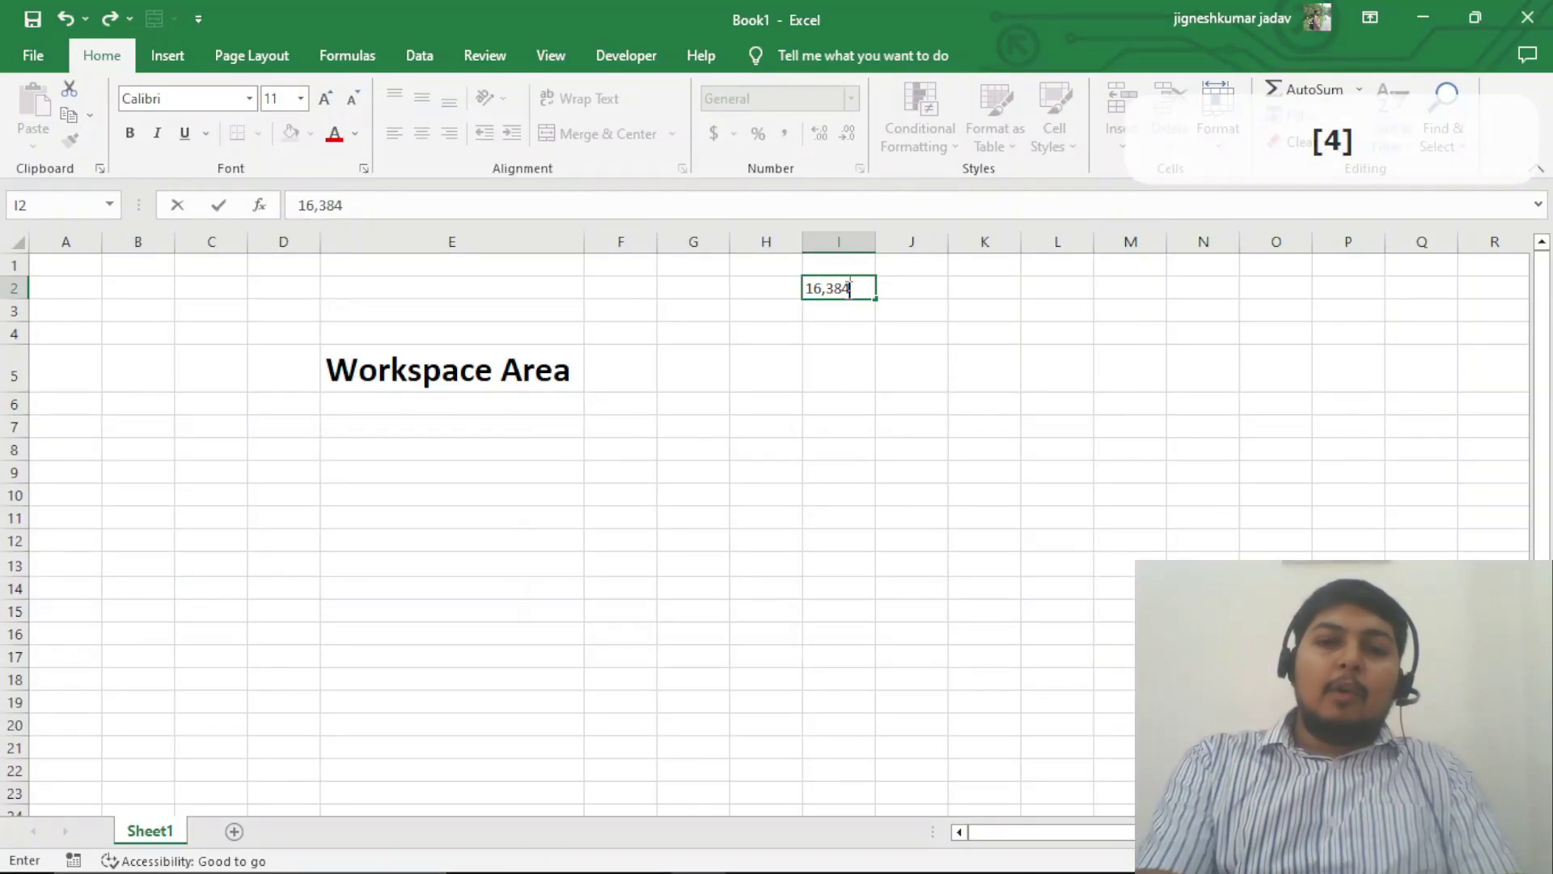
key("ctrl+Return")
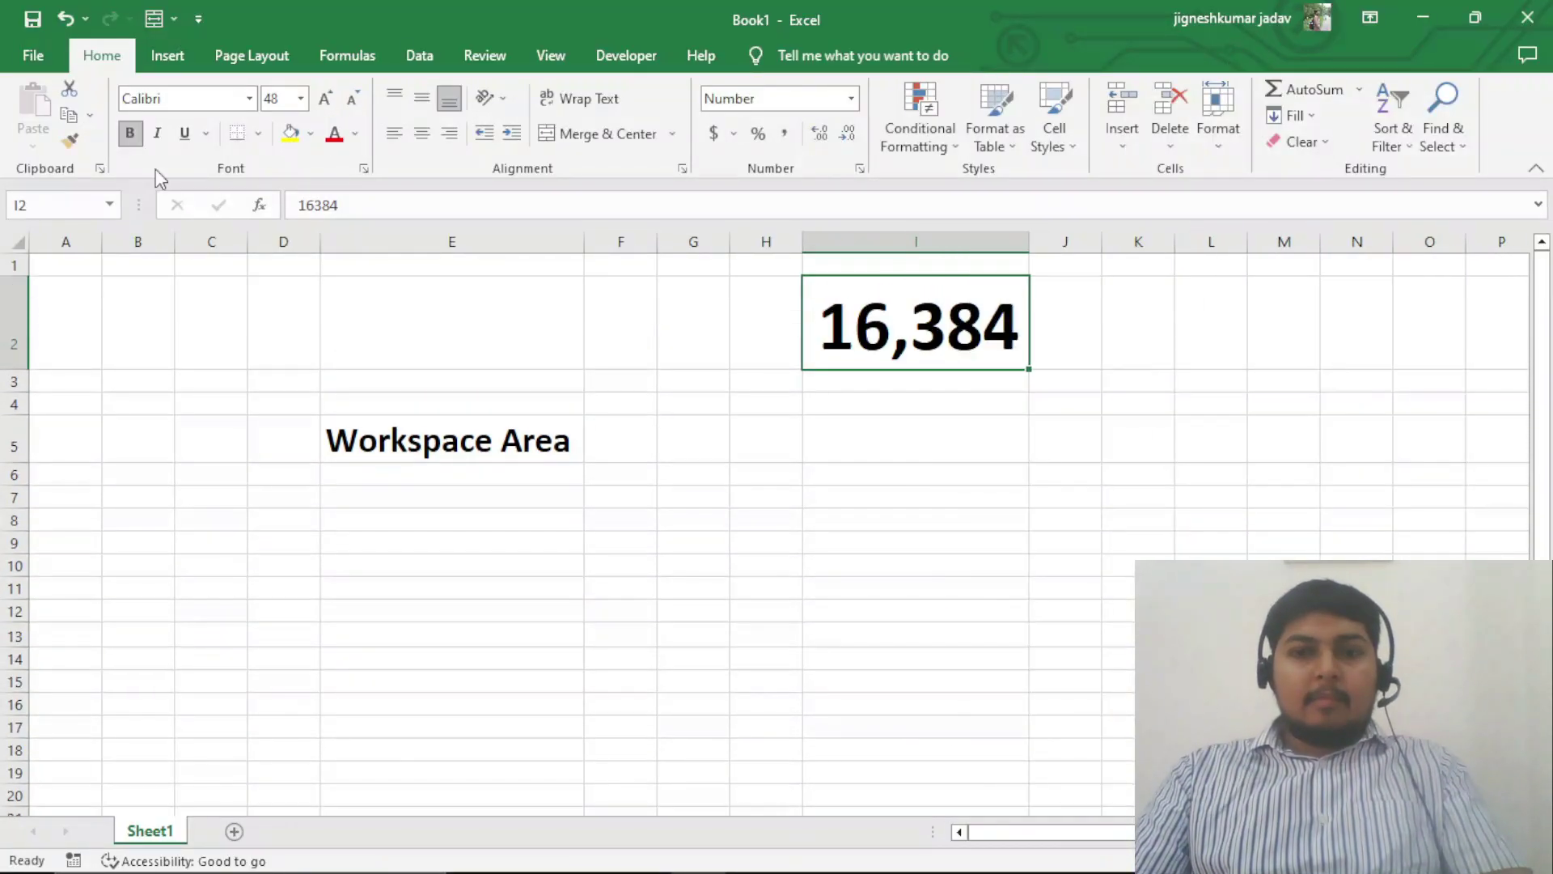
left_click(145, 336)
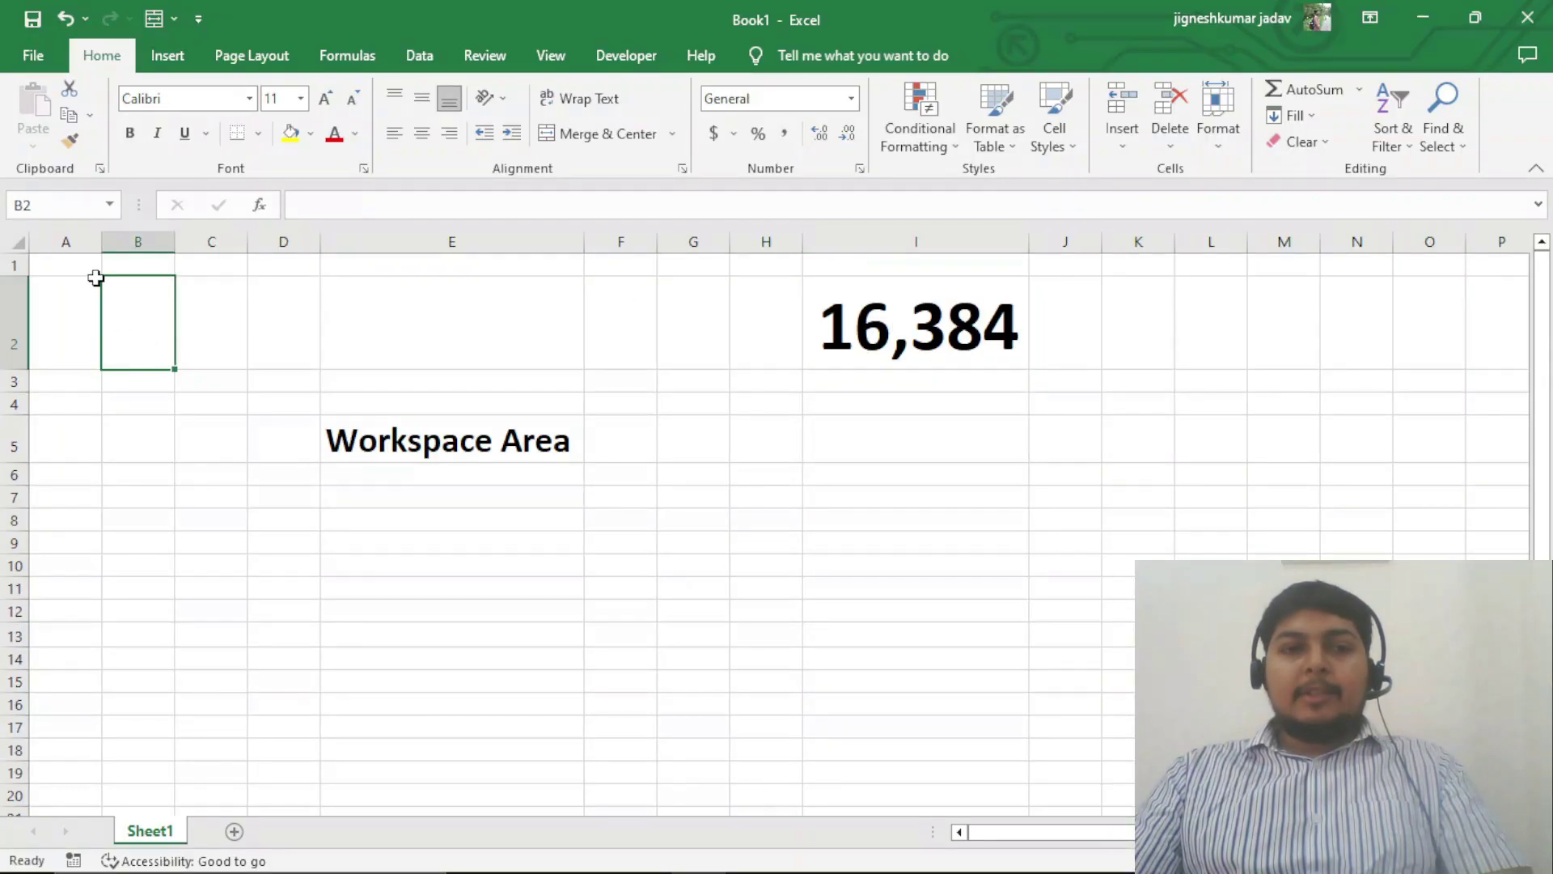
left_click(468, 563)
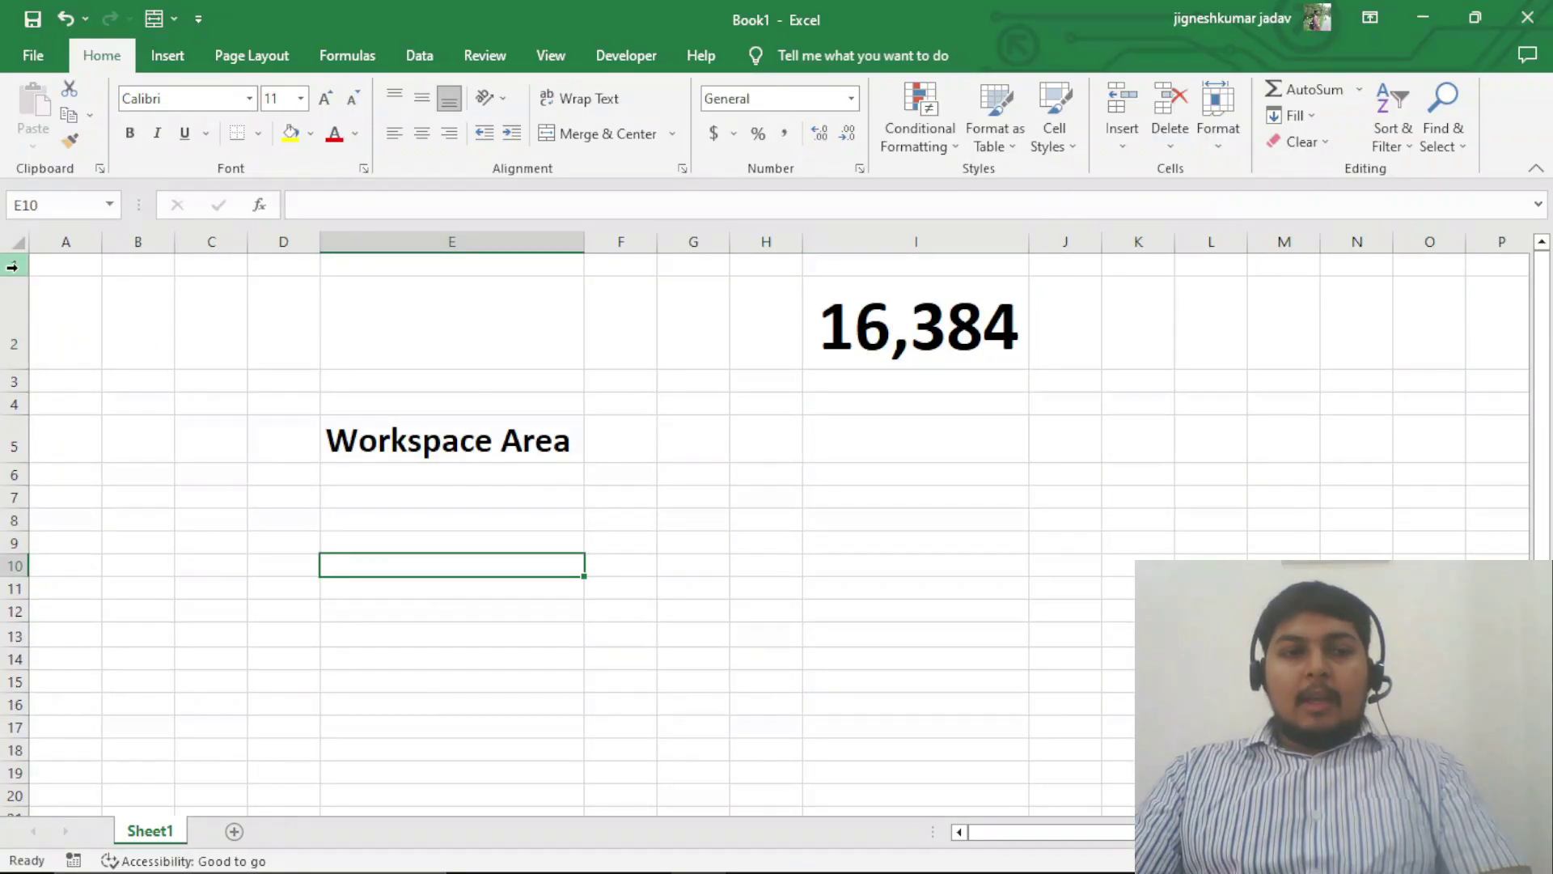
left_click(117, 376)
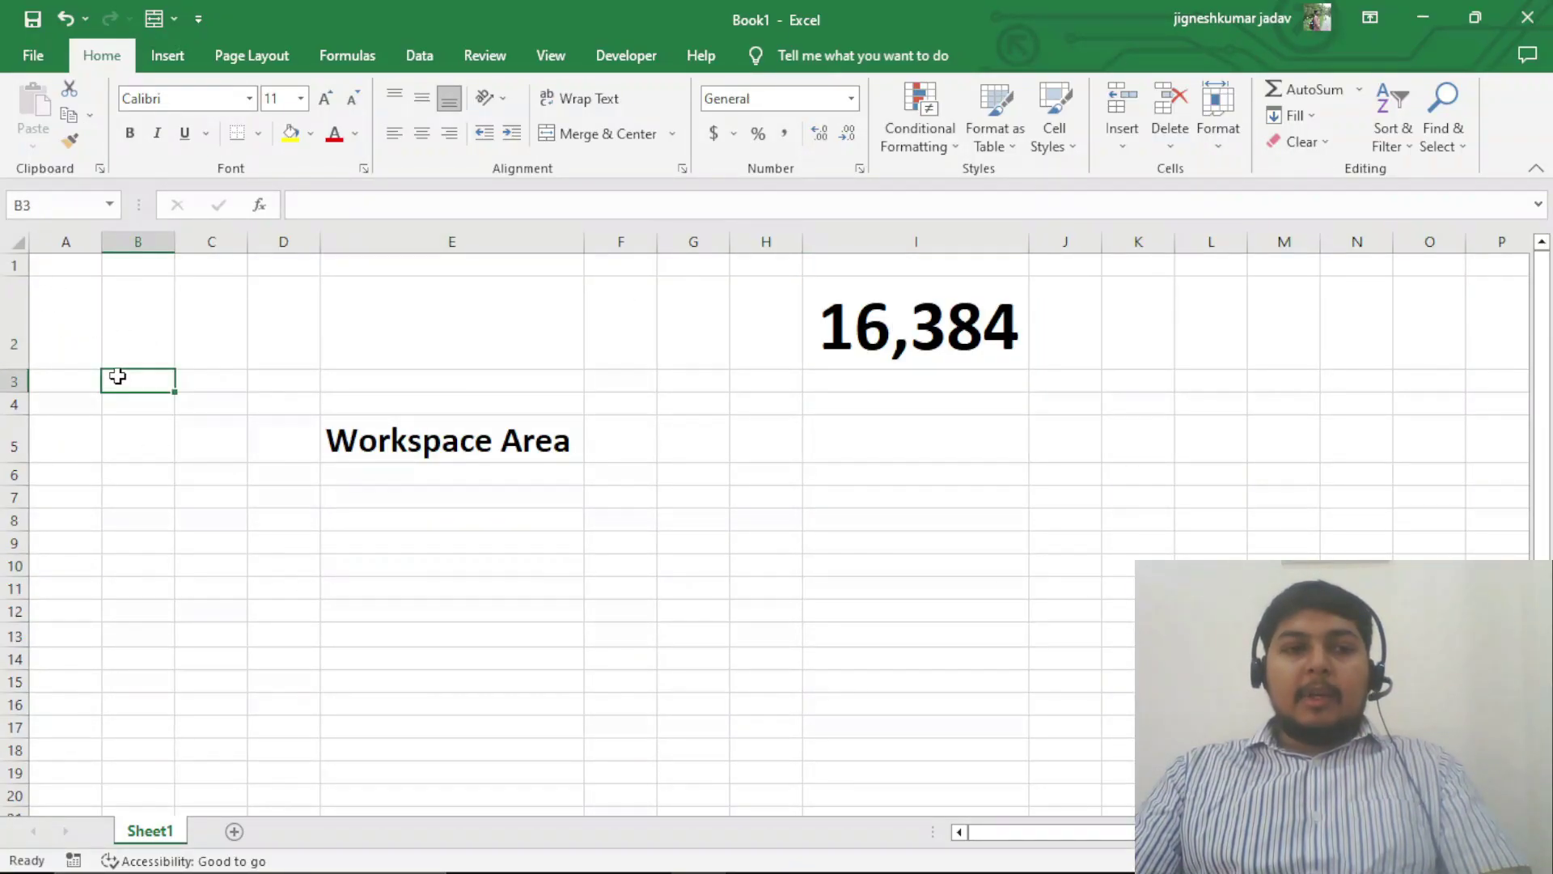
- Select rows 1 through 4 one at a time to examine the row numbering, then clear the selection
left_click(9, 265)
left_click(10, 308)
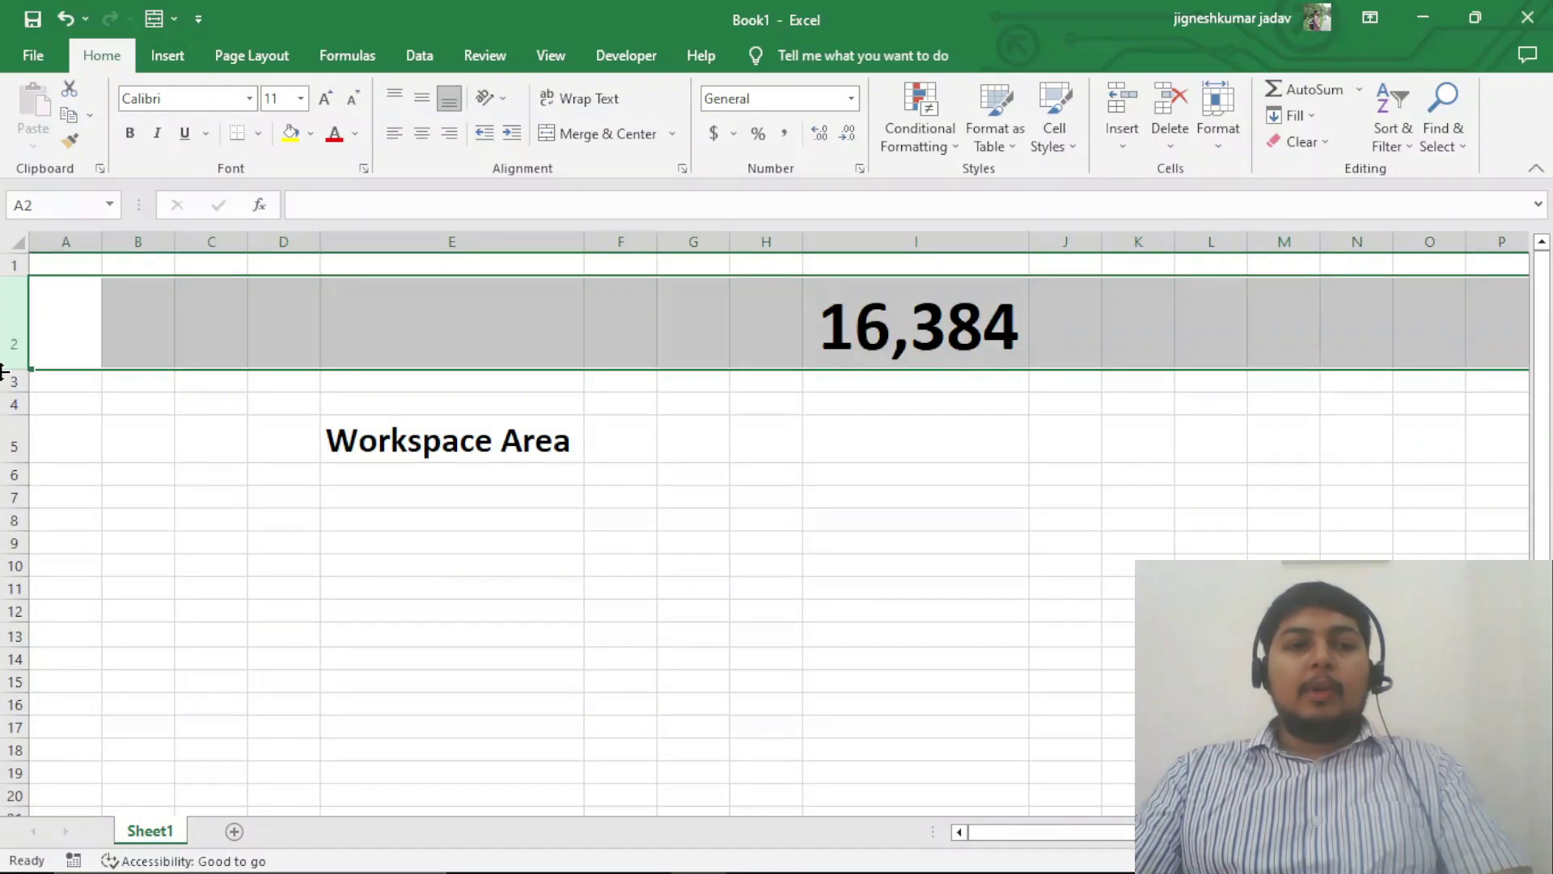
left_click(5, 381)
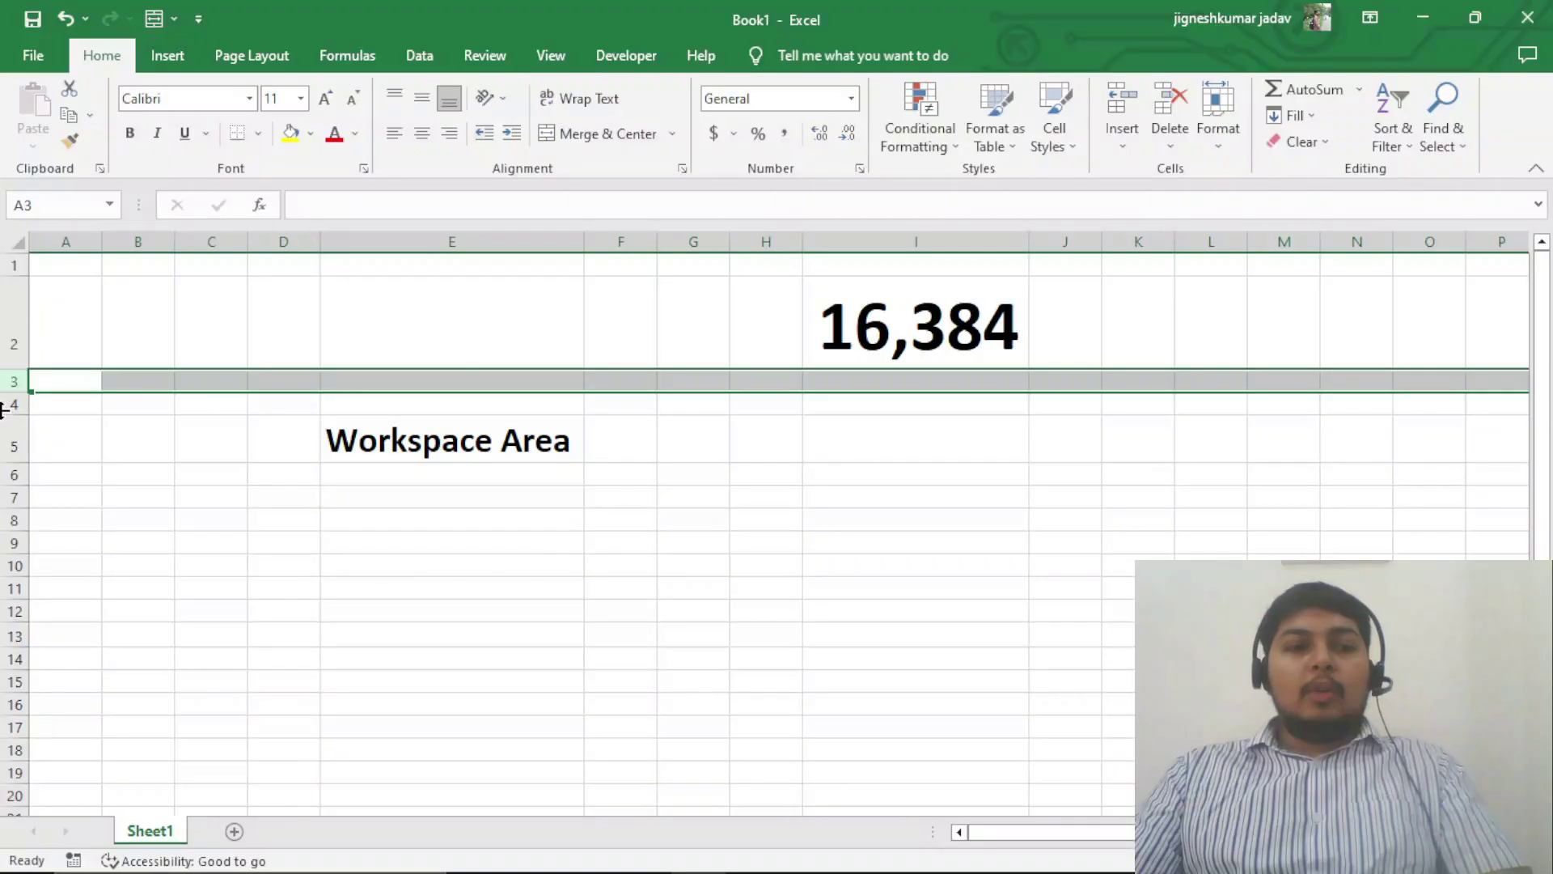
left_click(5, 404)
left_click(147, 441)
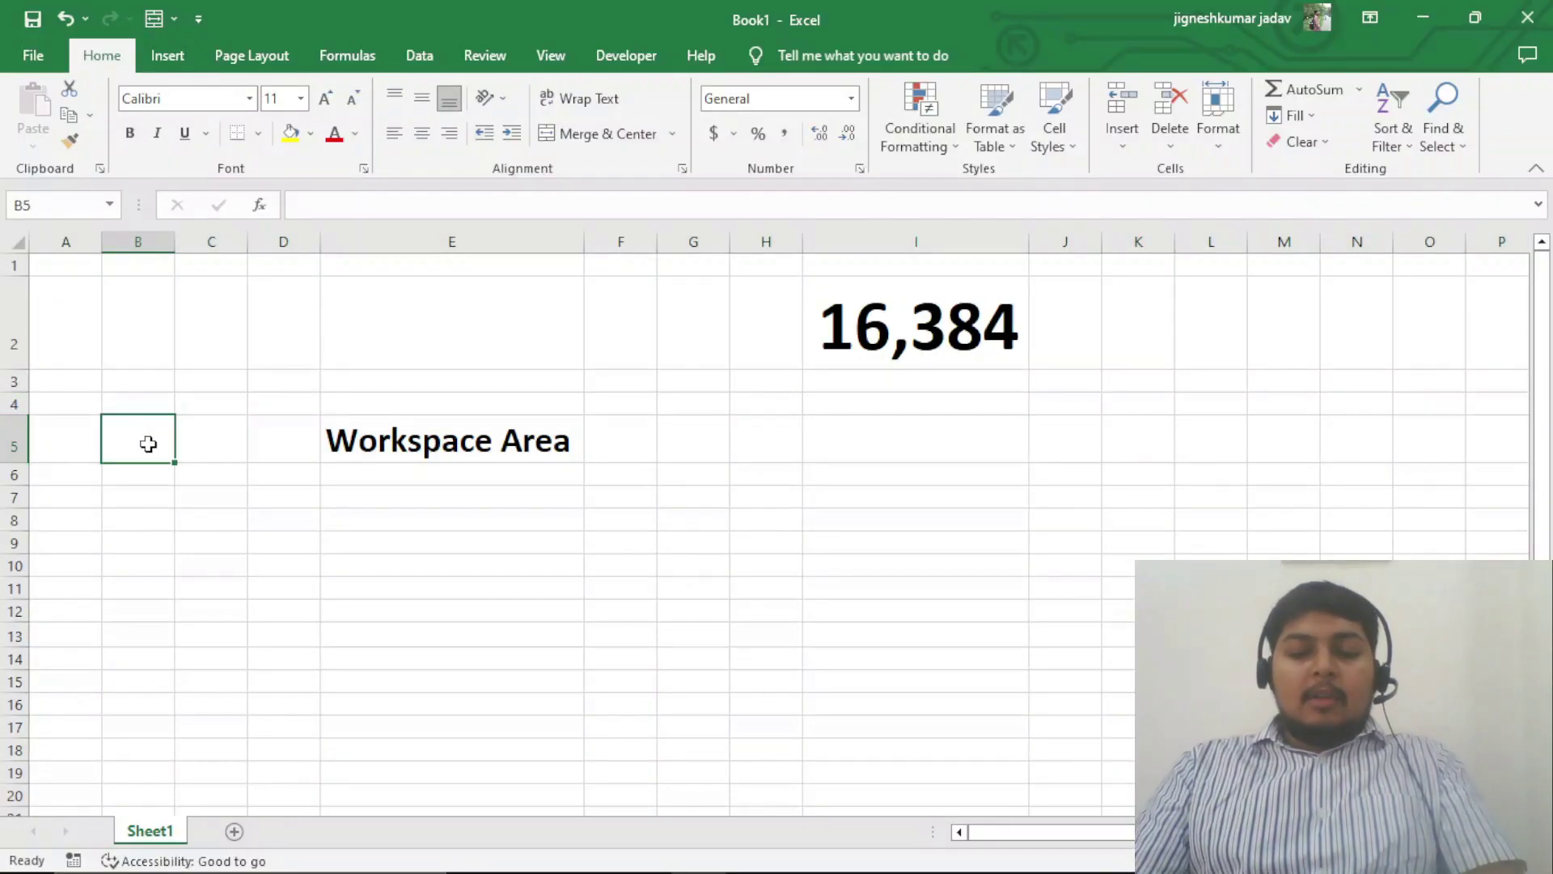
- Go to the sheet's last row and enter 10,48,576 in cell C1048574 in bold at font size 48
key("ctrl+Down")
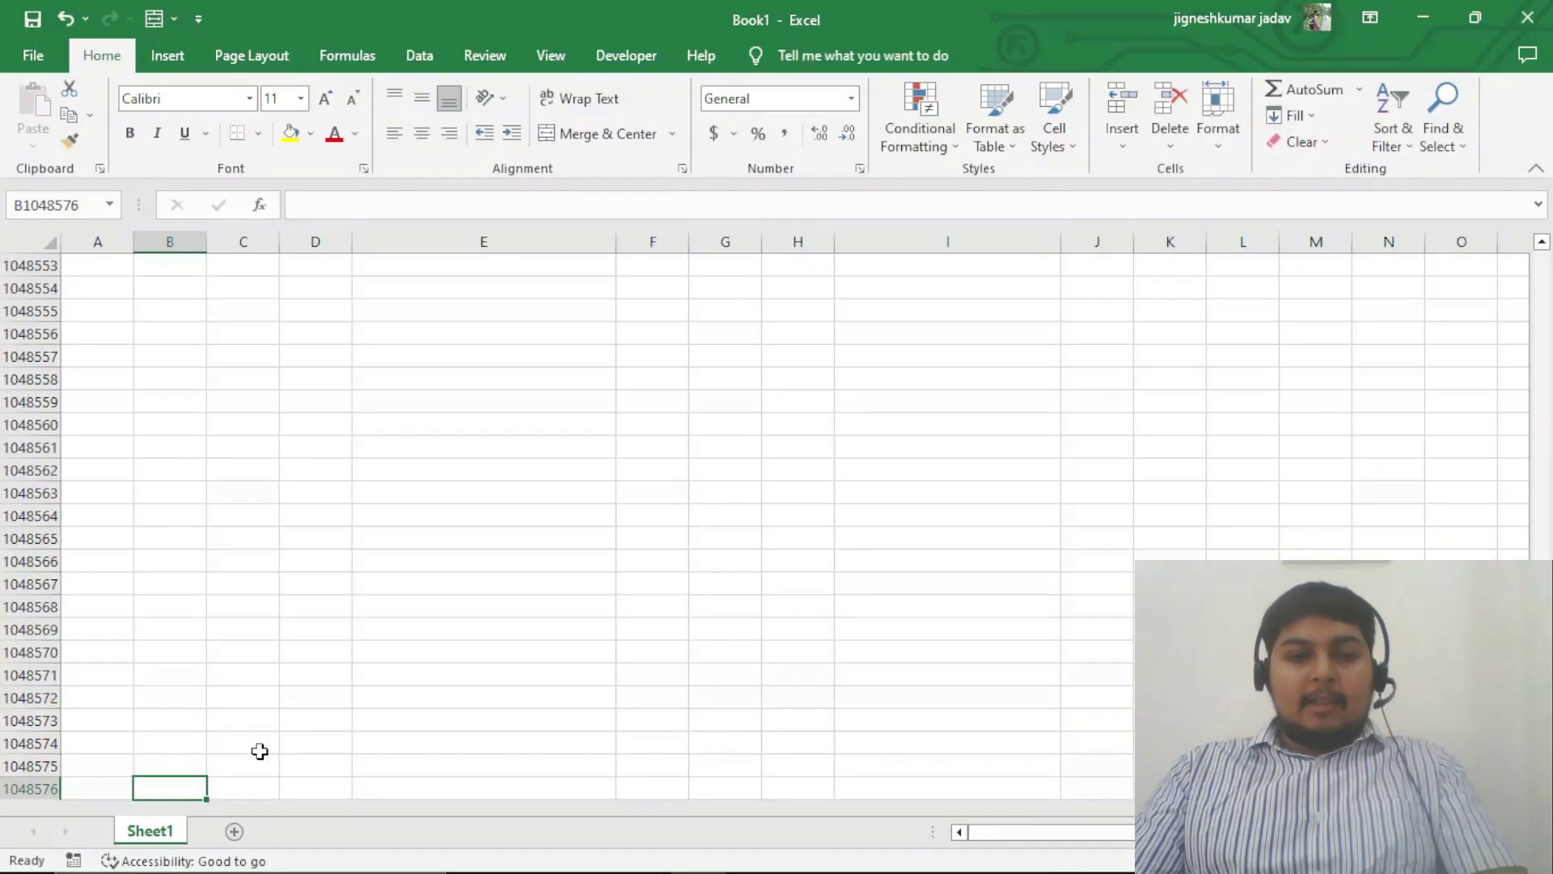
left_click(259, 751)
type("10,48,576")
key("alt")
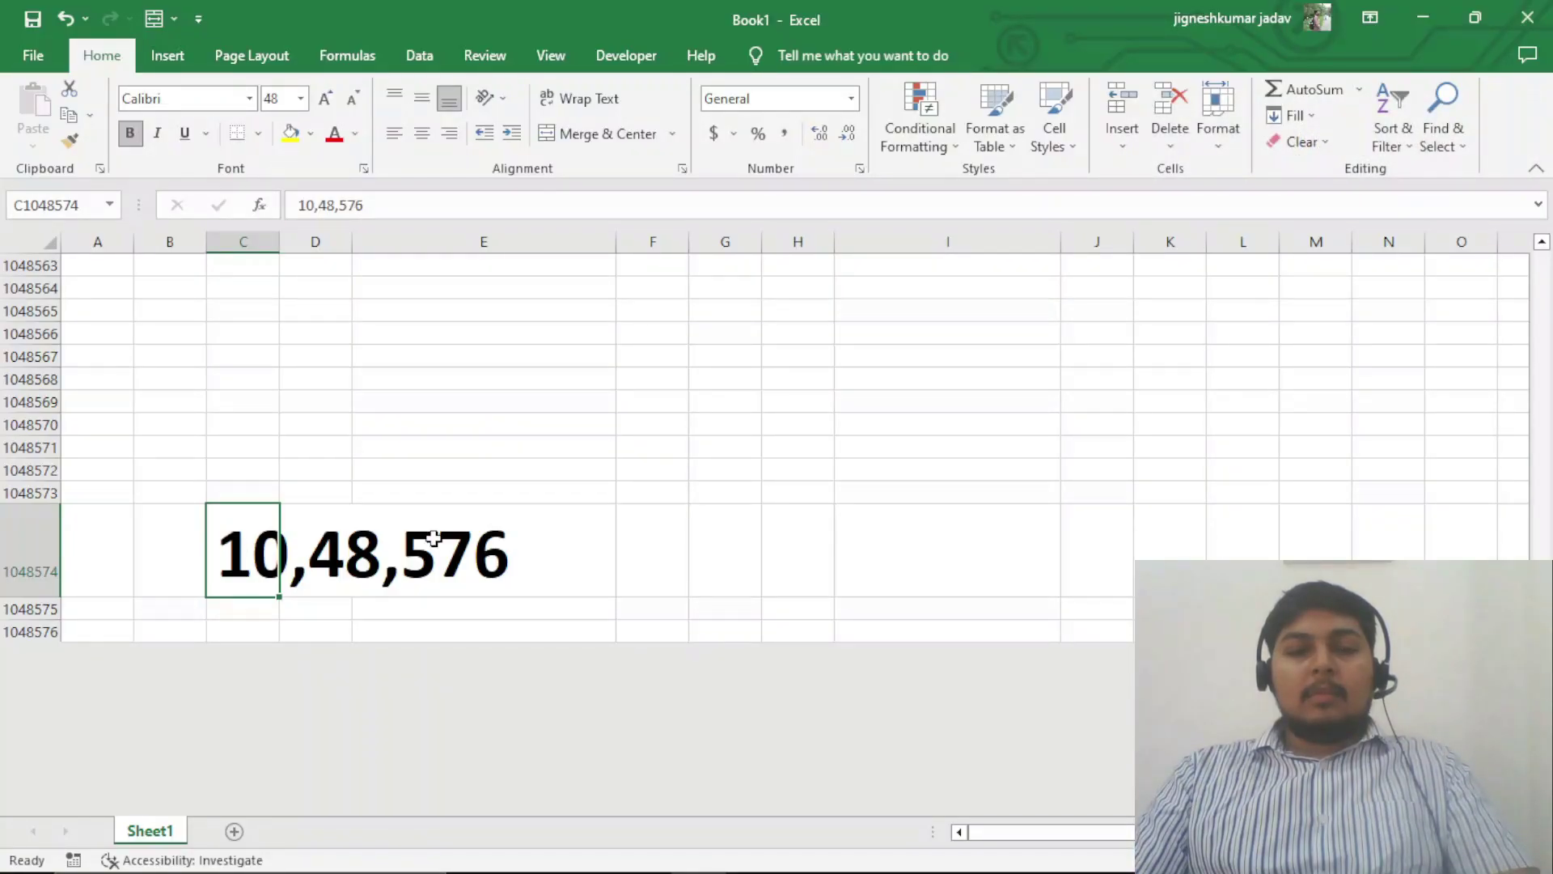
left_click(869, 540)
left_click(266, 577)
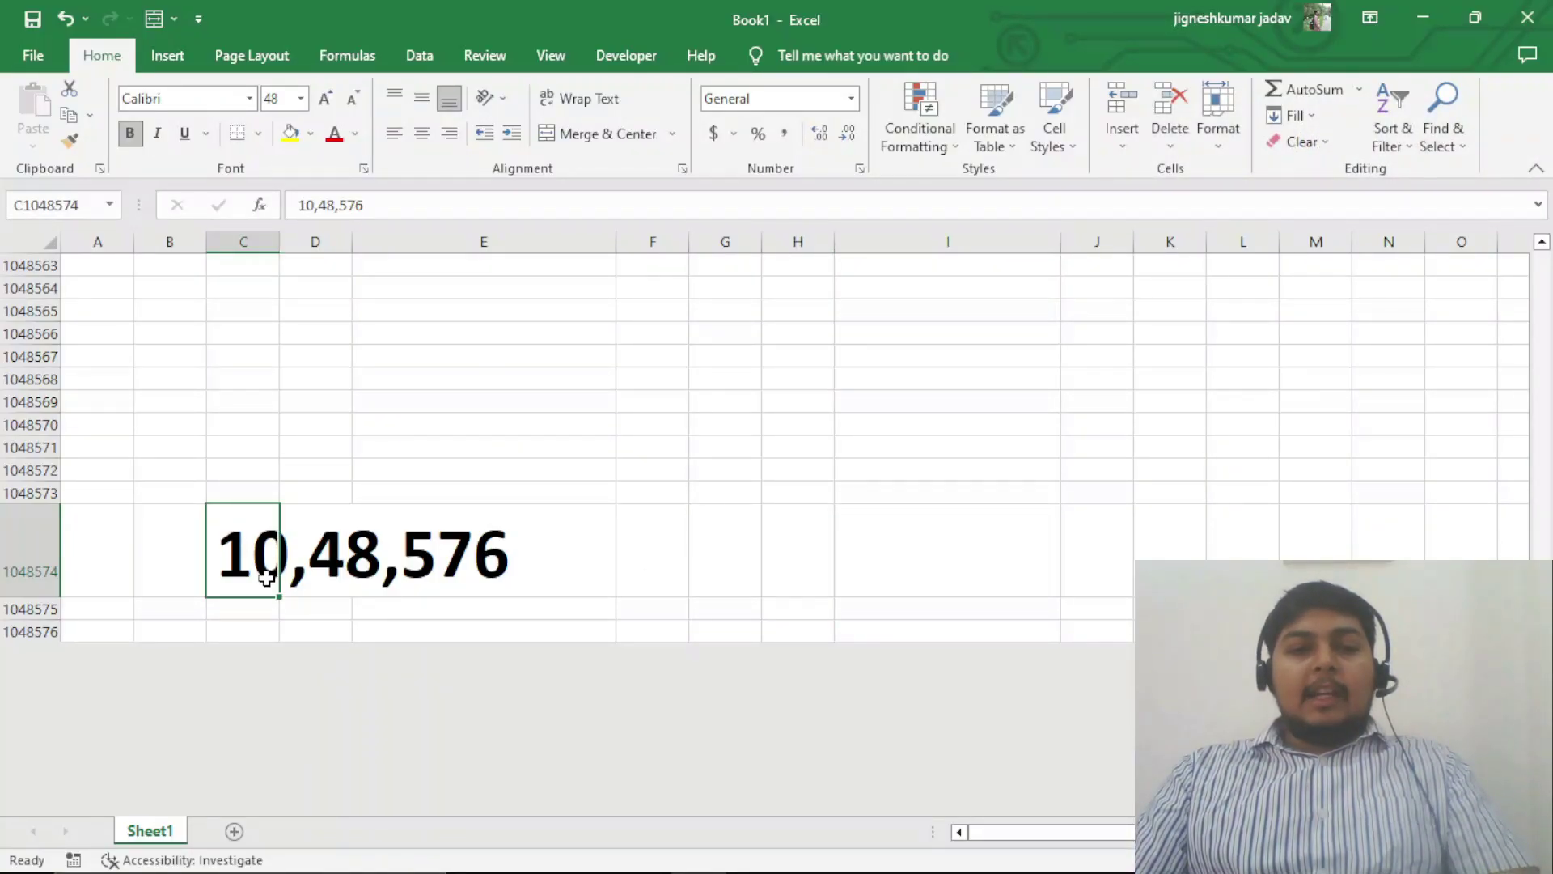
- Enter 16,384 in cell G1048574, on the same row as the 10,48,576 label
left_click(731, 564)
type("16")
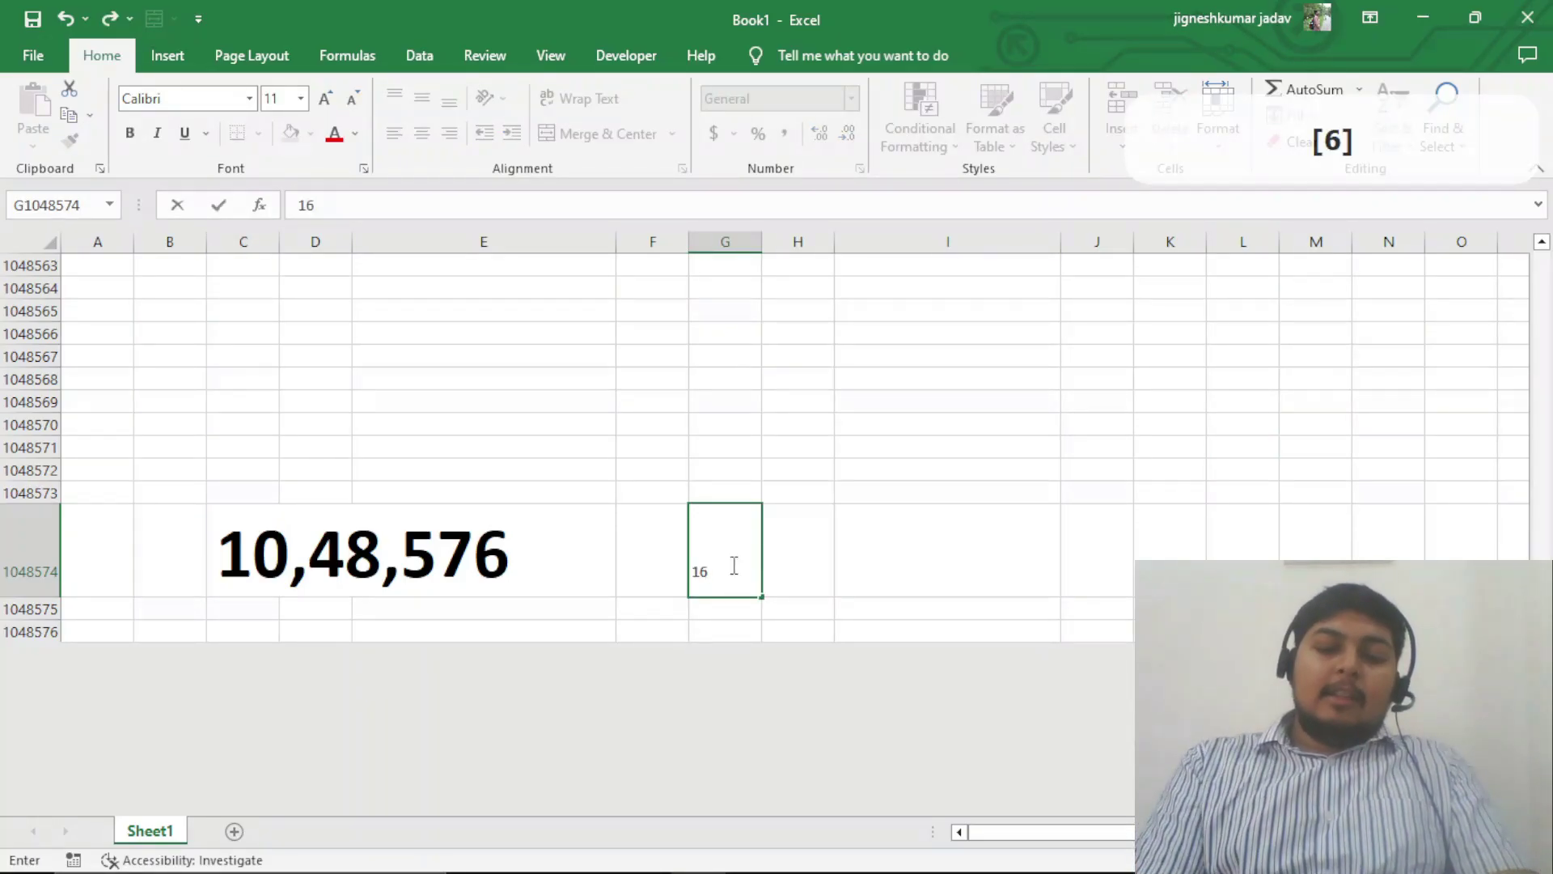
type(",38")
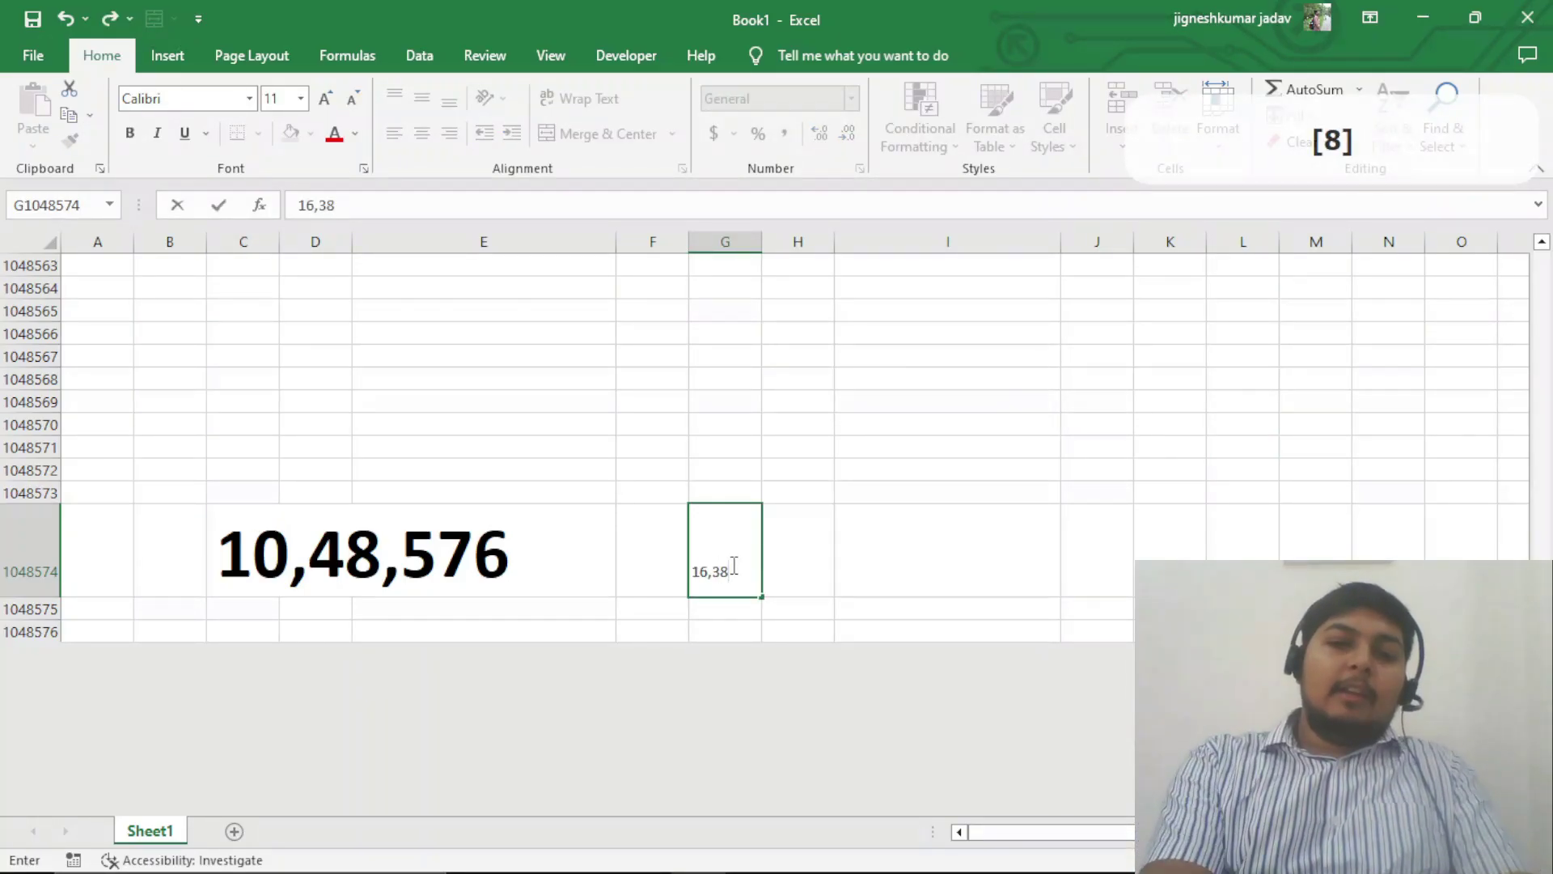
type("4")
left_click(866, 545)
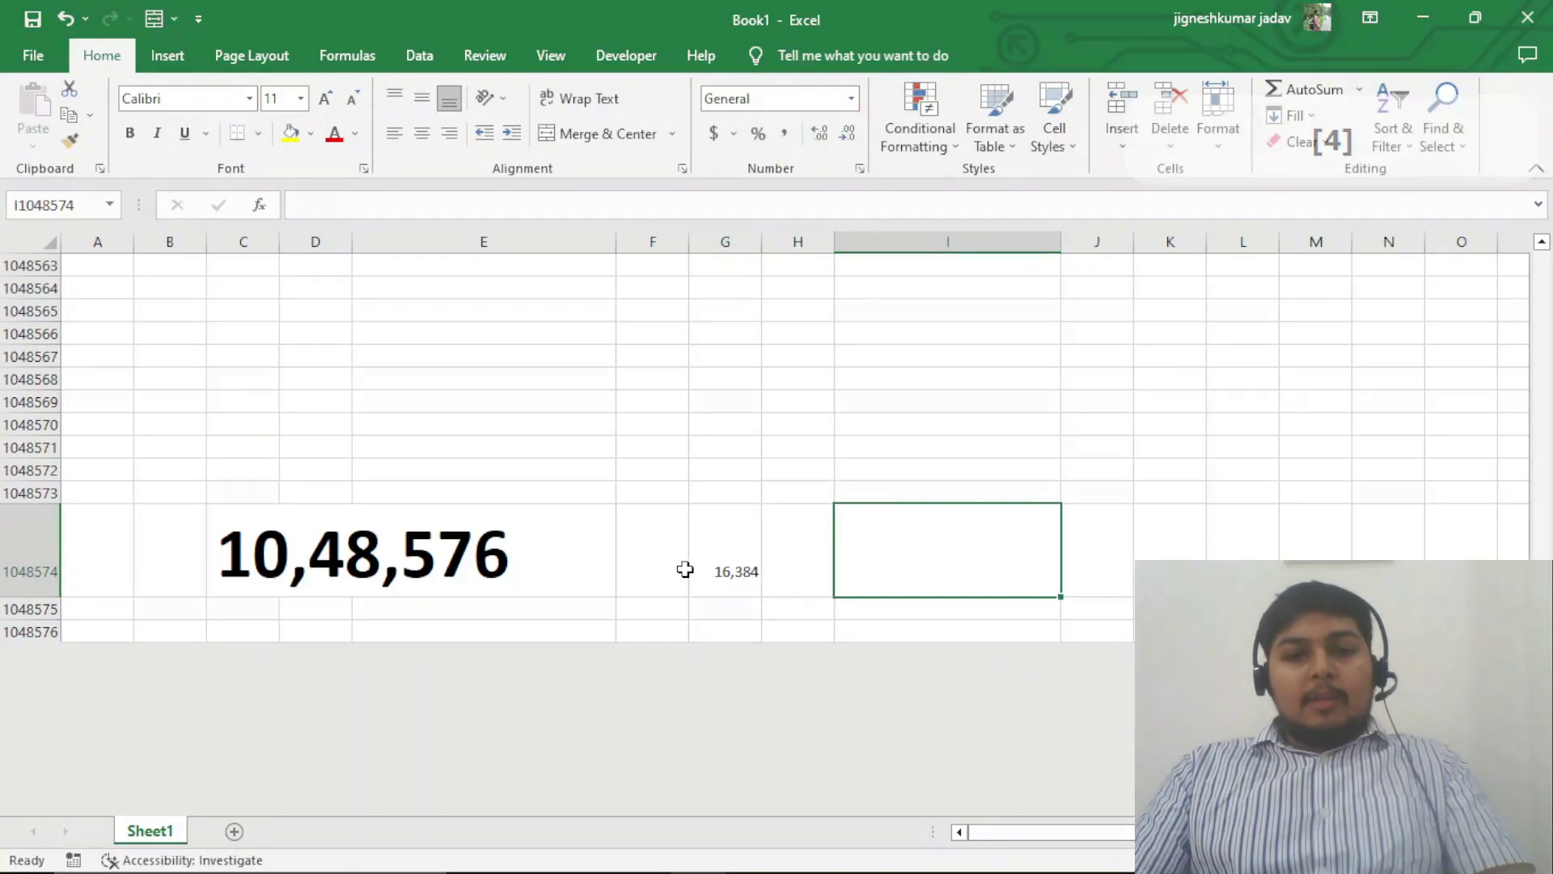
- Make the 16,384 in cell G1048574 bold and enlarge it to font size 72
left_click(705, 559)
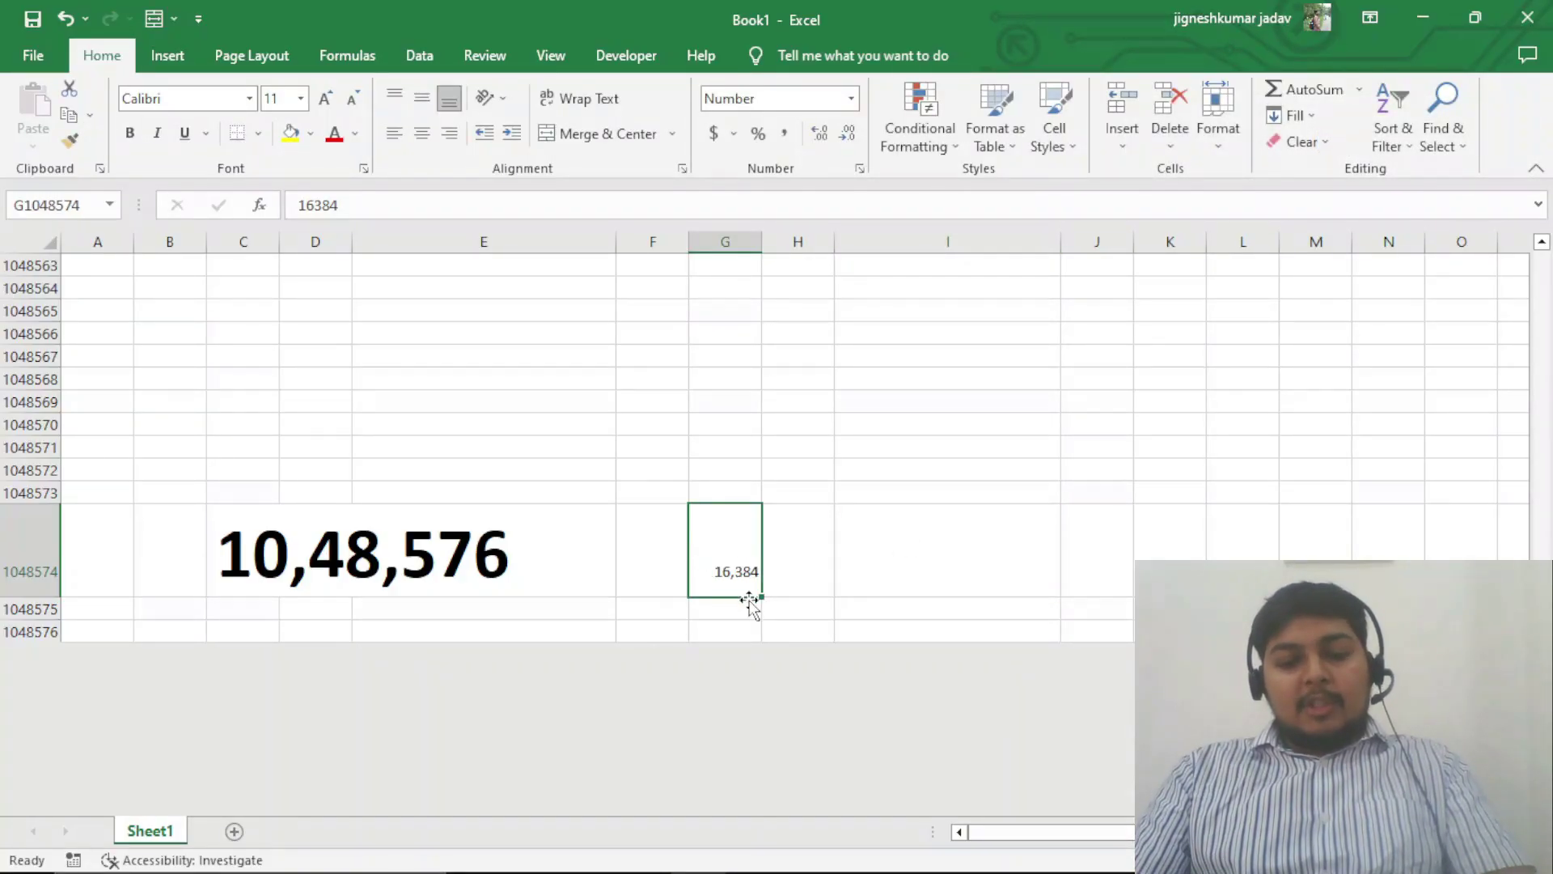
key("ctrl+b")
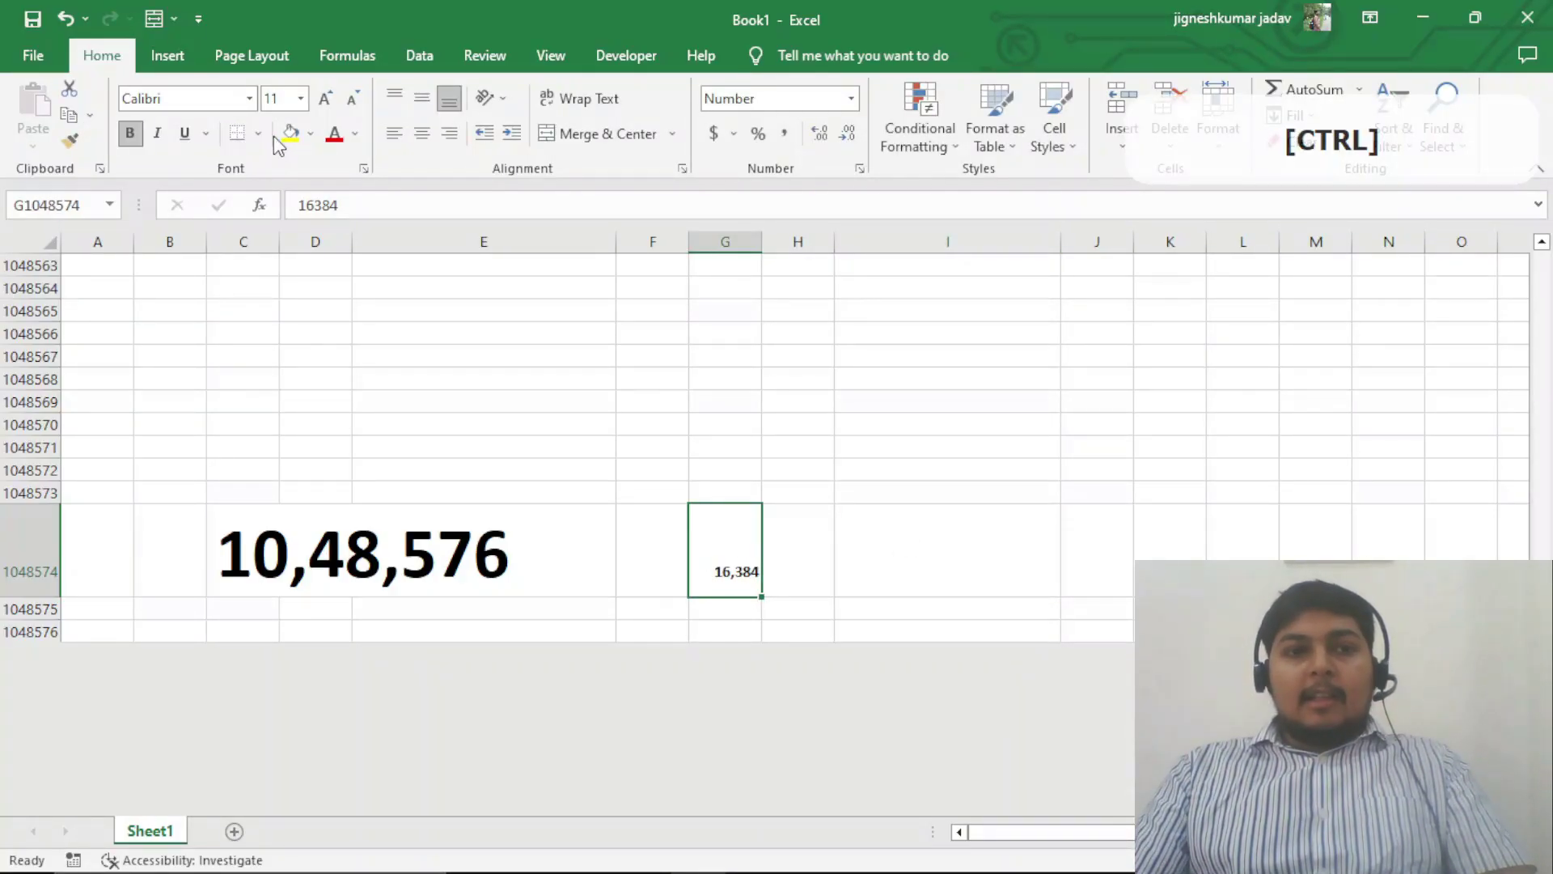
left_click(326, 99)
left_click(326, 99)
left_click(326, 99)
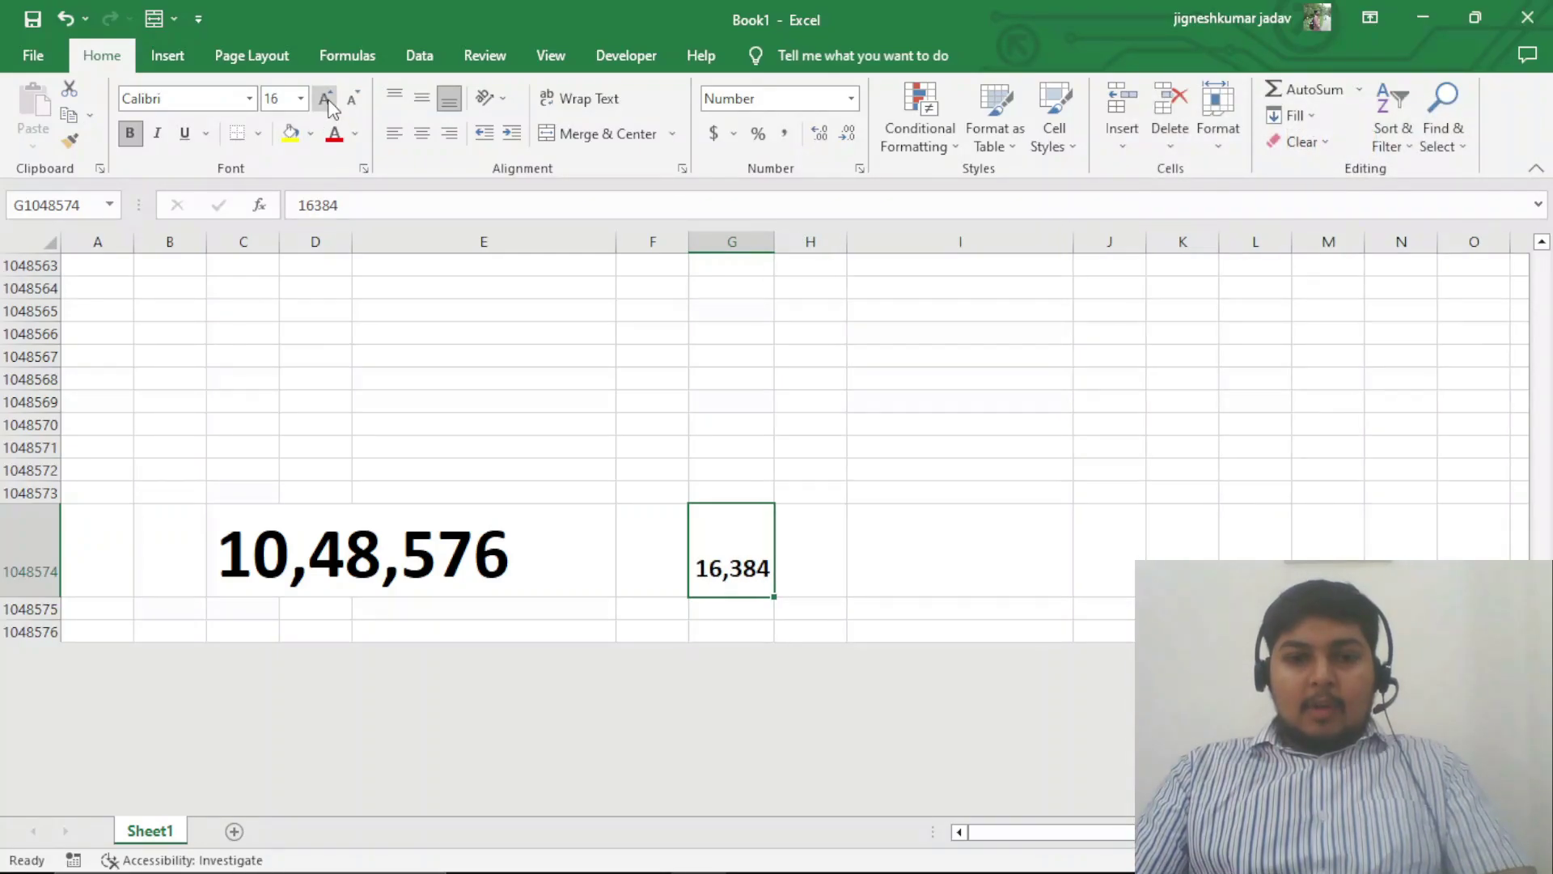
double_click(326, 99)
left_click(326, 99)
double_click(326, 99)
double_click(326, 98)
double_click(326, 98)
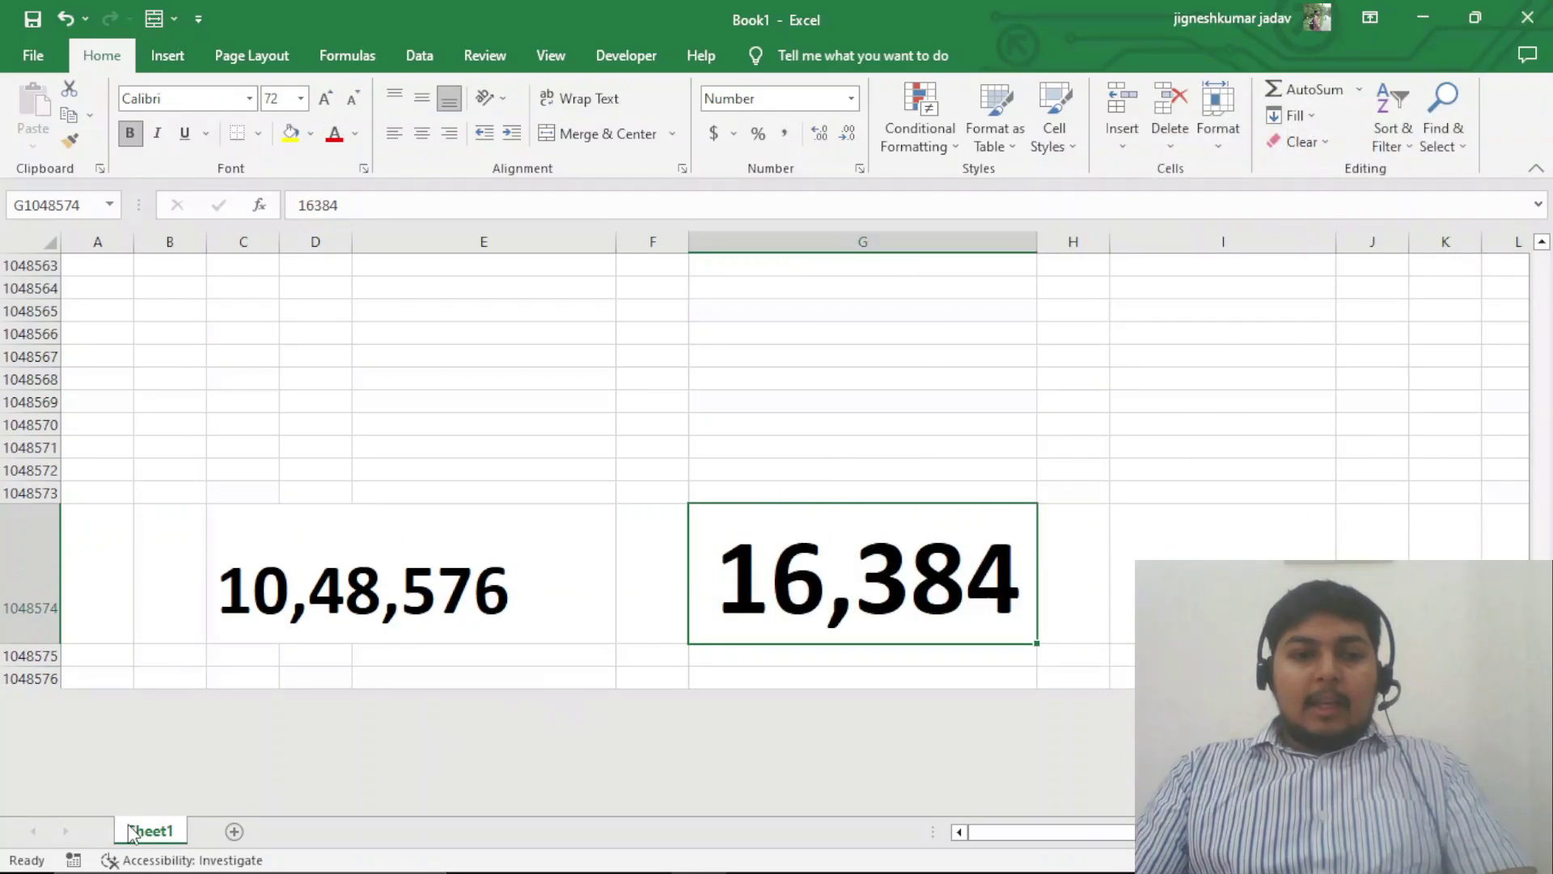
key("Tab")
left_click(381, 582)
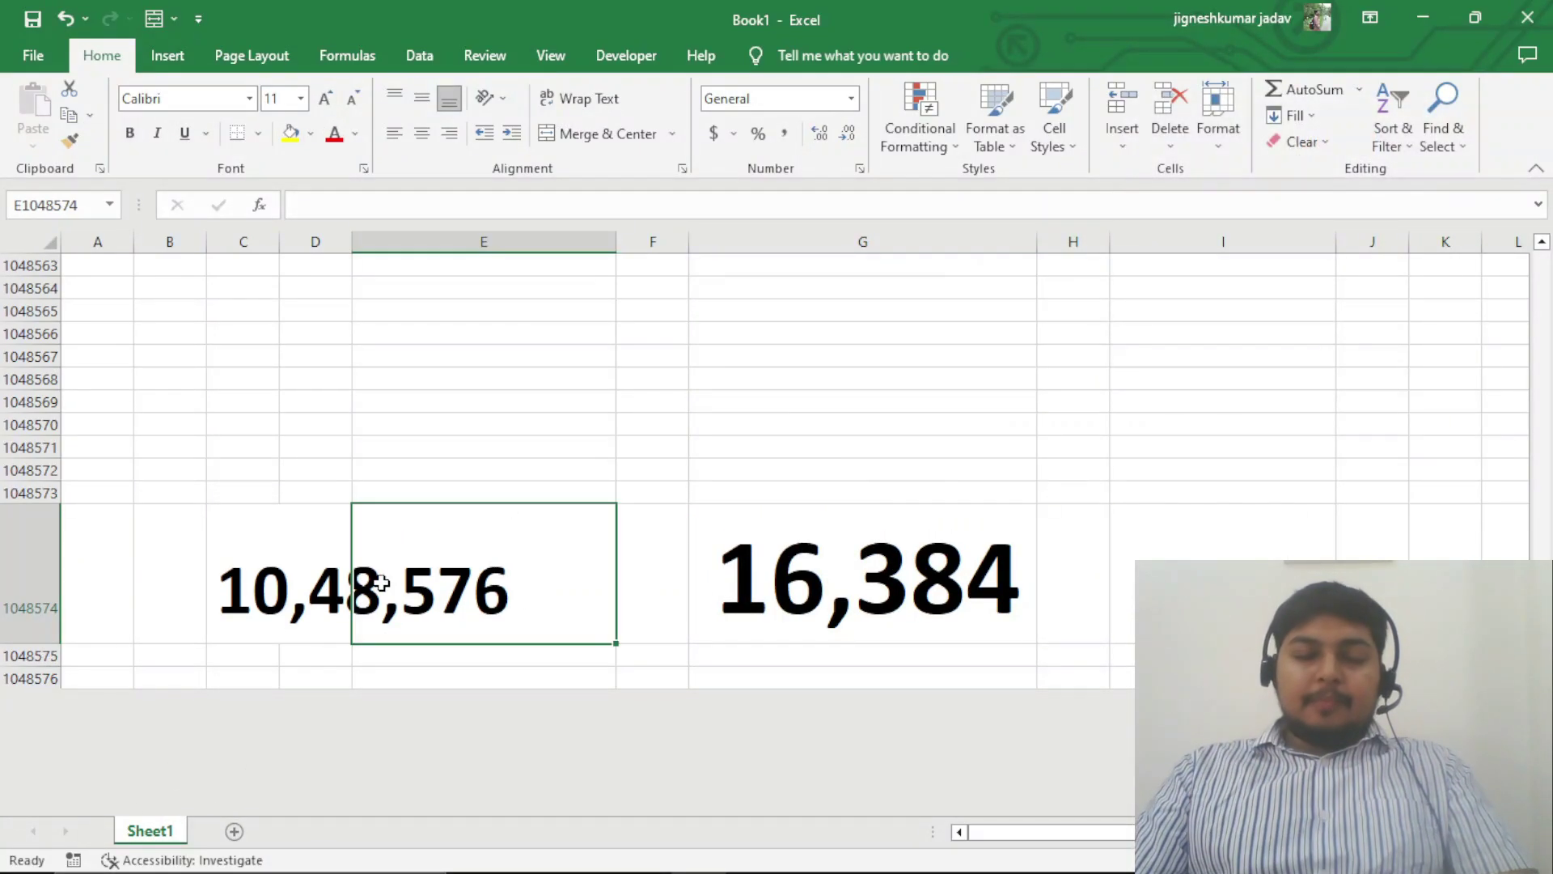
left_click(297, 687)
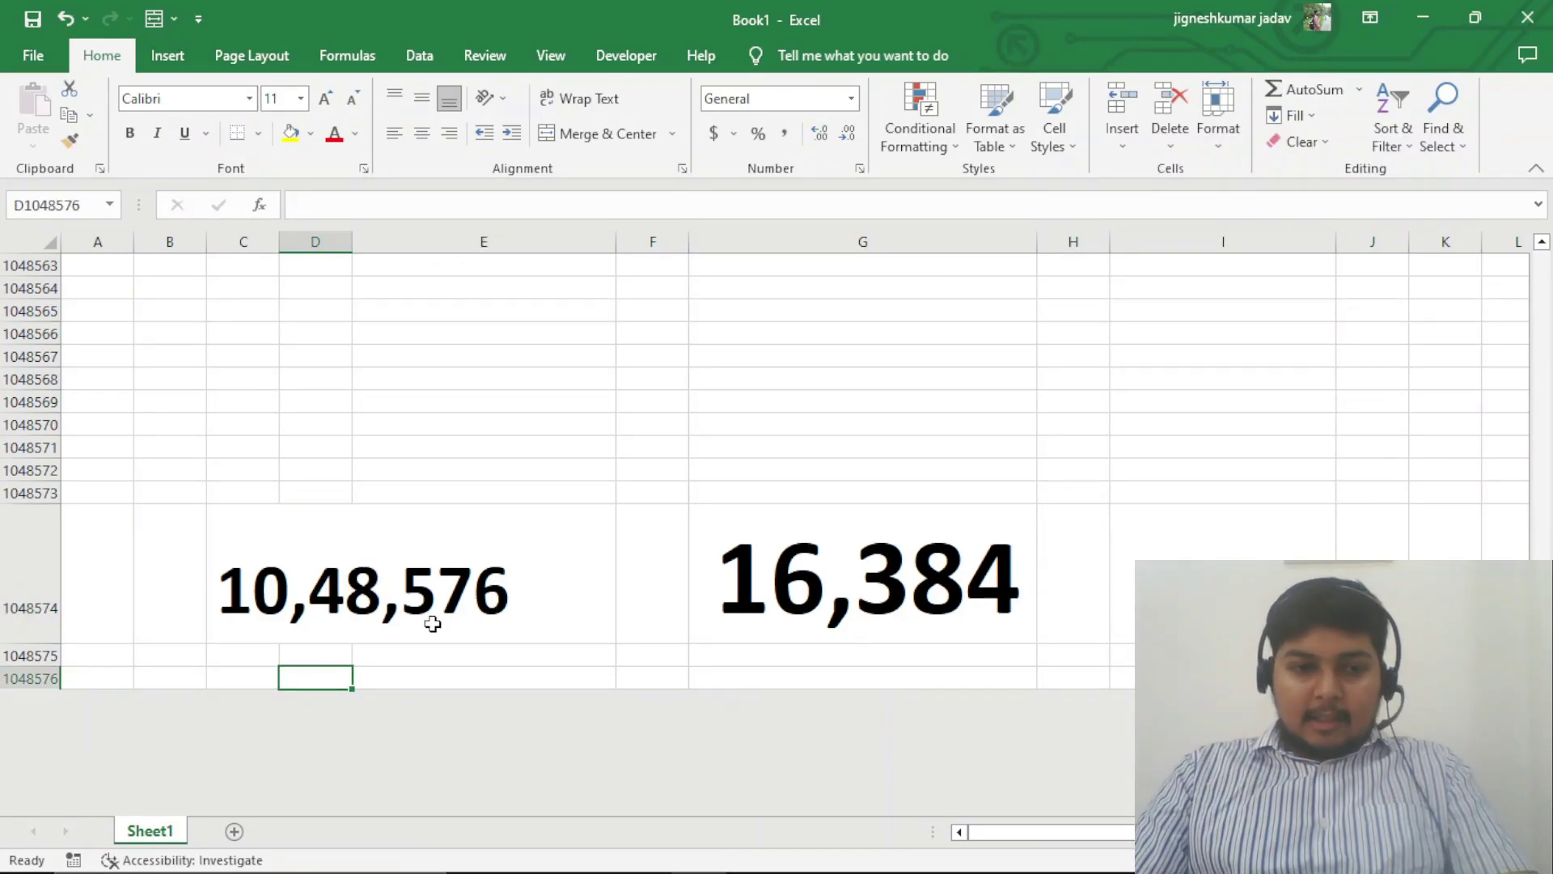
- Add five new worksheets to the workbook, Sheet2 through Sheet6
left_click(235, 833)
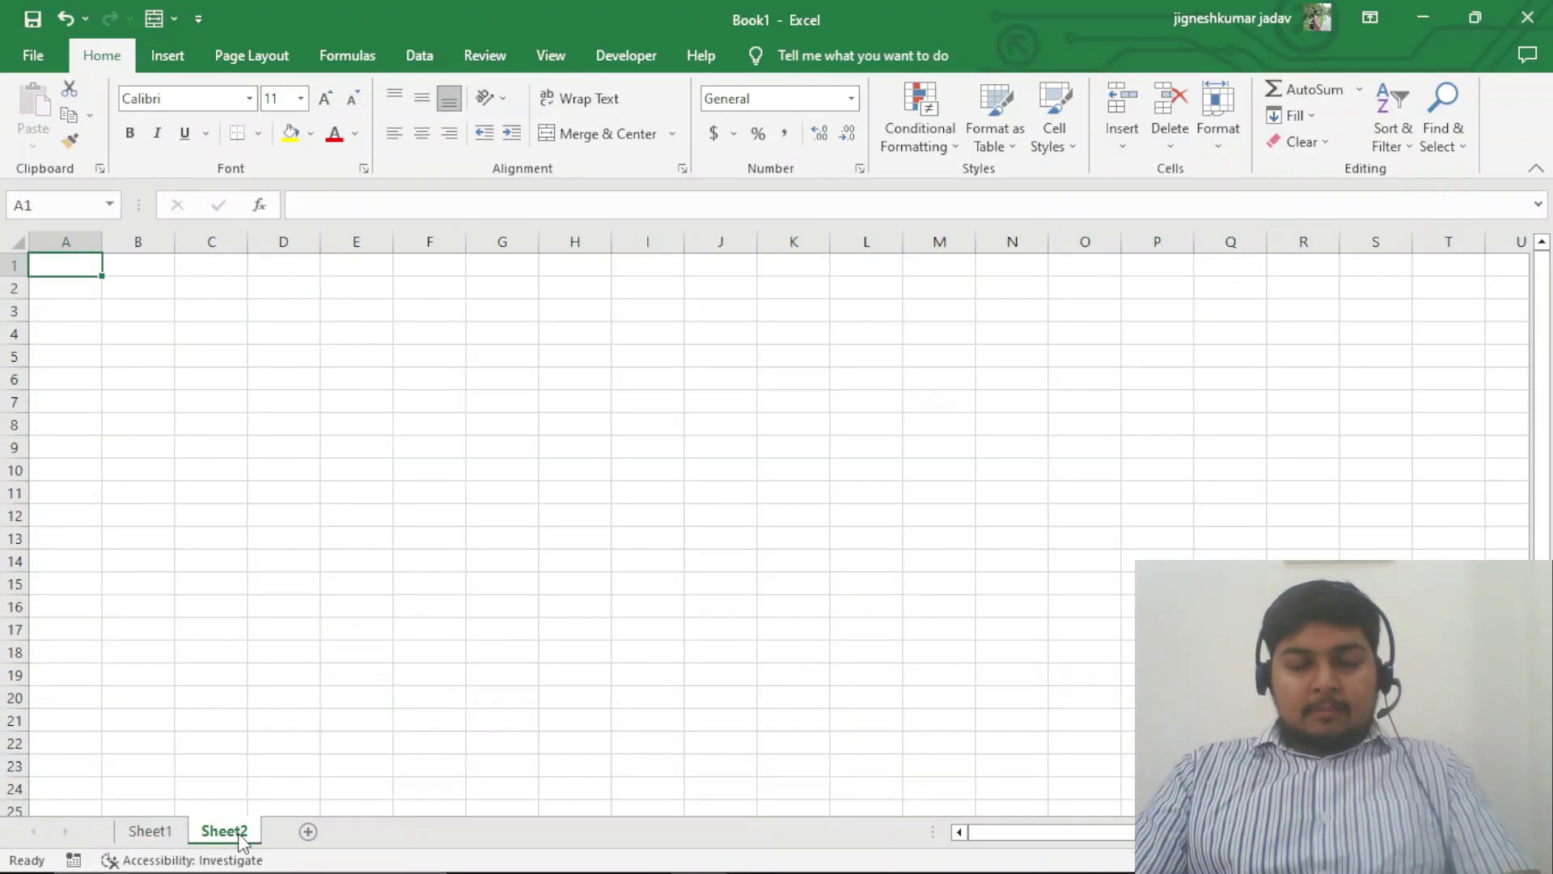
left_click(227, 782)
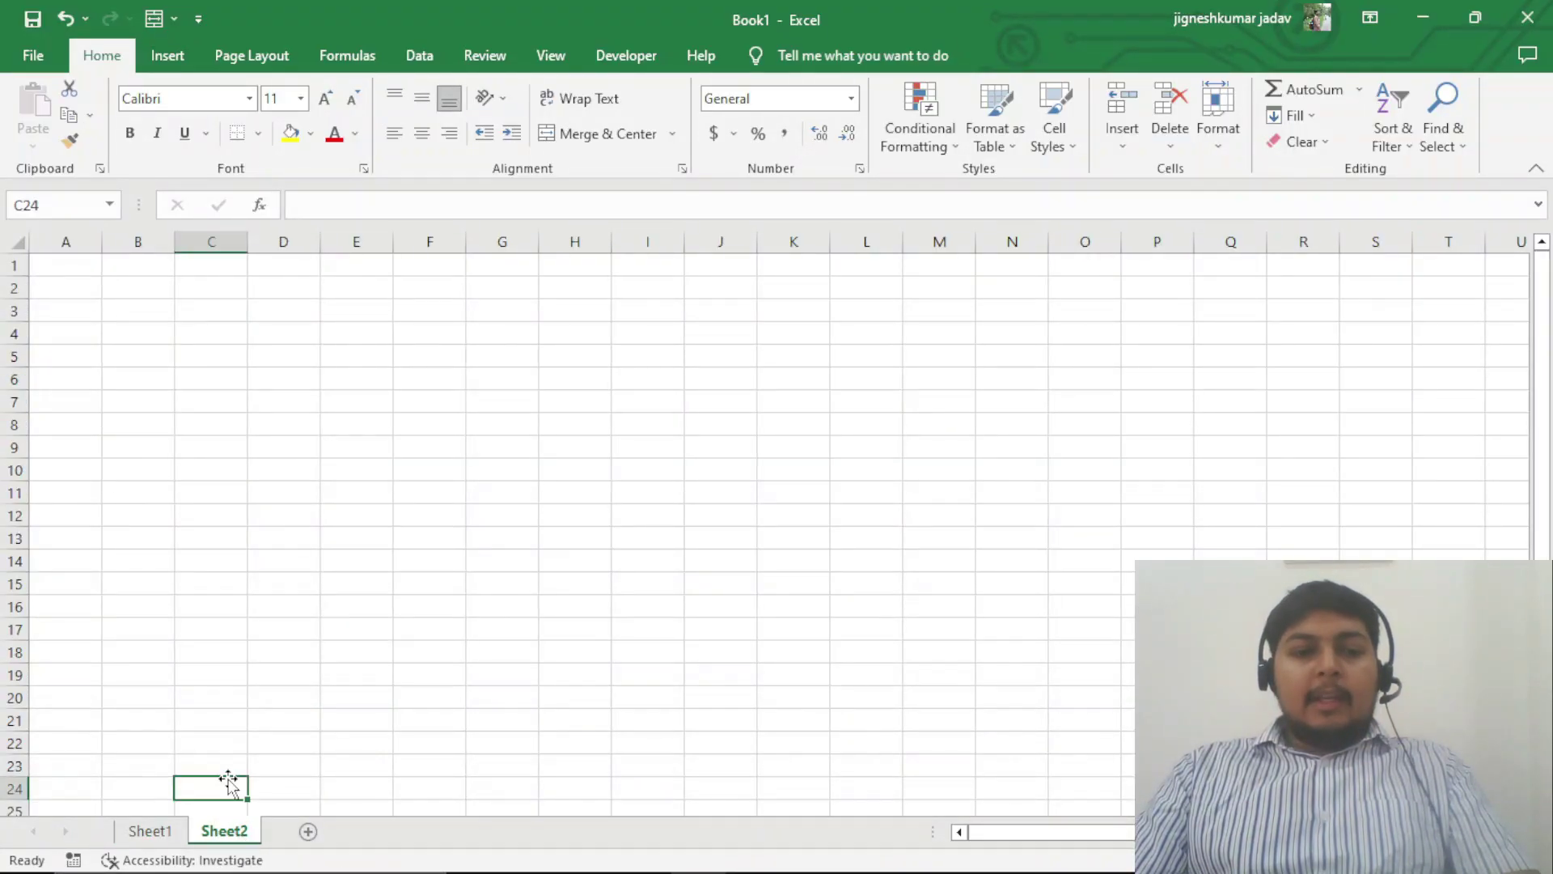
left_click(309, 832)
left_click(381, 831)
left_click(433, 744)
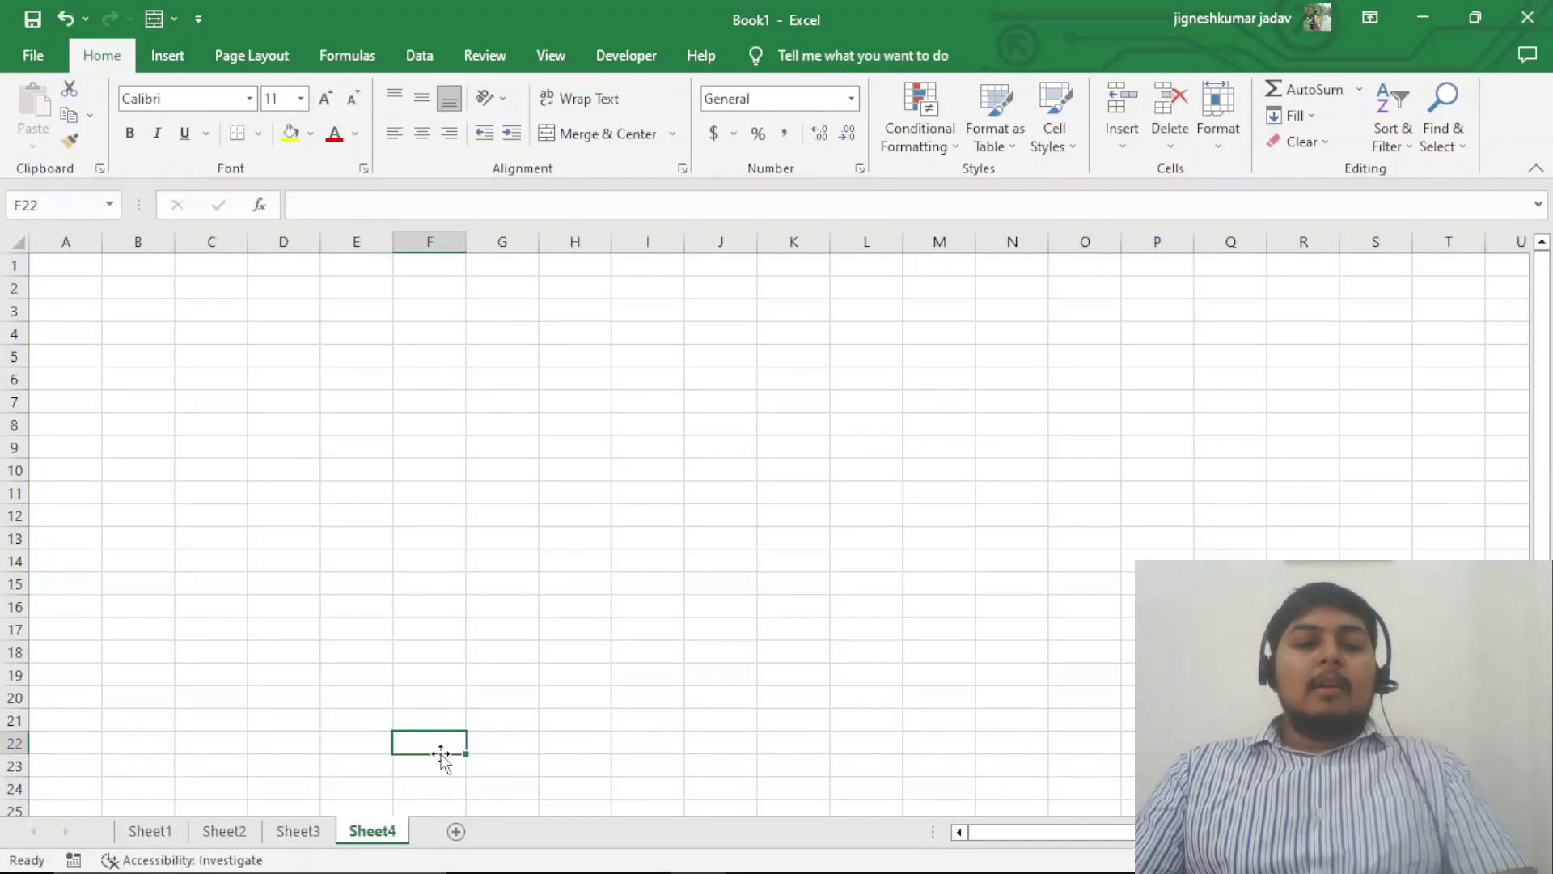
left_click(457, 833)
left_click(478, 784)
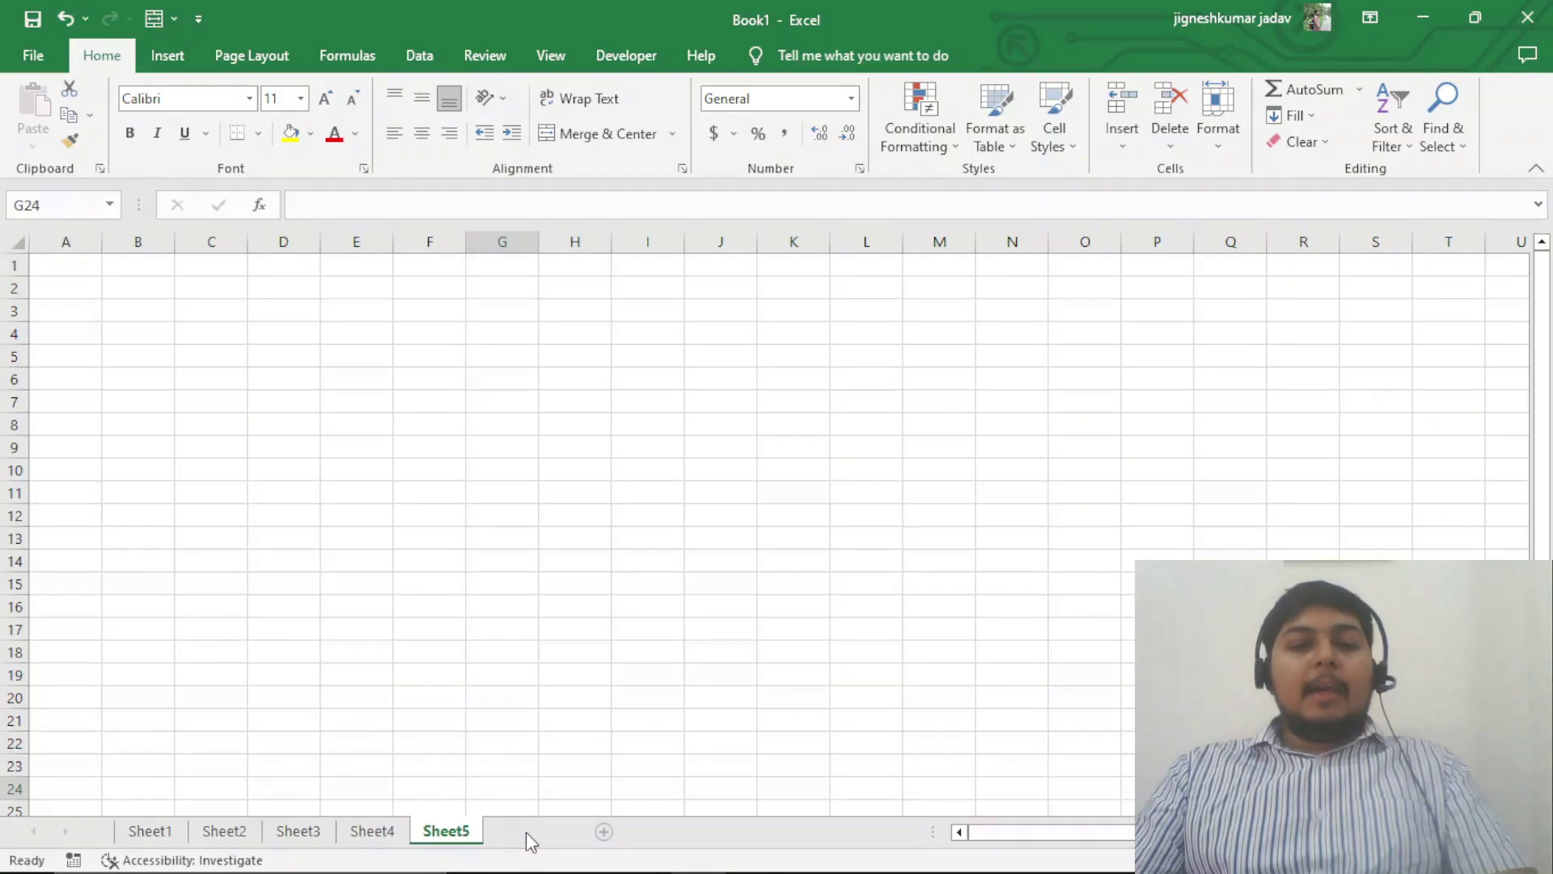
left_click(528, 834)
- View the worksheets one after another from Sheet5 back to Sheet1, ending on Sheet2
left_click(446, 833)
left_click(370, 833)
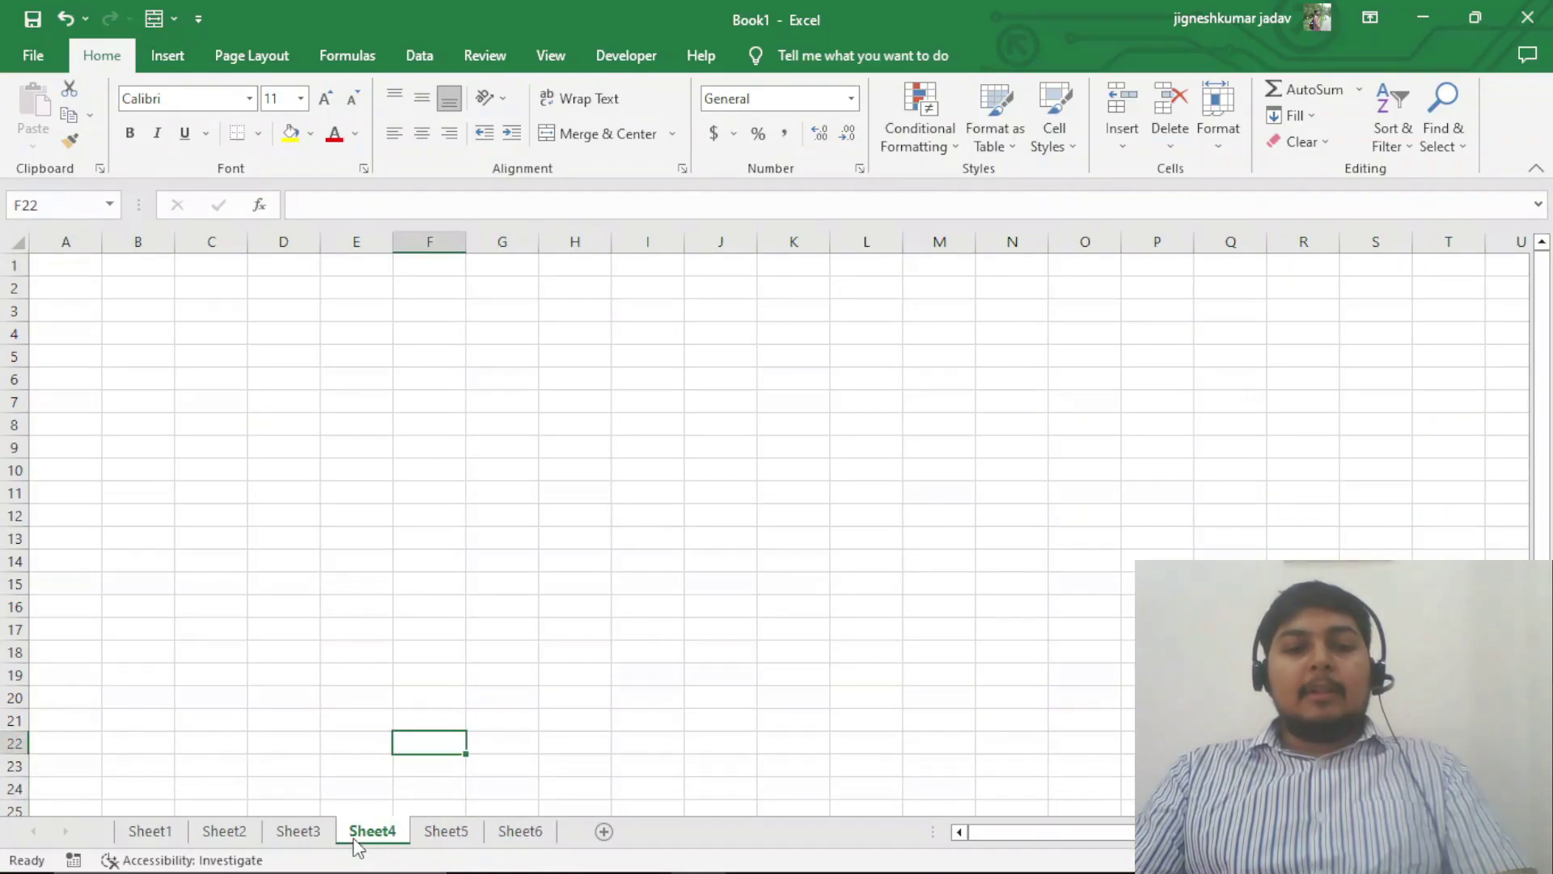
left_click(297, 837)
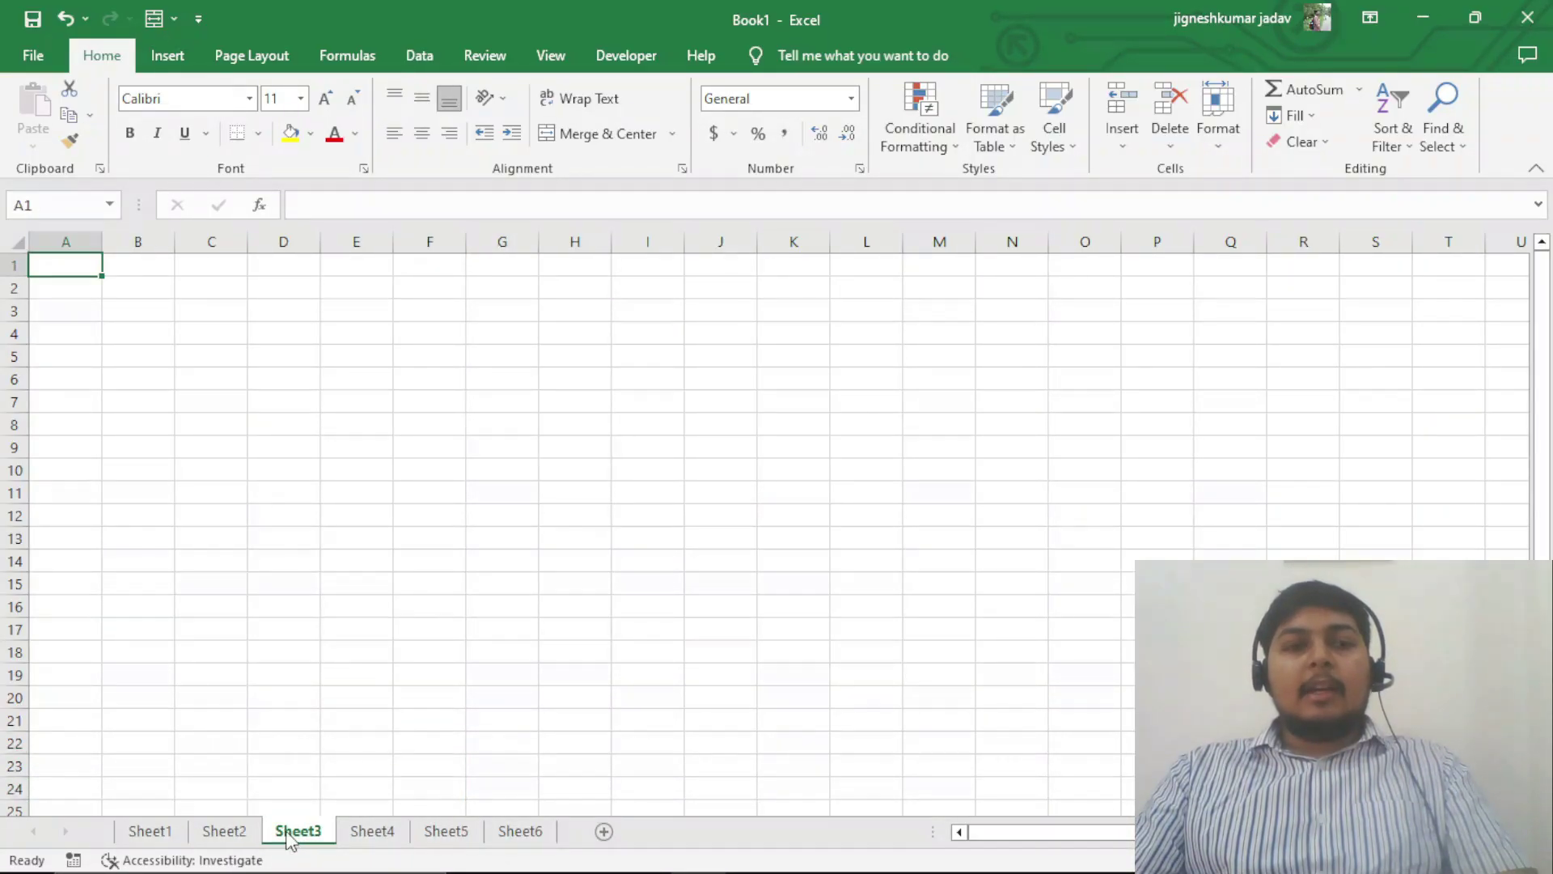
left_click(172, 846)
left_click(224, 833)
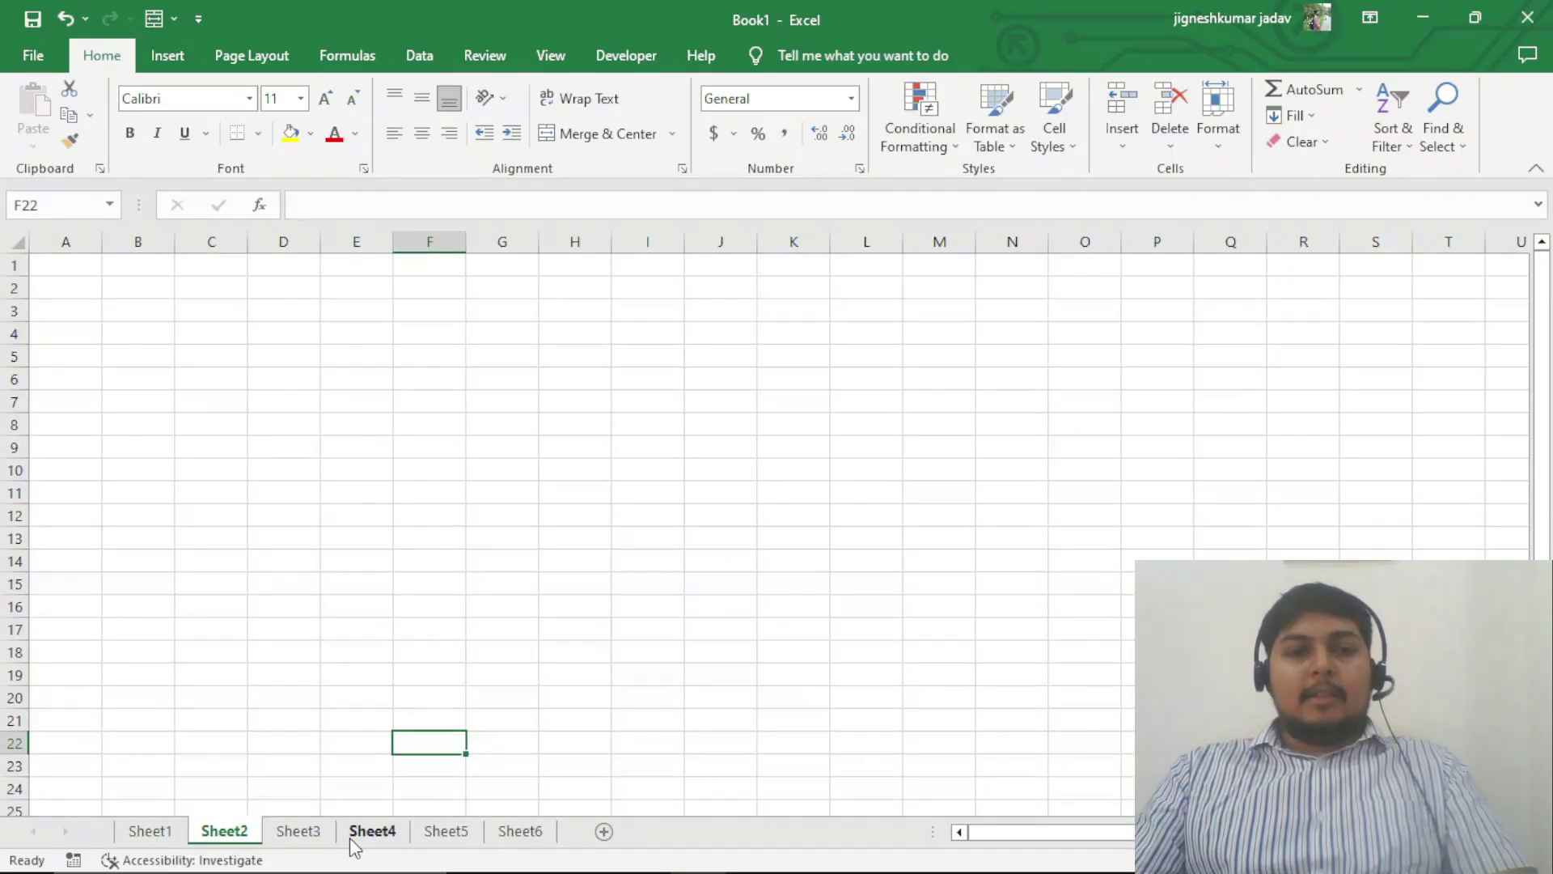
- Add two more worksheets, Sheet7 and Sheet8, directly after Sheet2
key("alt")
left_click(812, 697)
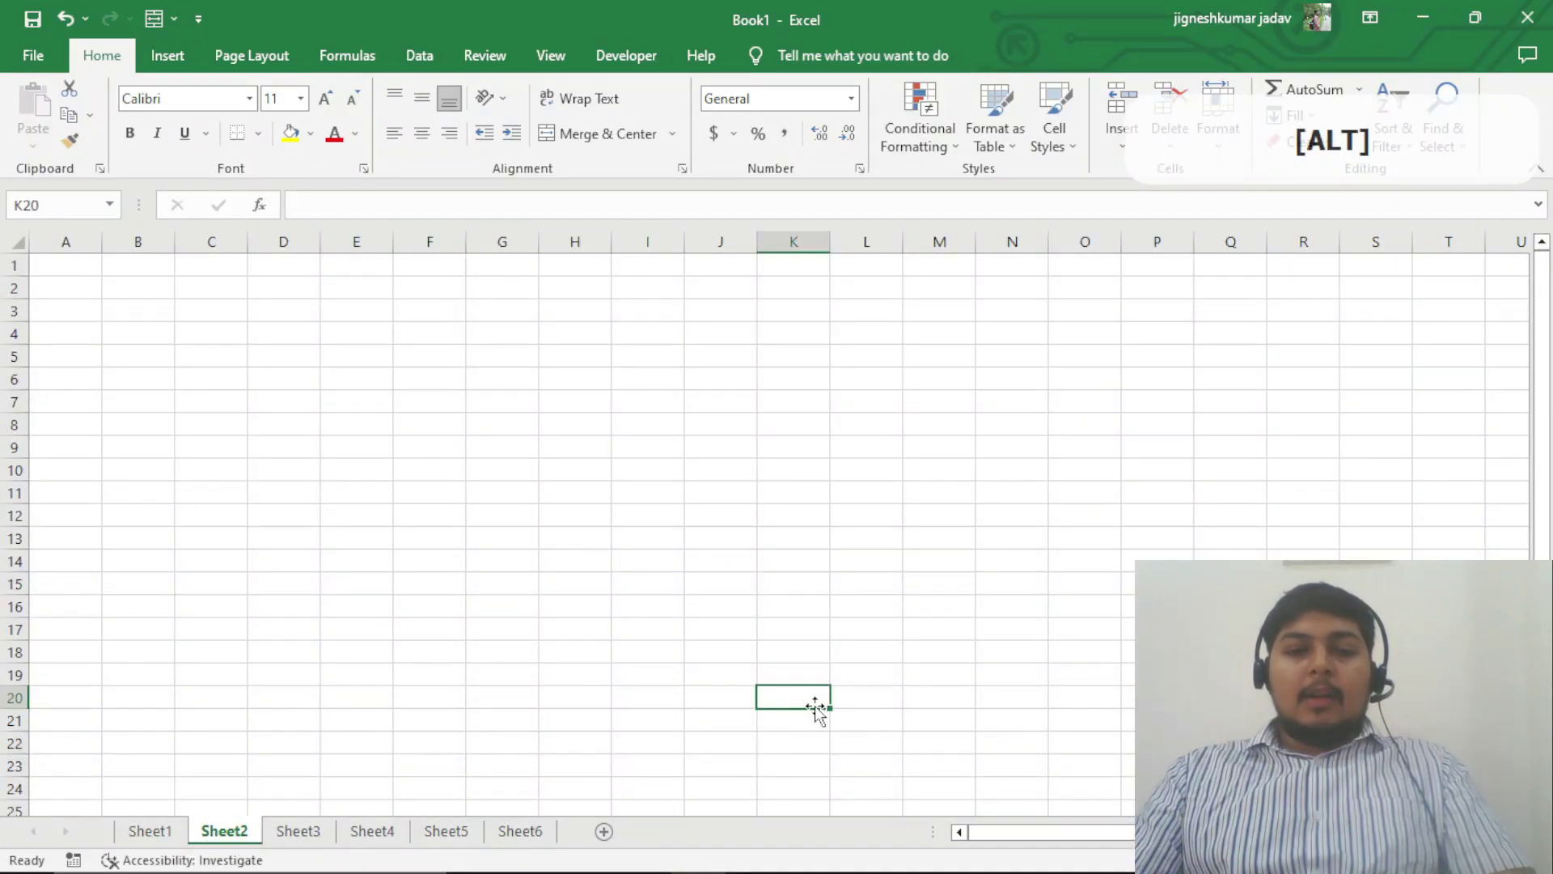
left_click(568, 766)
left_click(603, 832)
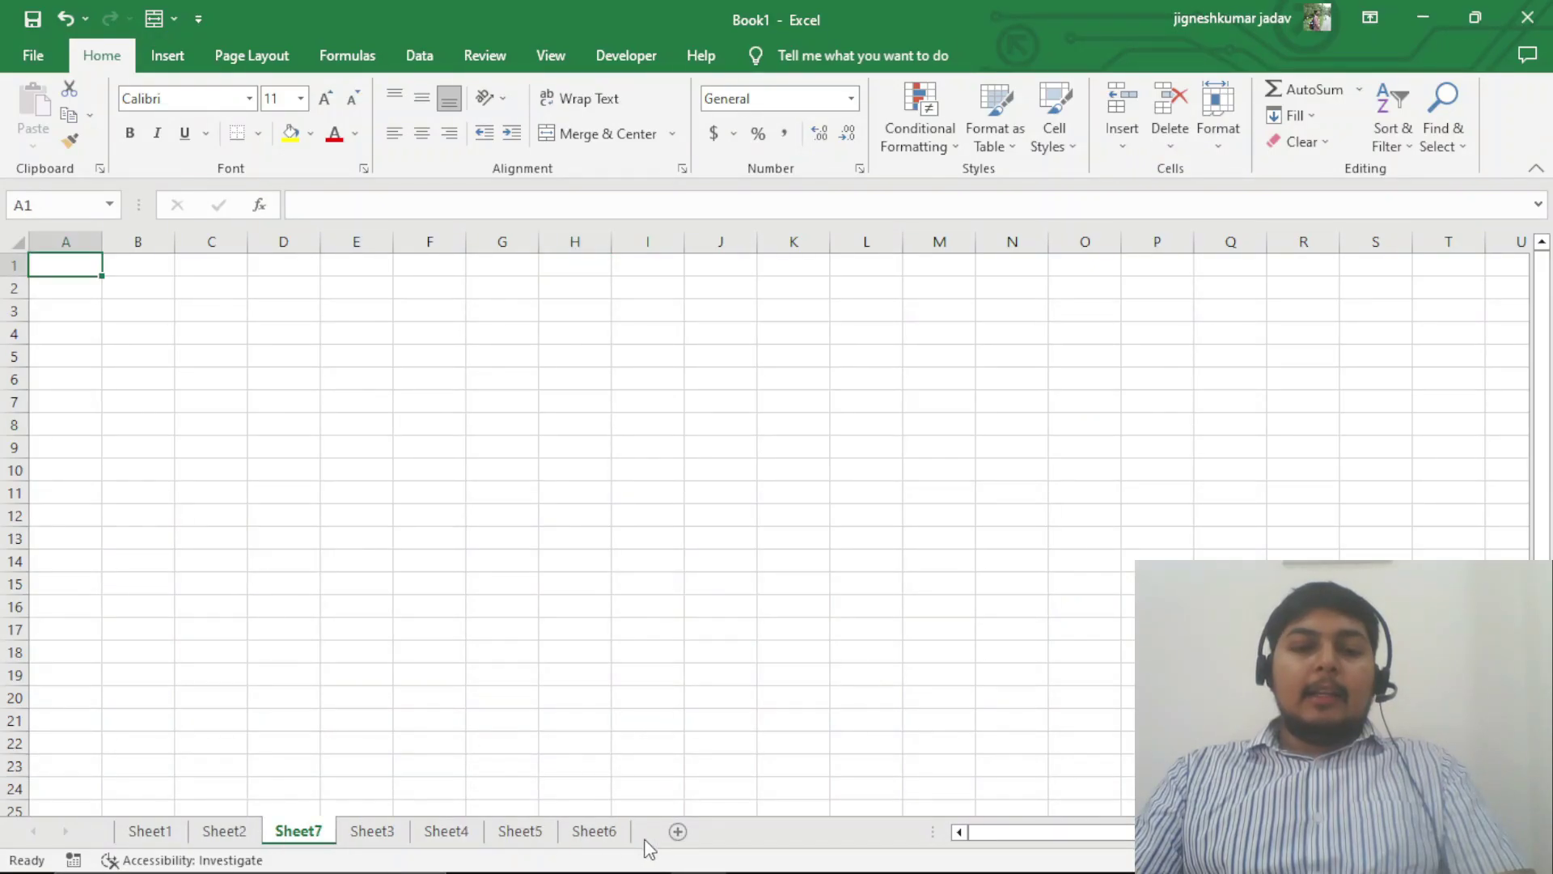
left_click(680, 833)
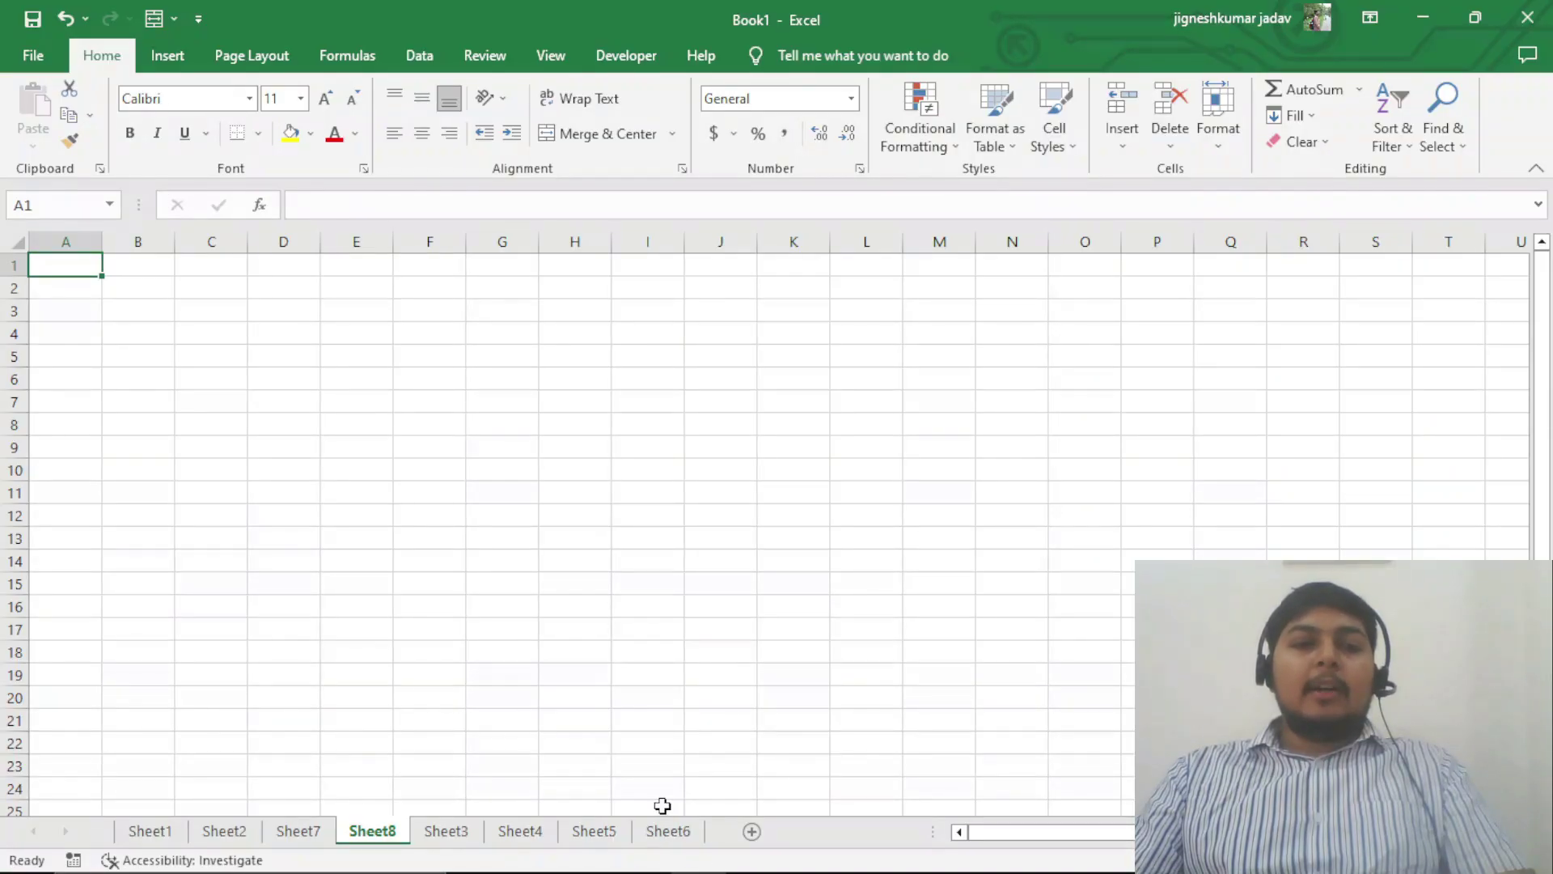
- View Sheet5, Sheet4, Sheet8, Sheet1 and Sheet2 in turn to show switching between worksheets
left_click(594, 832)
left_click(521, 831)
left_click(372, 832)
left_click(149, 832)
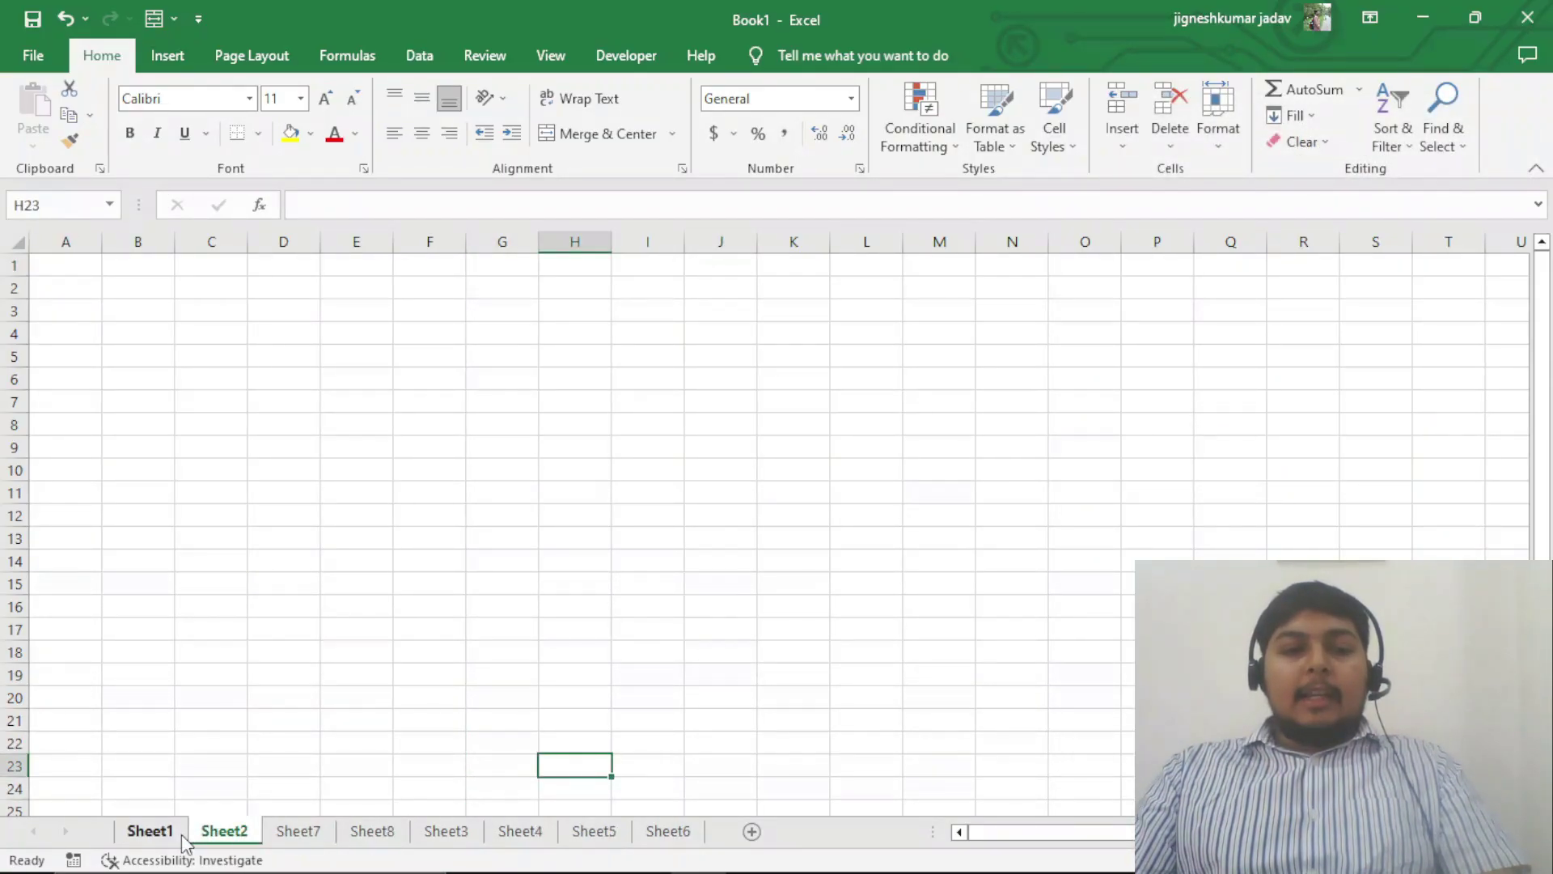
left_click(224, 831)
- Delete the worksheets Sheet6, Sheet5 and Sheet4 from the workbook
left_click(668, 831)
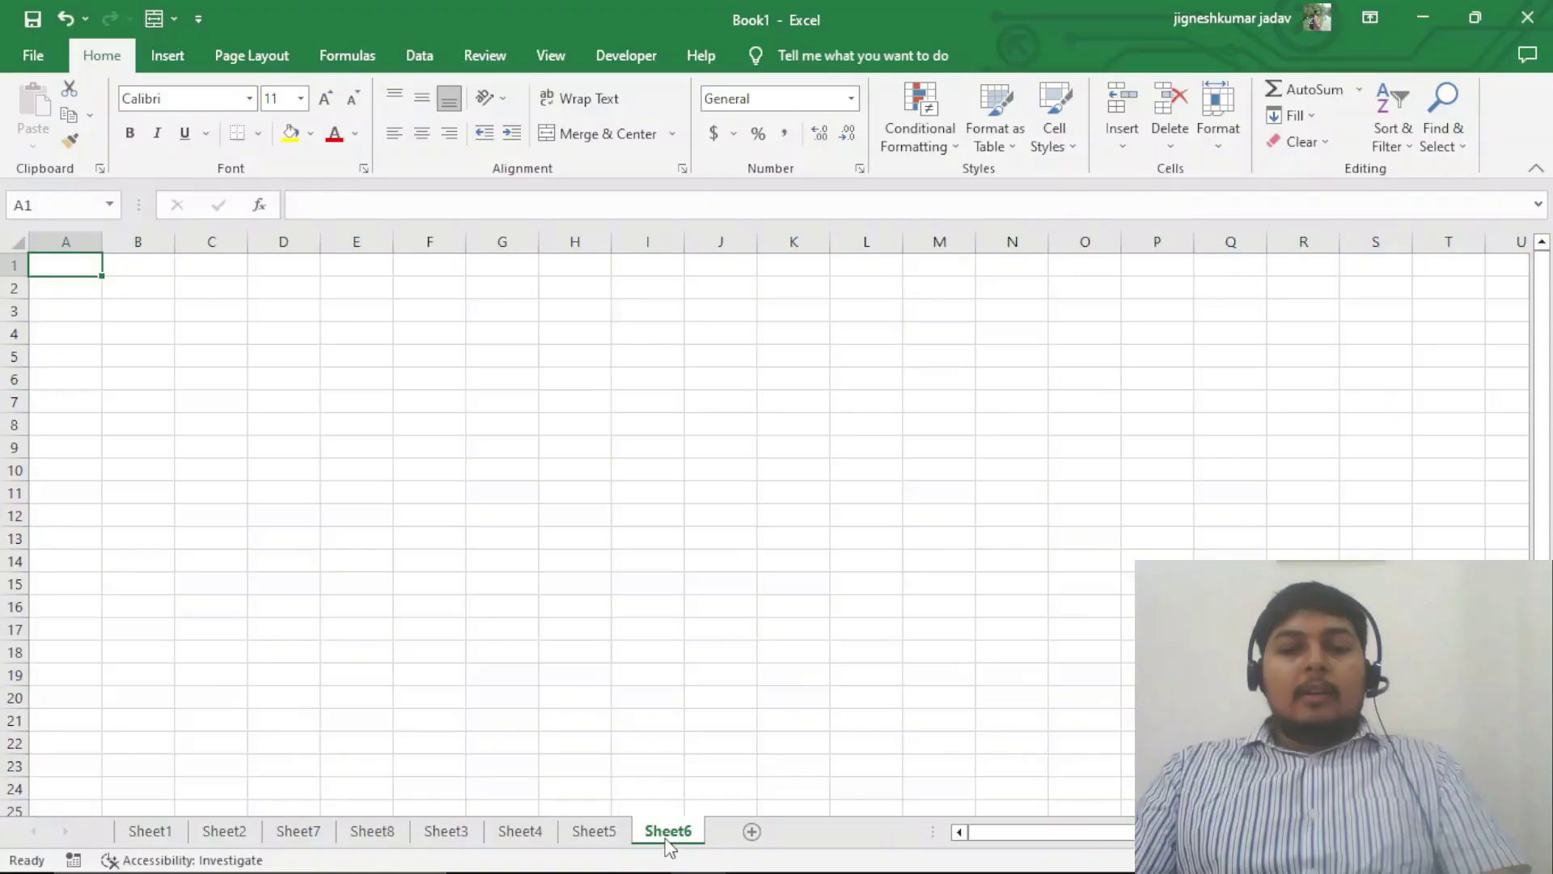
right_click(668, 833)
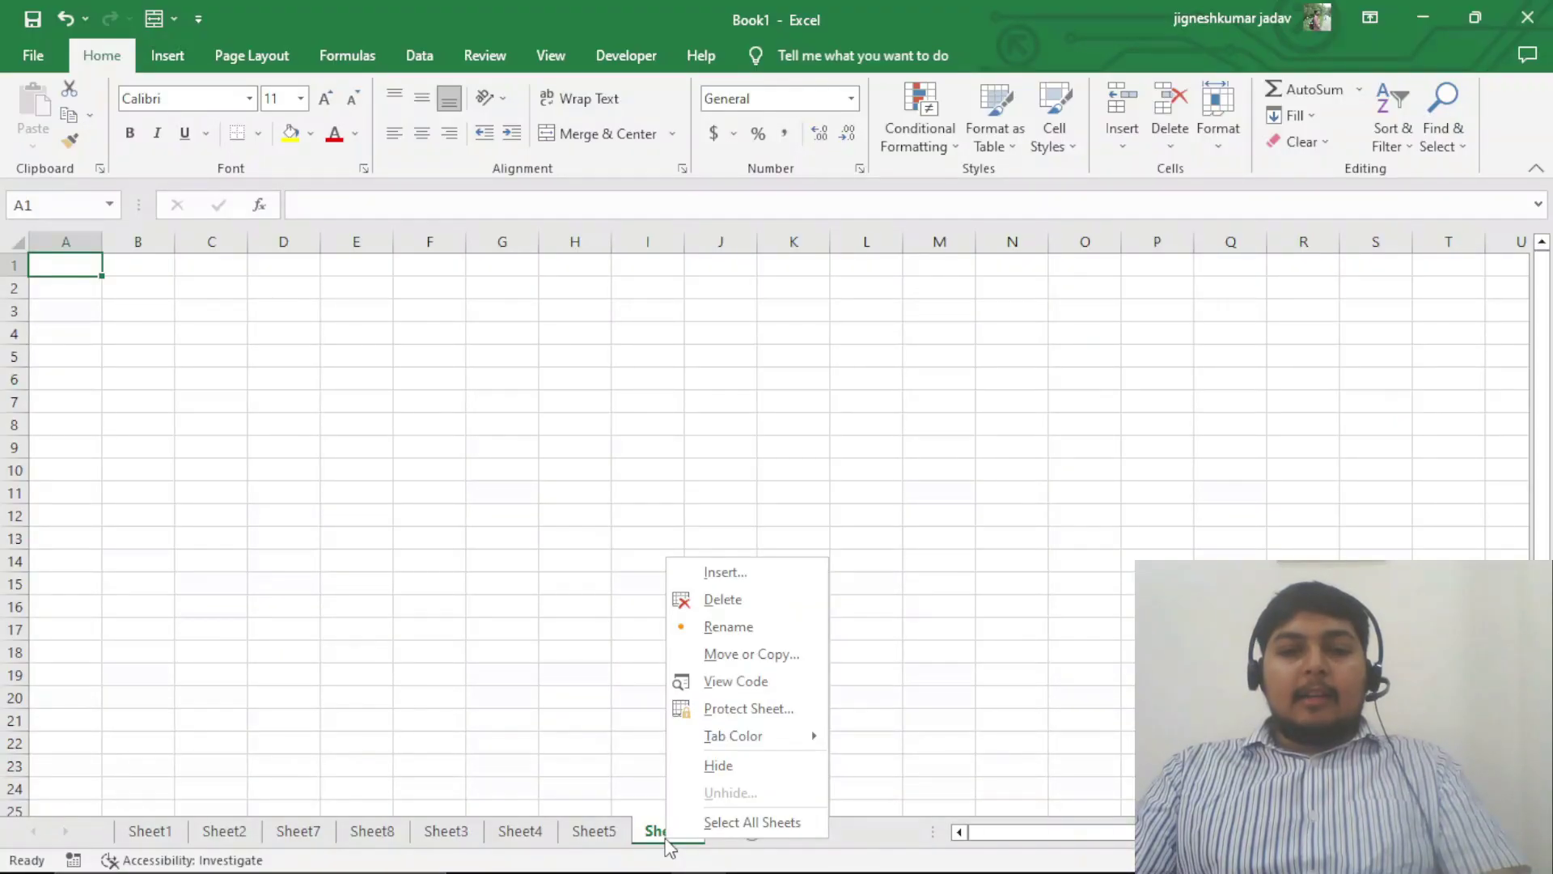
left_click(741, 600)
right_click(607, 835)
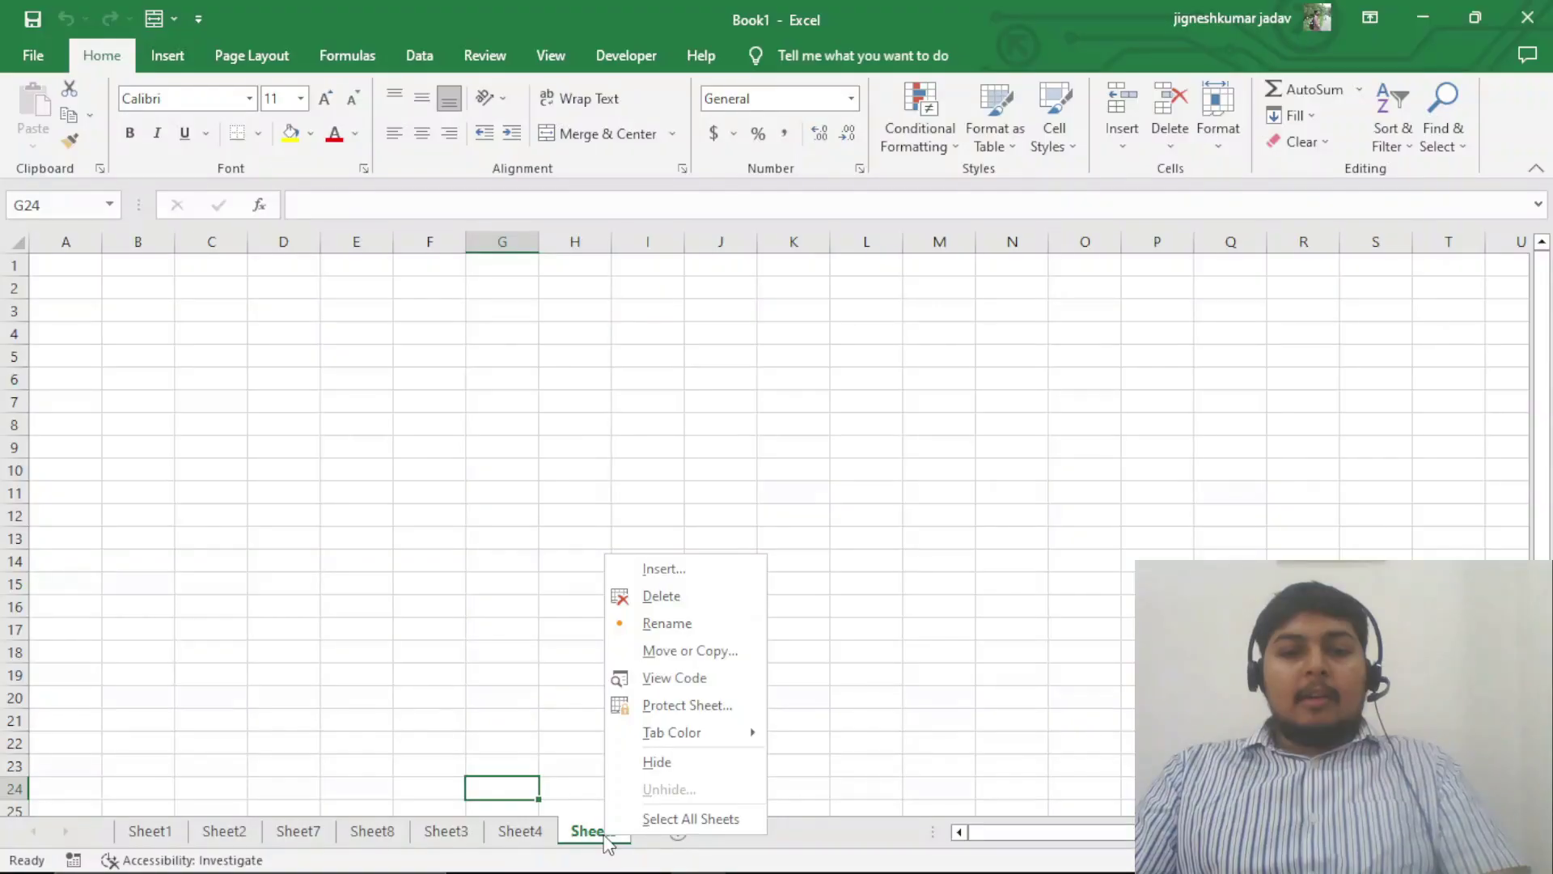
left_click(687, 597)
right_click(534, 841)
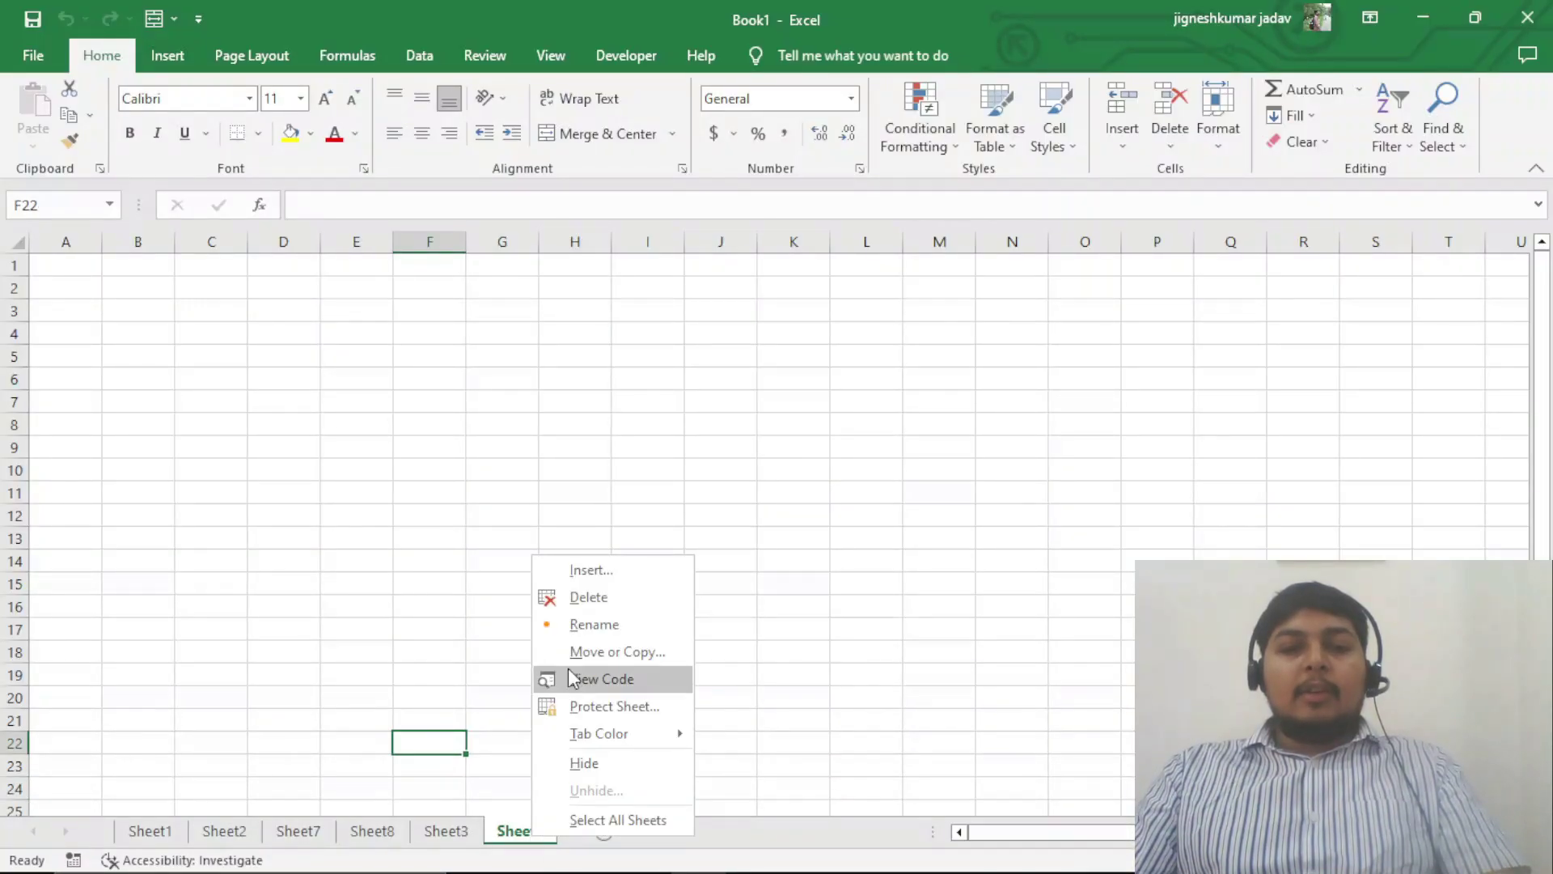
left_click(558, 596)
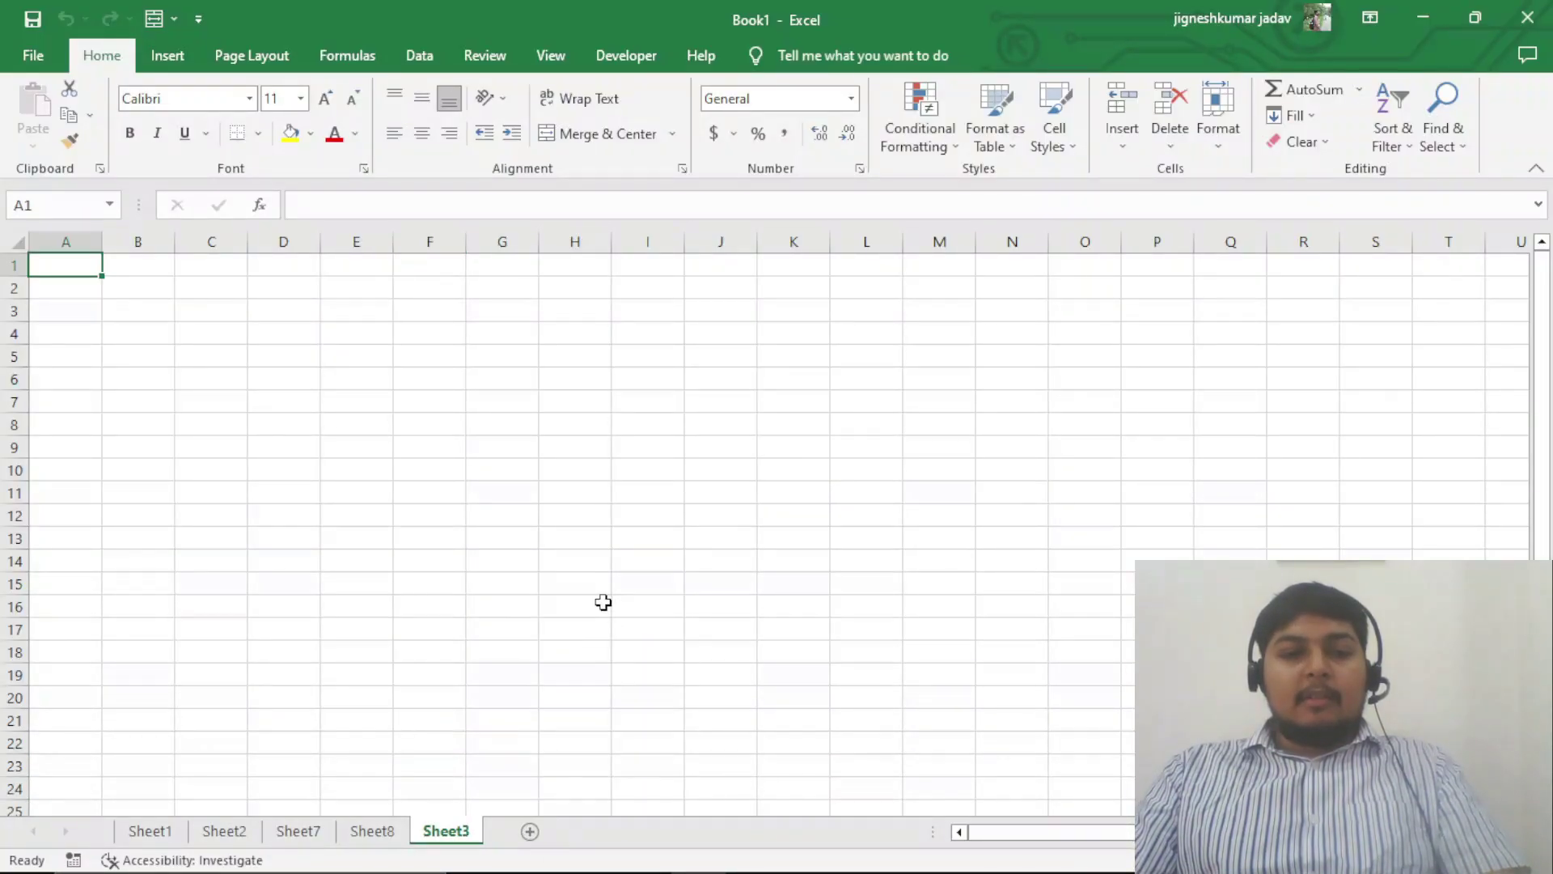
- Delete the worksheet Sheet7 and select cell B2 on Sheet8
left_click(301, 839)
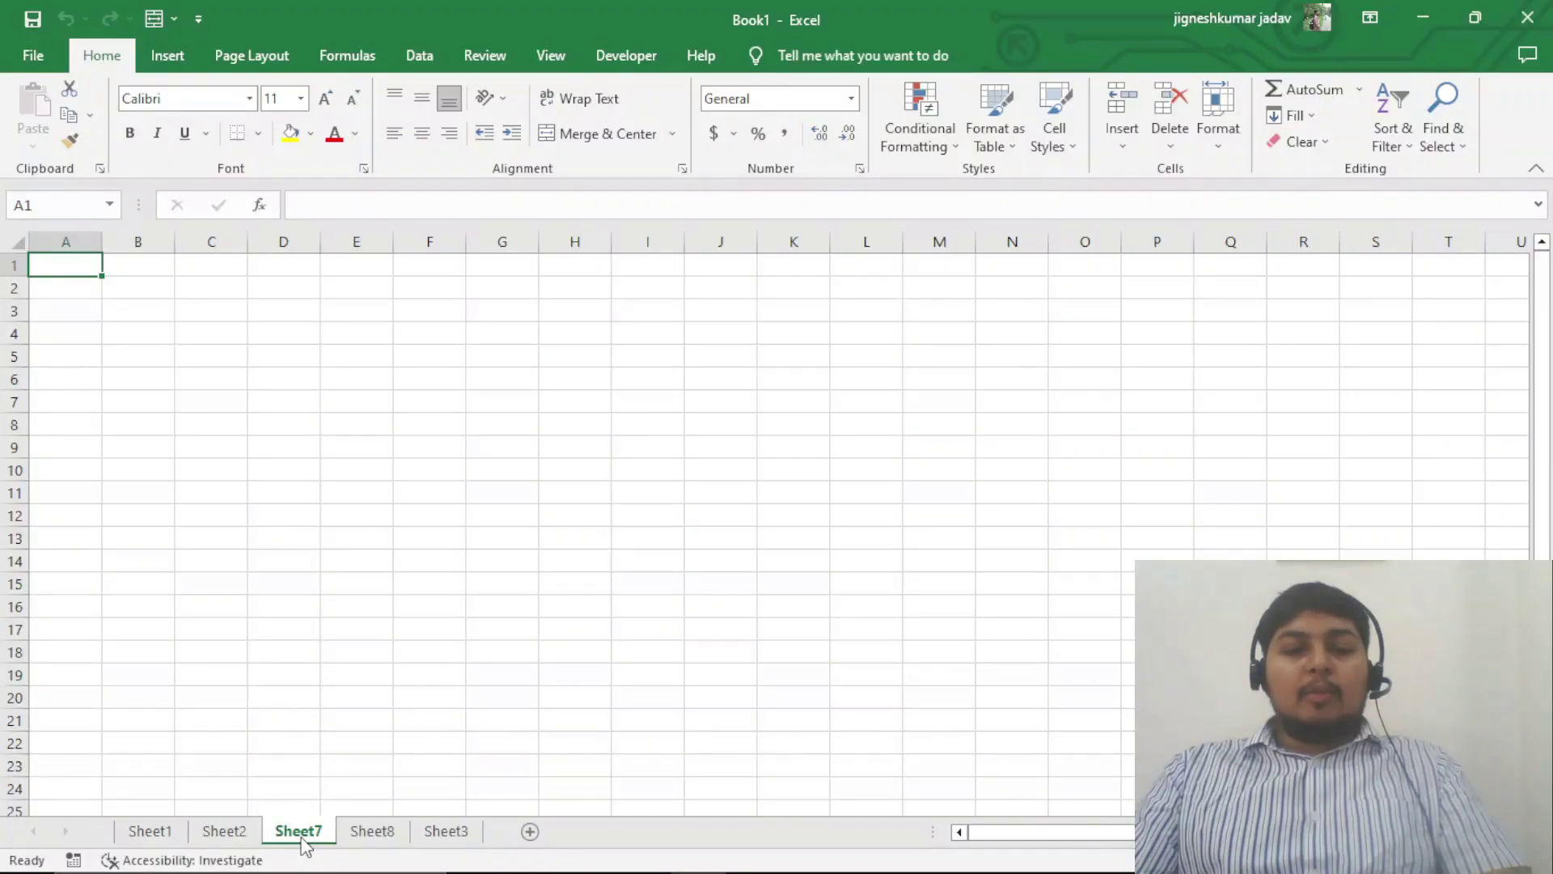
right_click(308, 831)
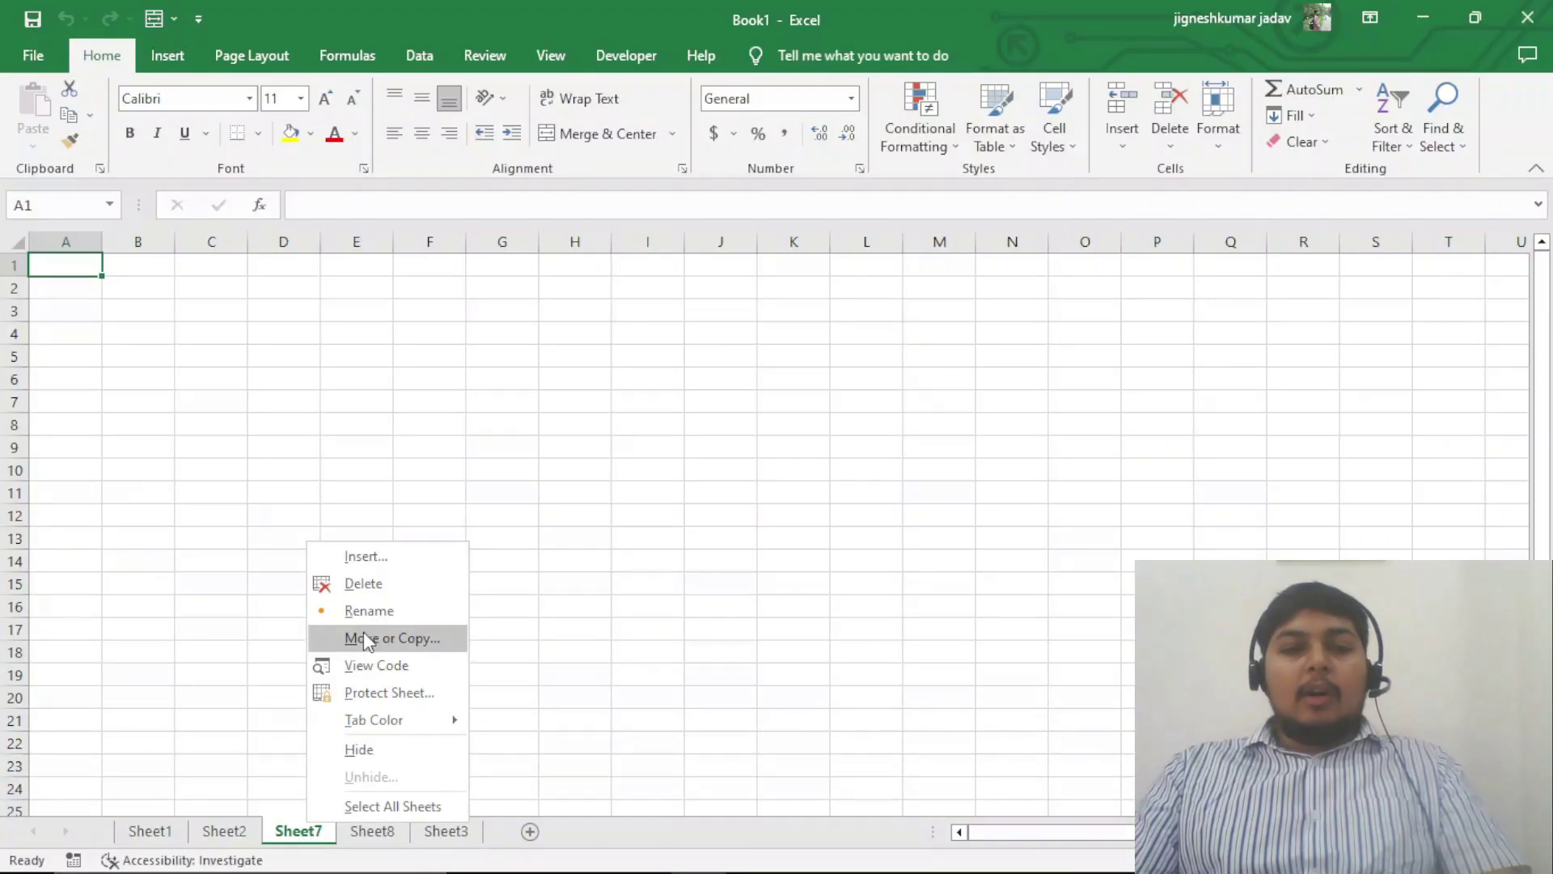
left_click(384, 575)
left_click(409, 489)
key("alt")
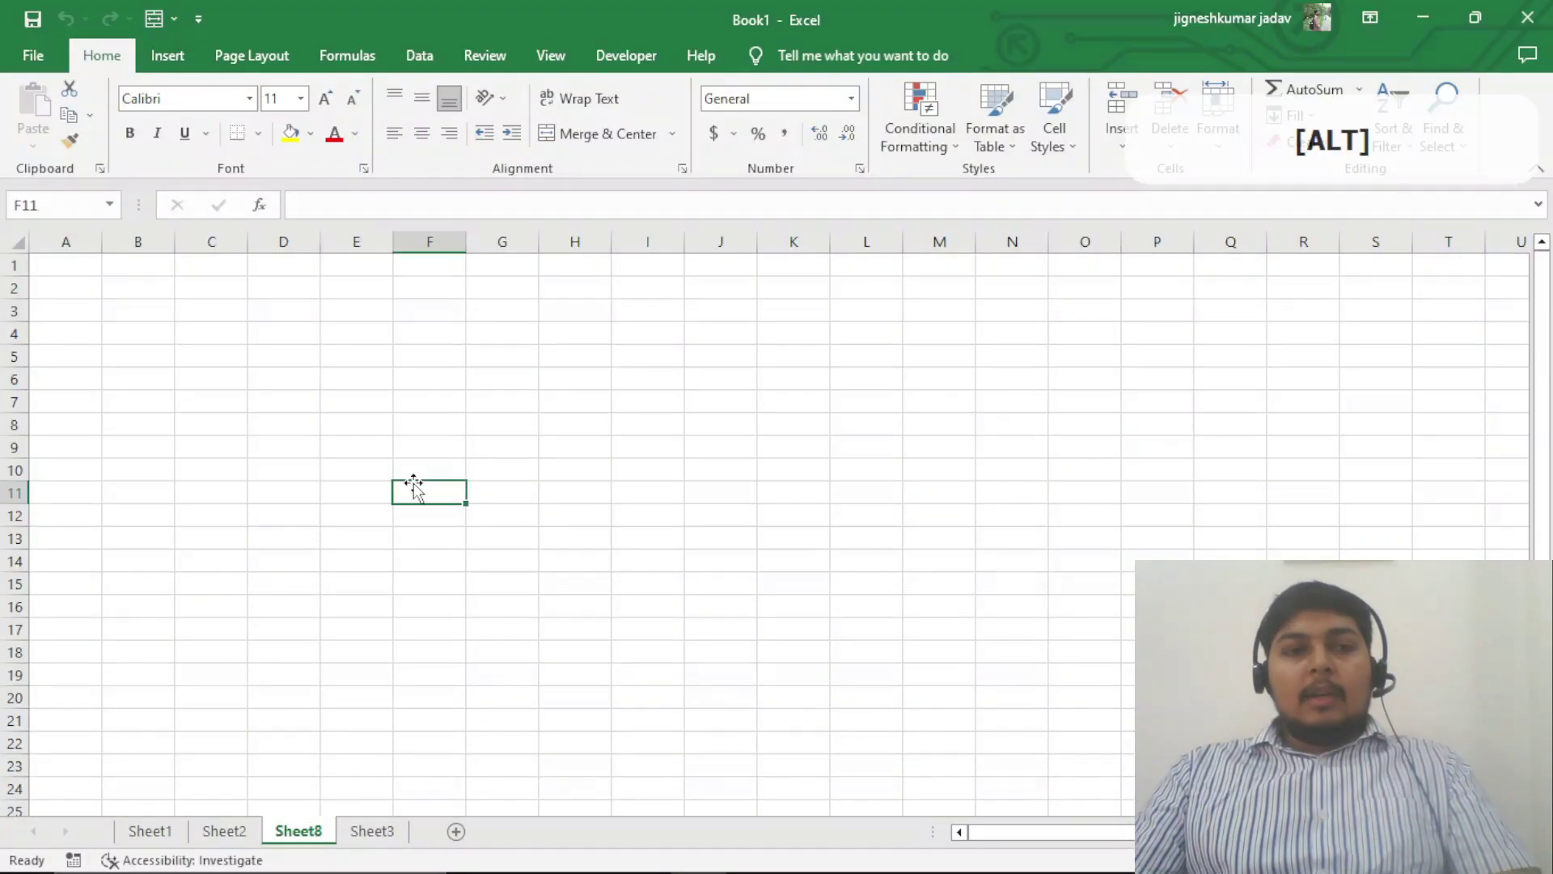
left_click(208, 420)
left_click(105, 287)
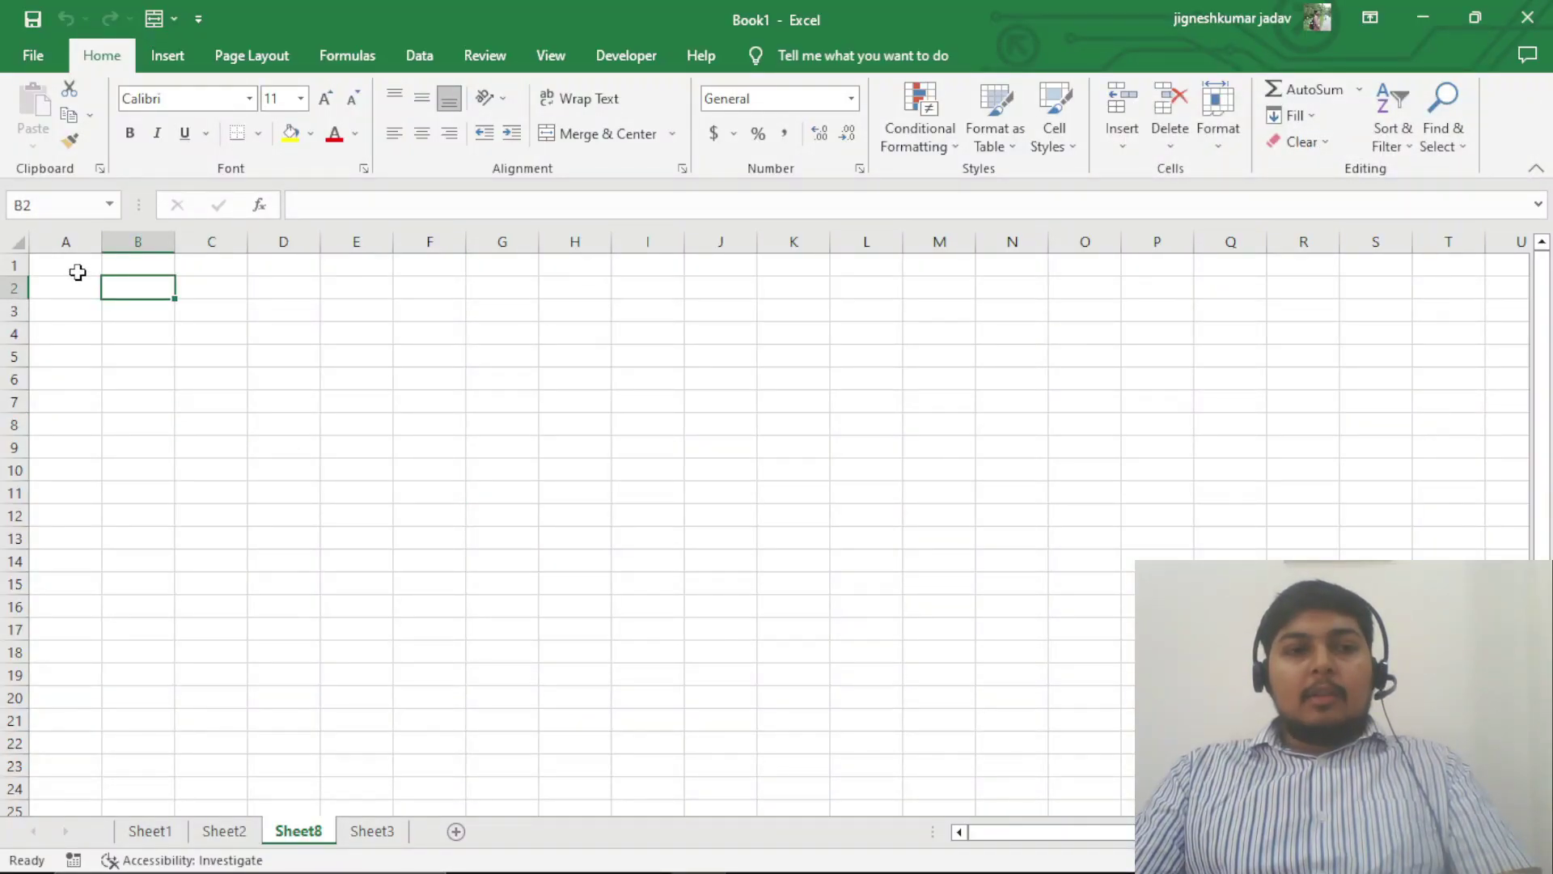
- Select individual cells at scattered positions across Sheet8 to examine how the worksheet grid is divided into cells
left_click(81, 400)
left_click(323, 403)
left_click(496, 404)
left_click(462, 542)
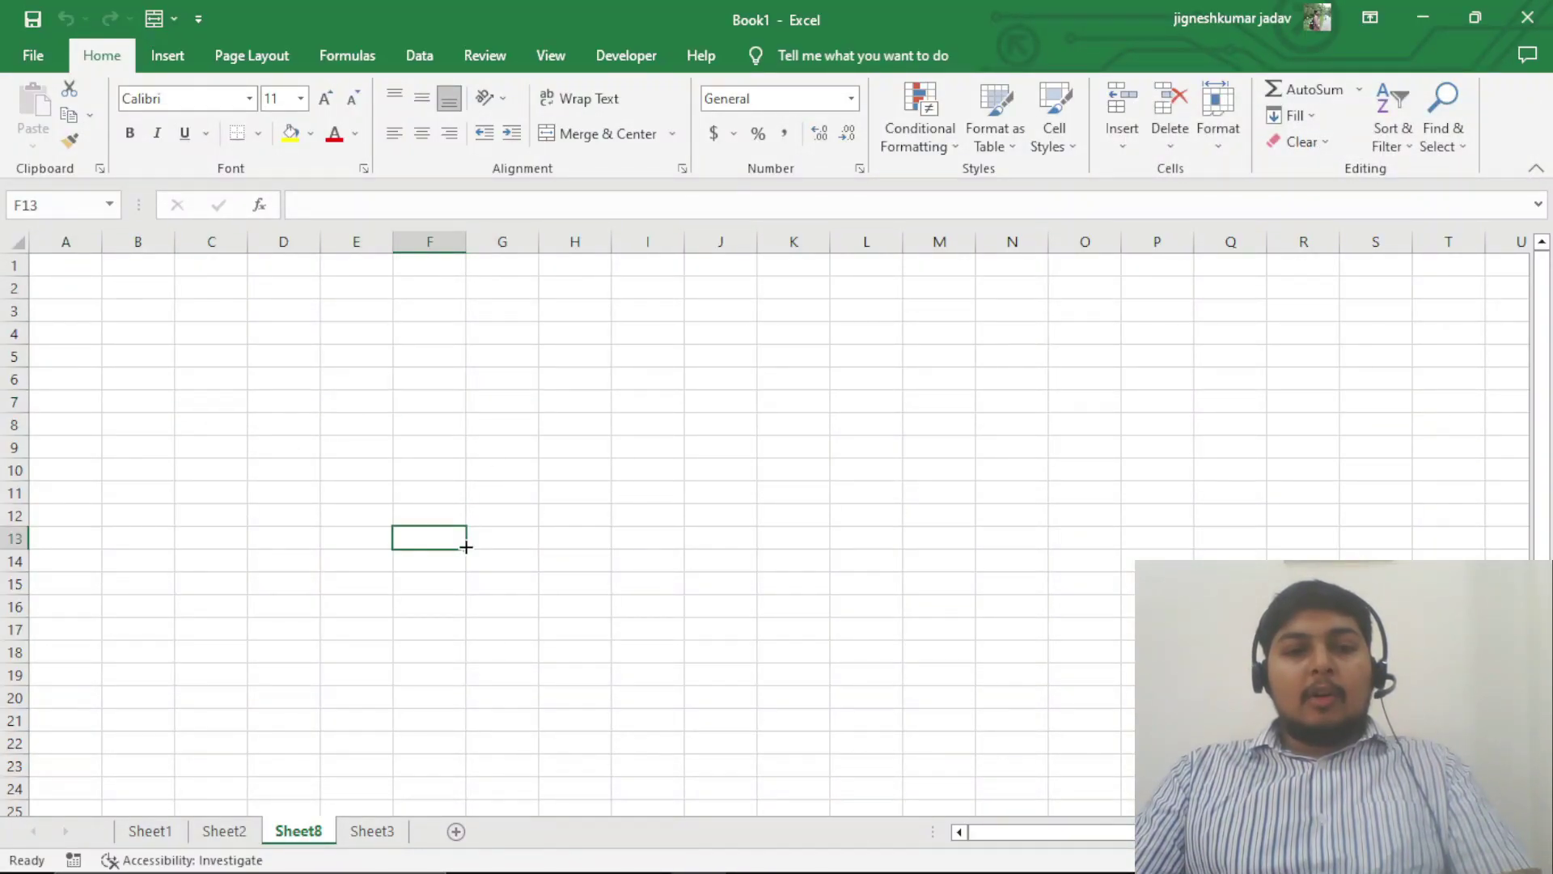
left_click(232, 517)
left_click(218, 400)
left_click(618, 423)
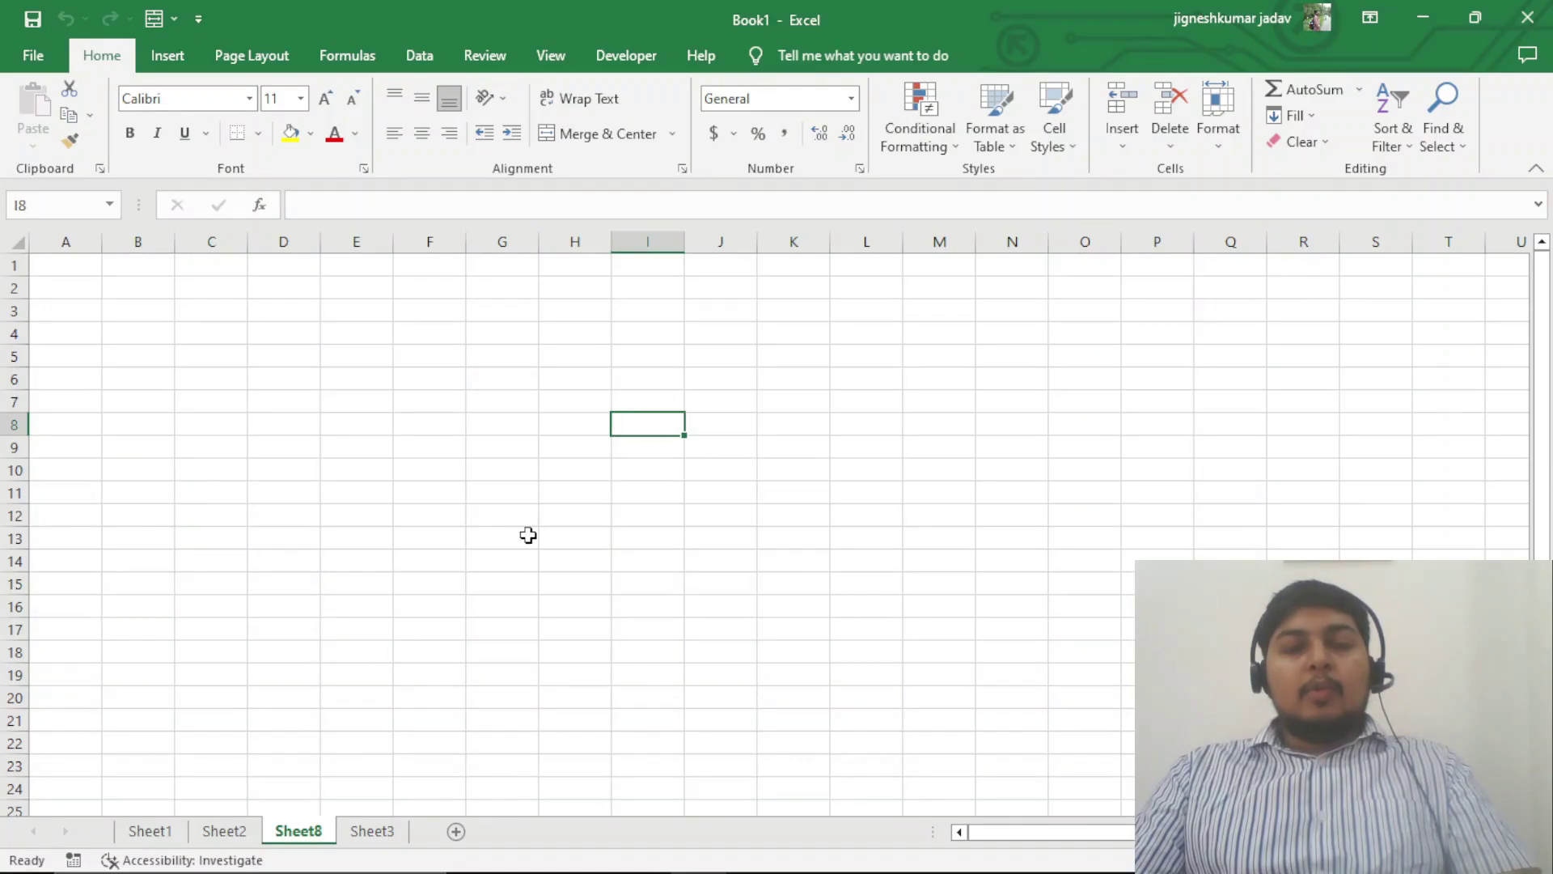
left_click(528, 534)
left_click(713, 541)
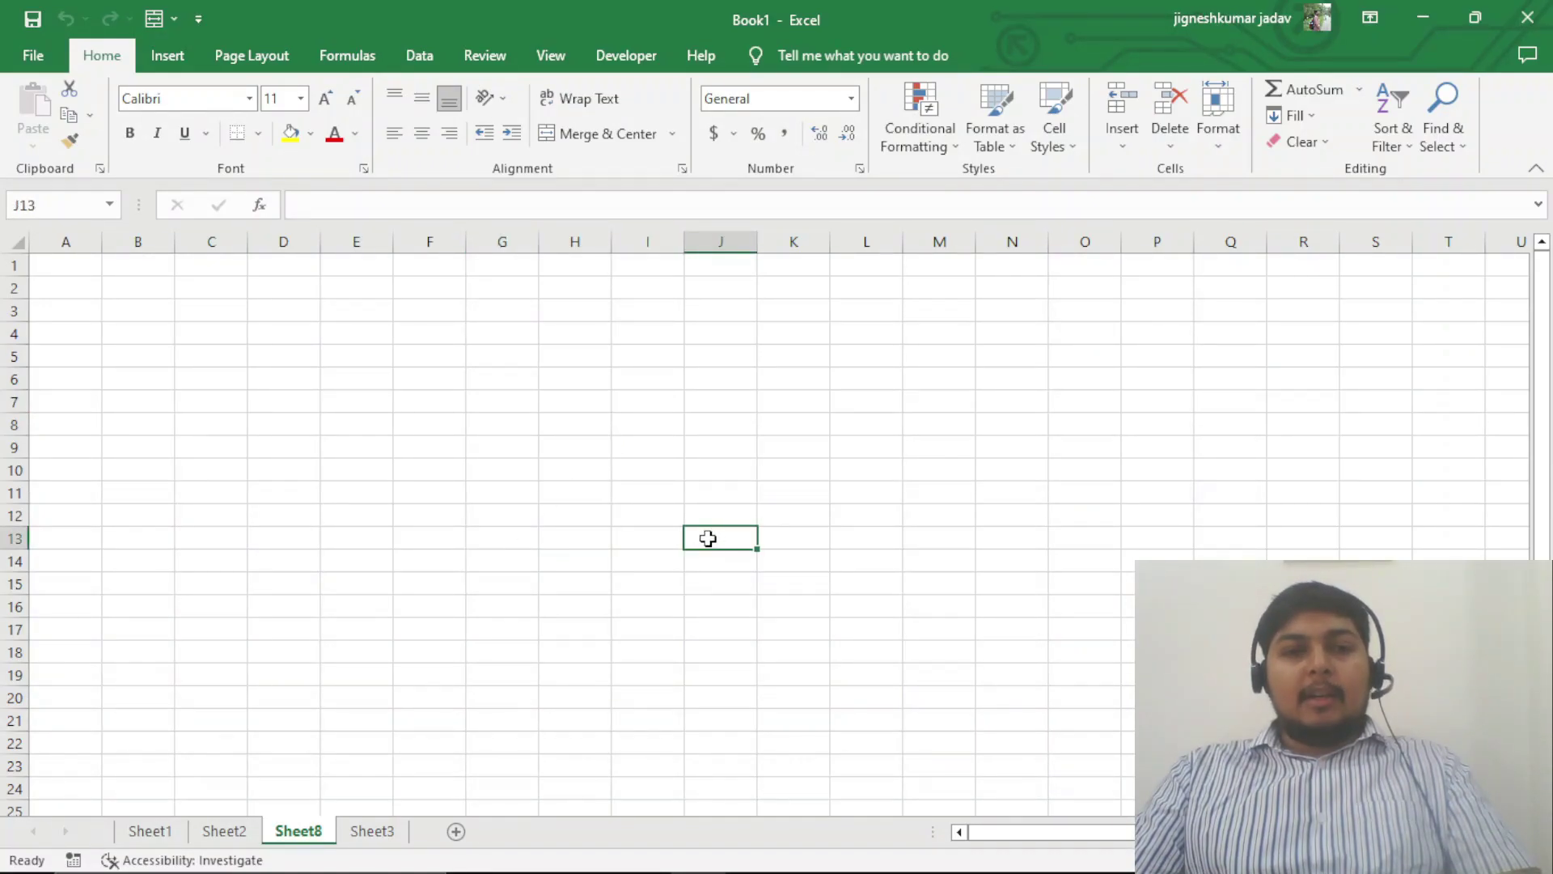
left_click(65, 402)
left_click(186, 360)
left_click(205, 293)
left_click(440, 331)
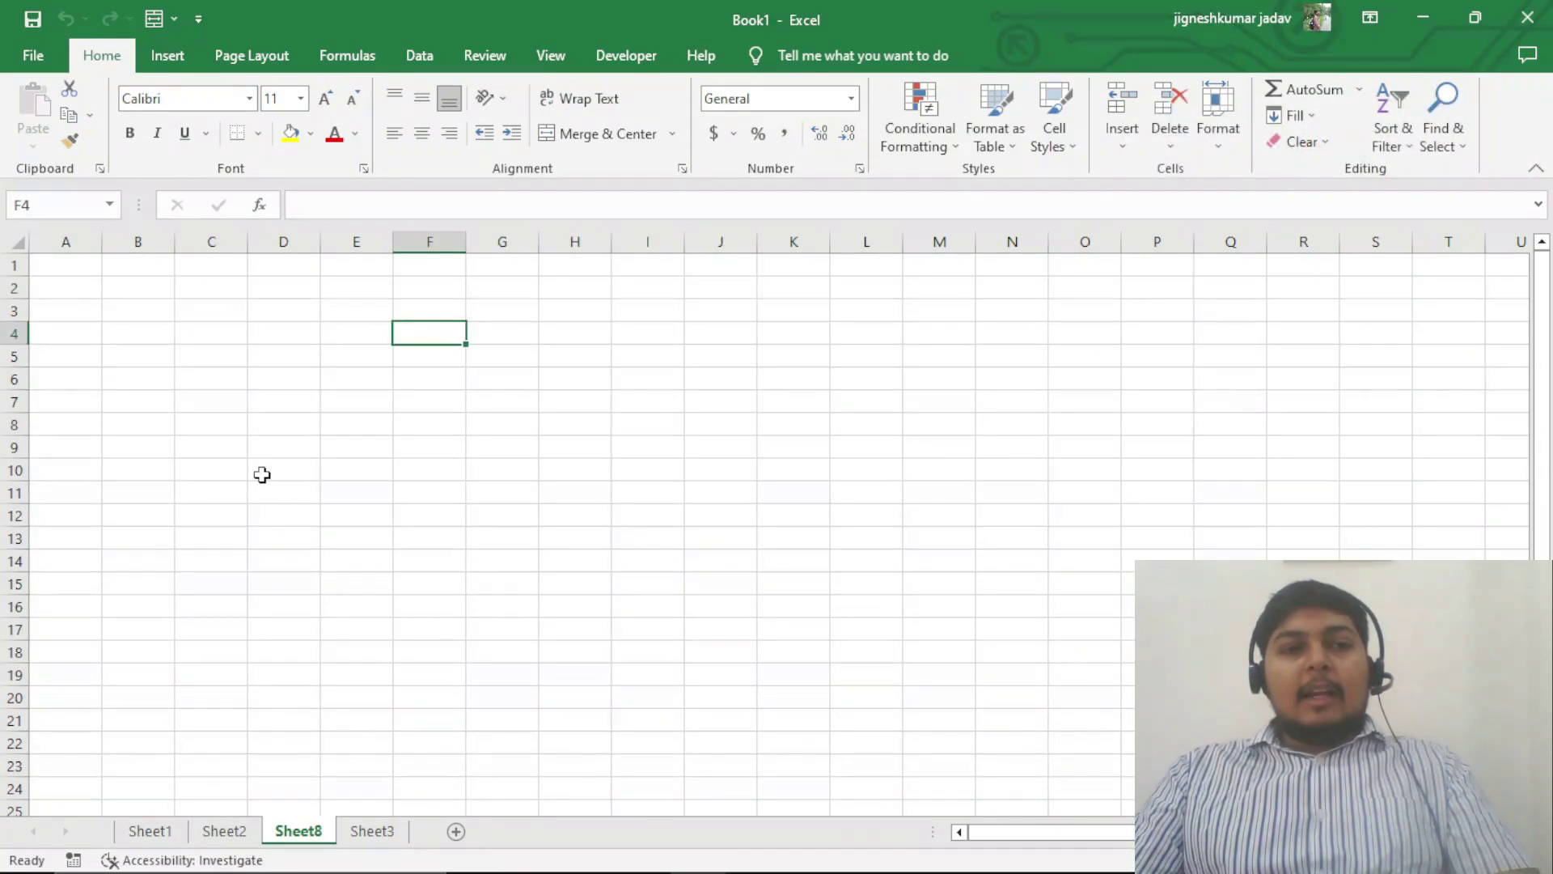
left_click(262, 475)
left_click(548, 535)
left_click(76, 398)
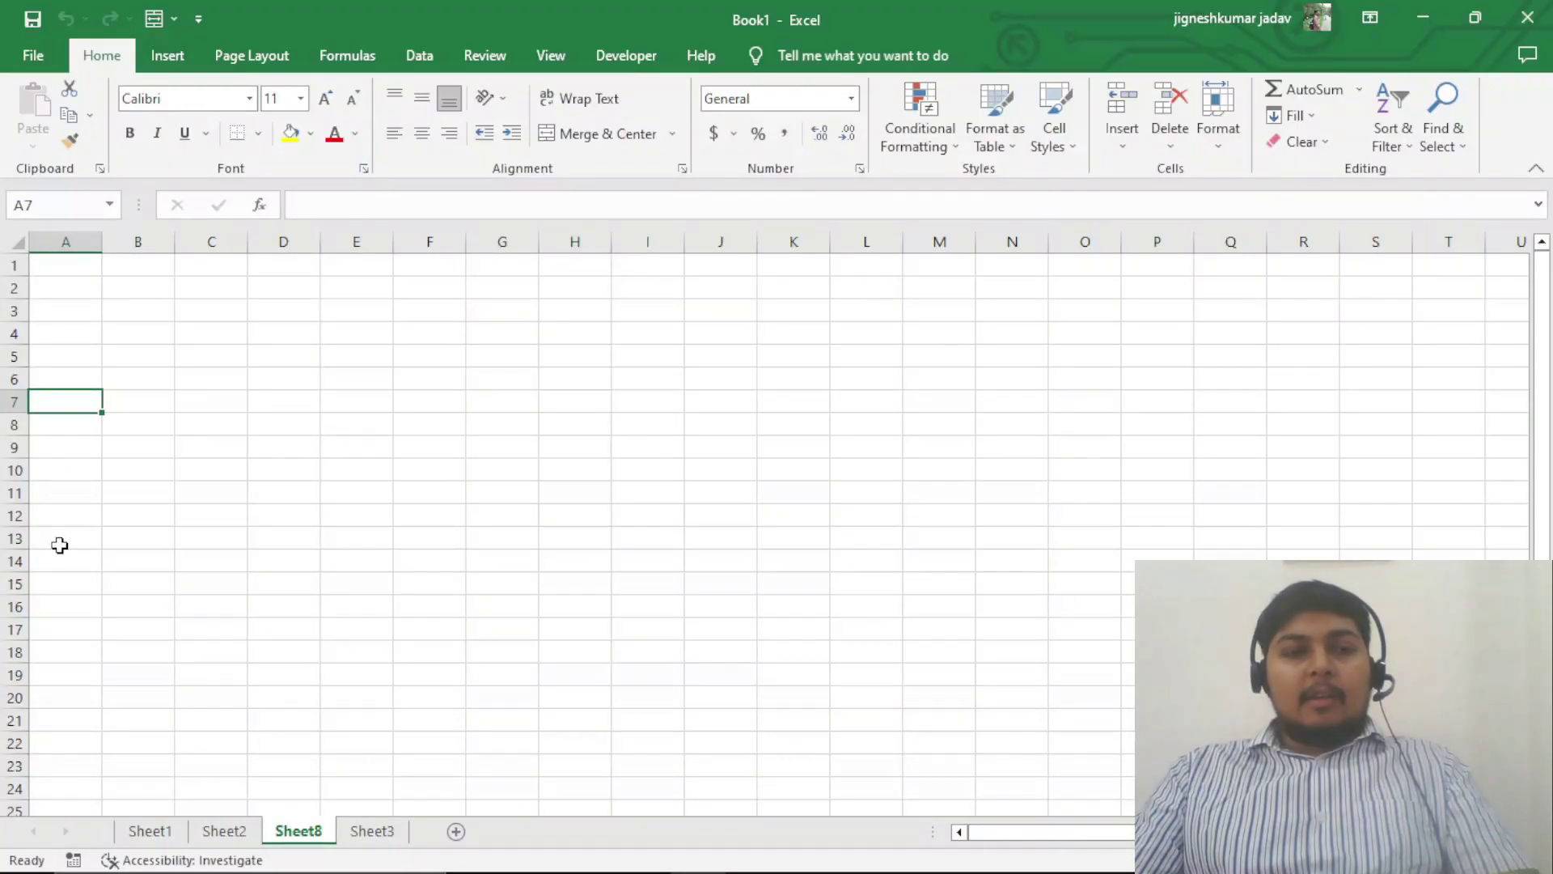
left_click(478, 370)
left_click(372, 453)
left_click(136, 312)
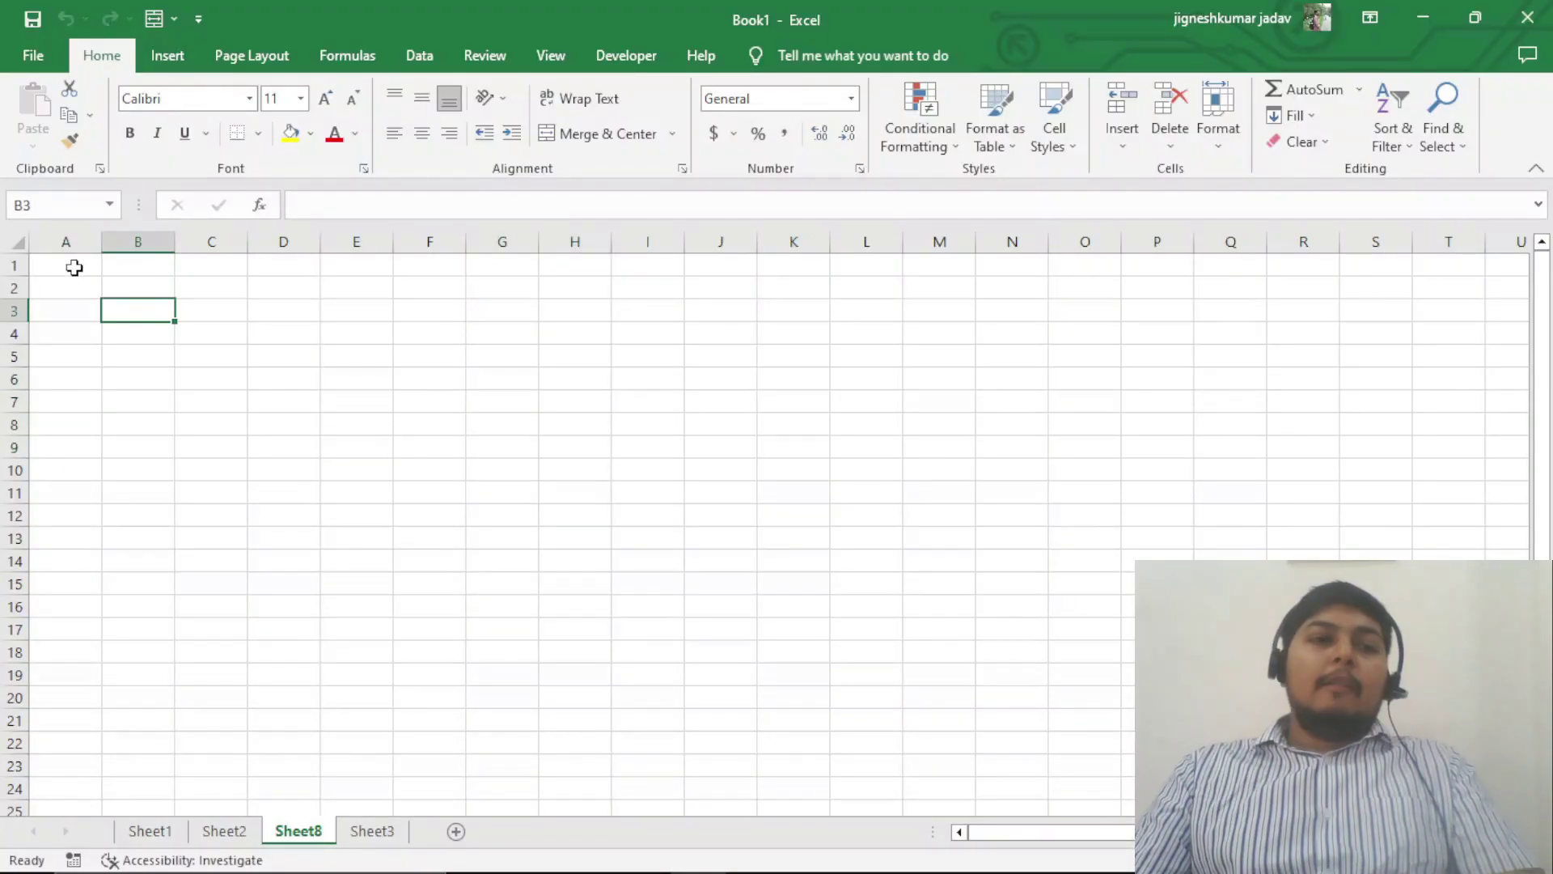
- Select cell A1, the whole of column A and the whole of row 1 to relate the cell to its address
left_click(73, 266)
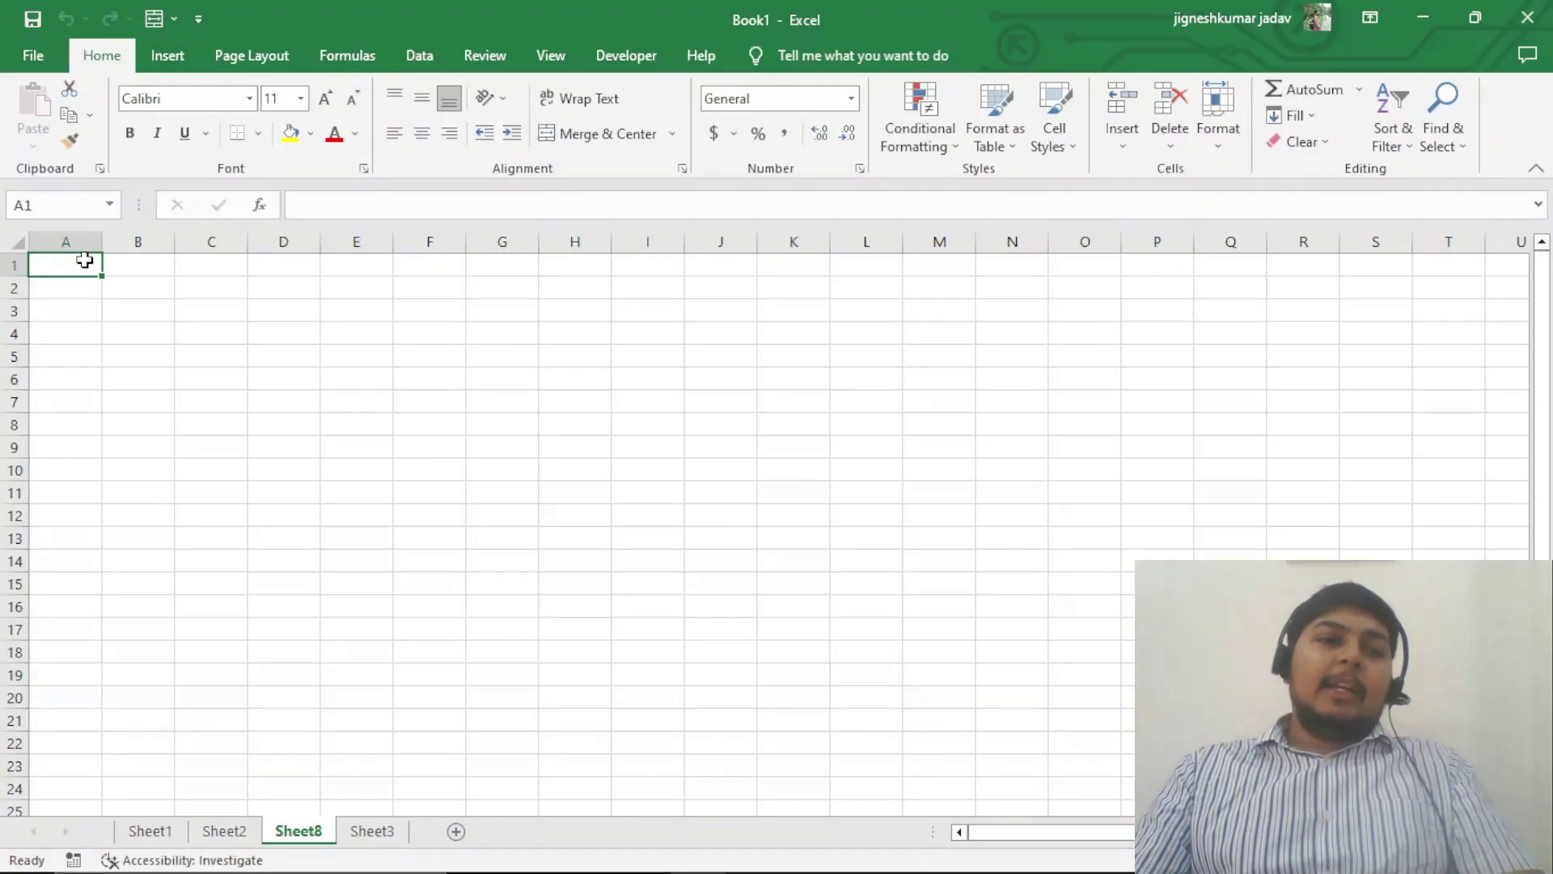
left_click(60, 241)
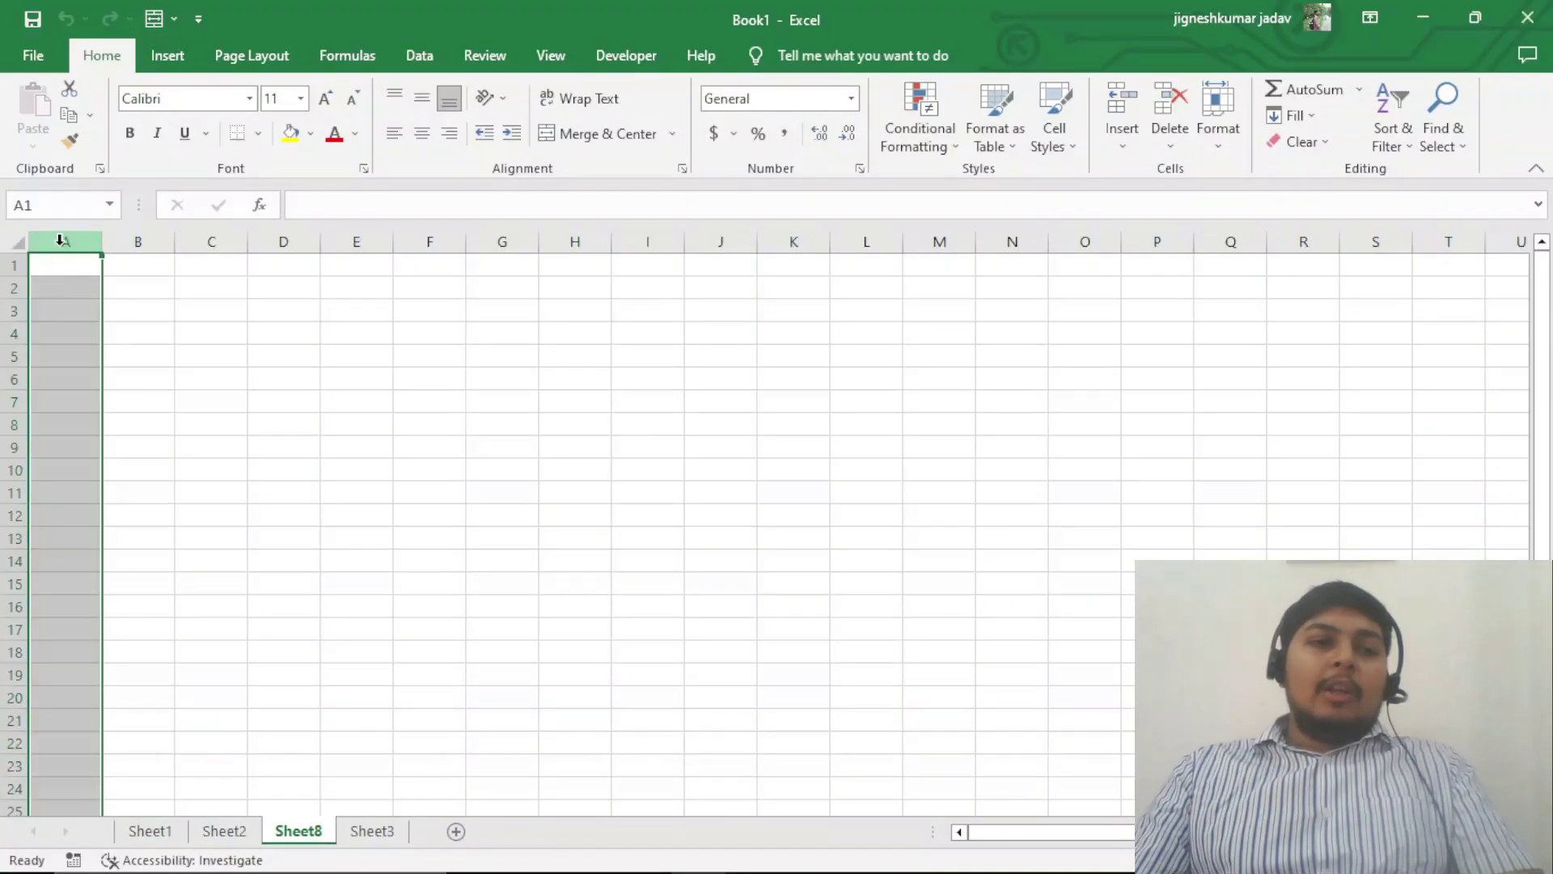
left_click(8, 265)
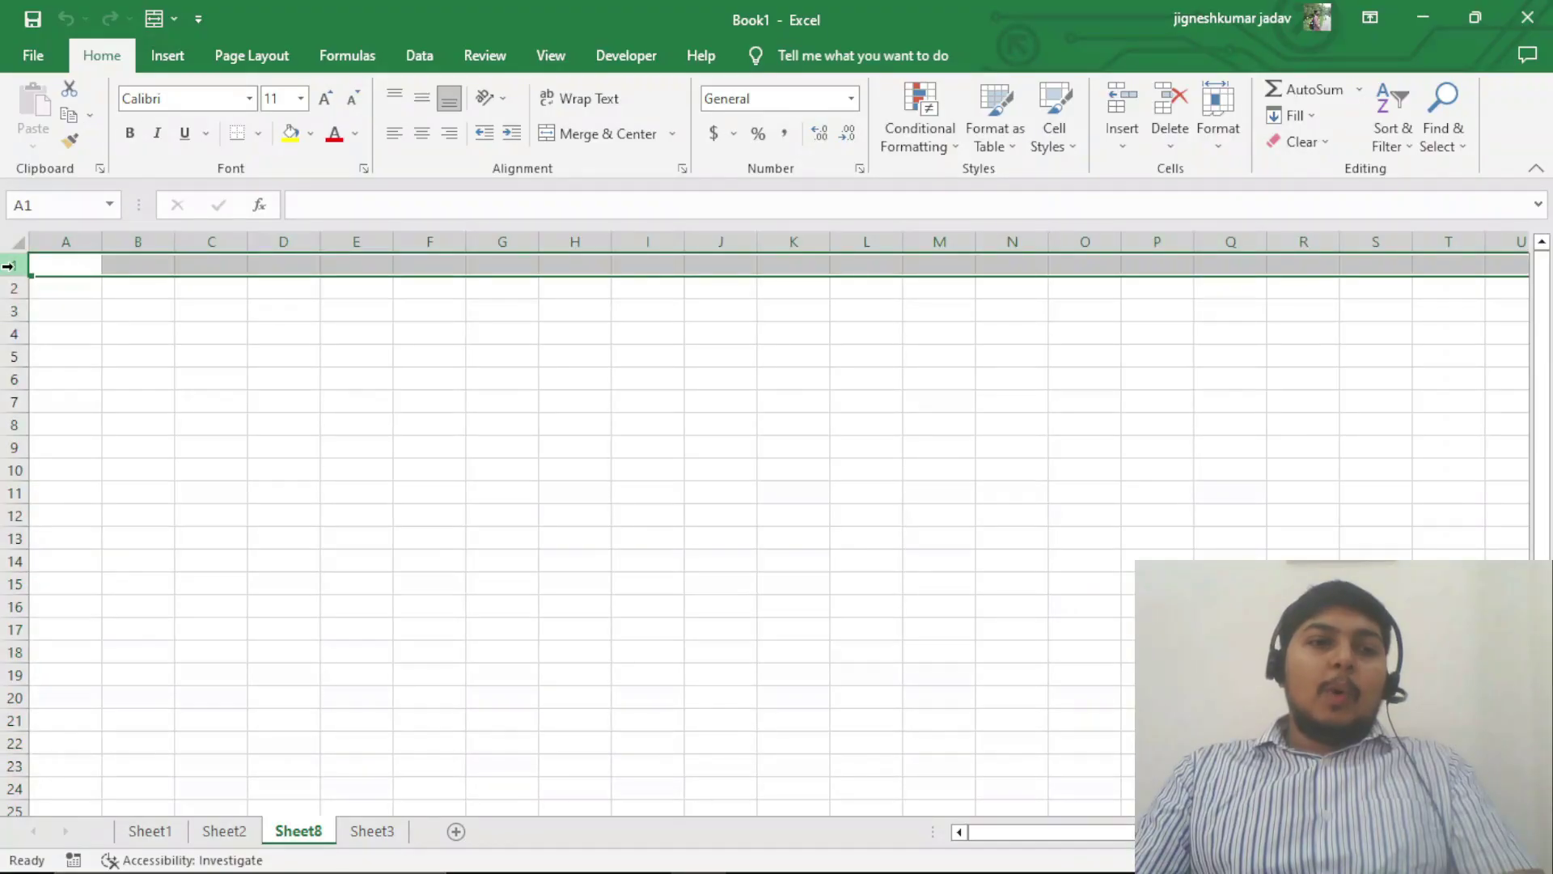
left_click(67, 266)
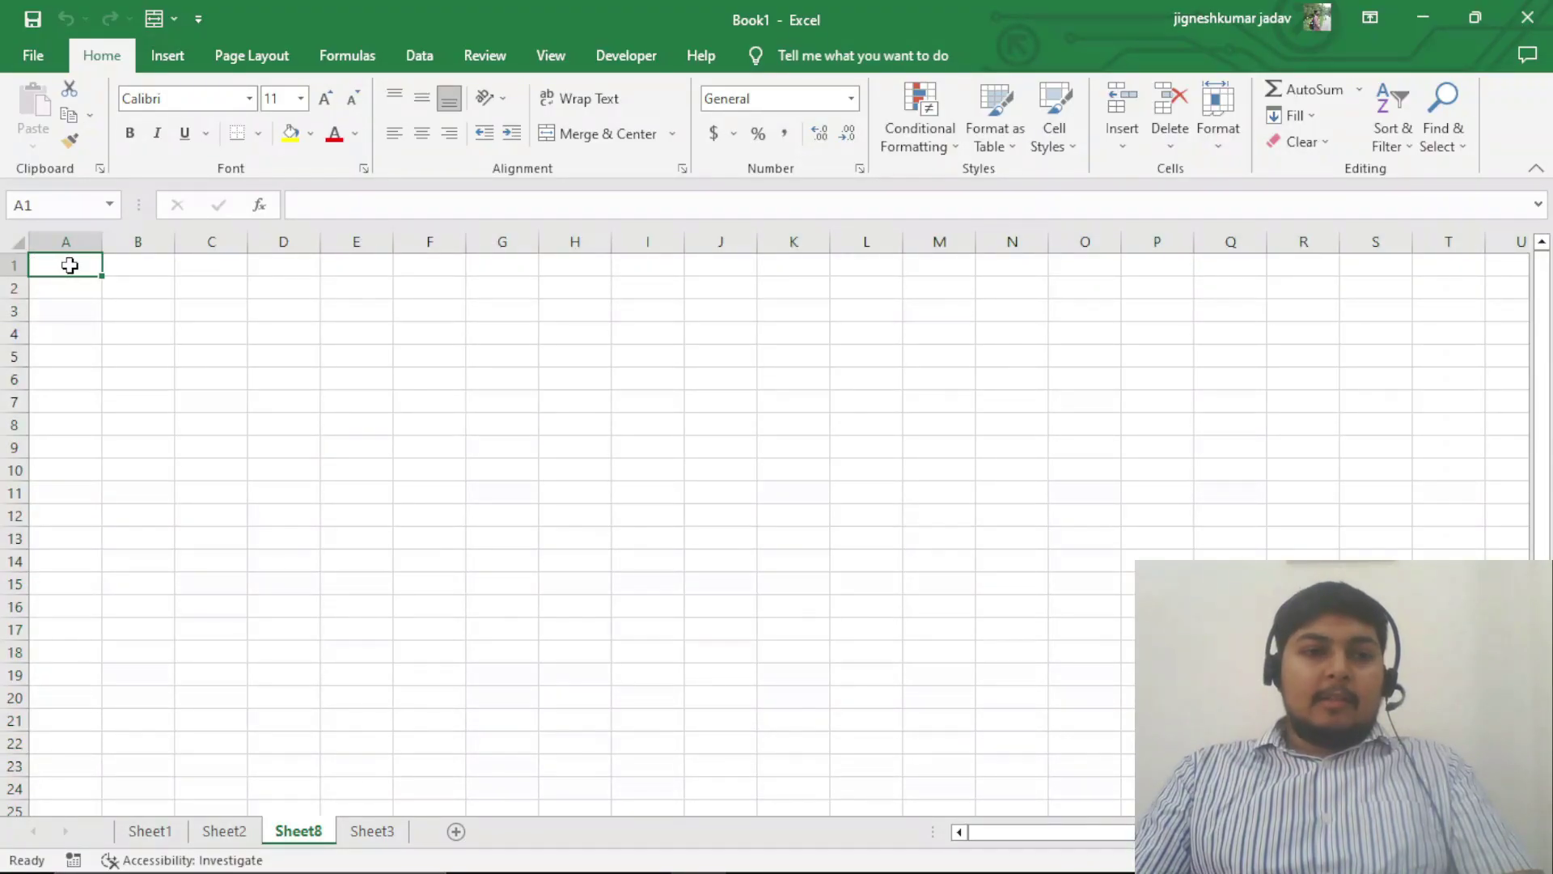
- Select cell C3, all of column C and all of row 3 to relate the cell's address to its column and row
left_click(206, 315)
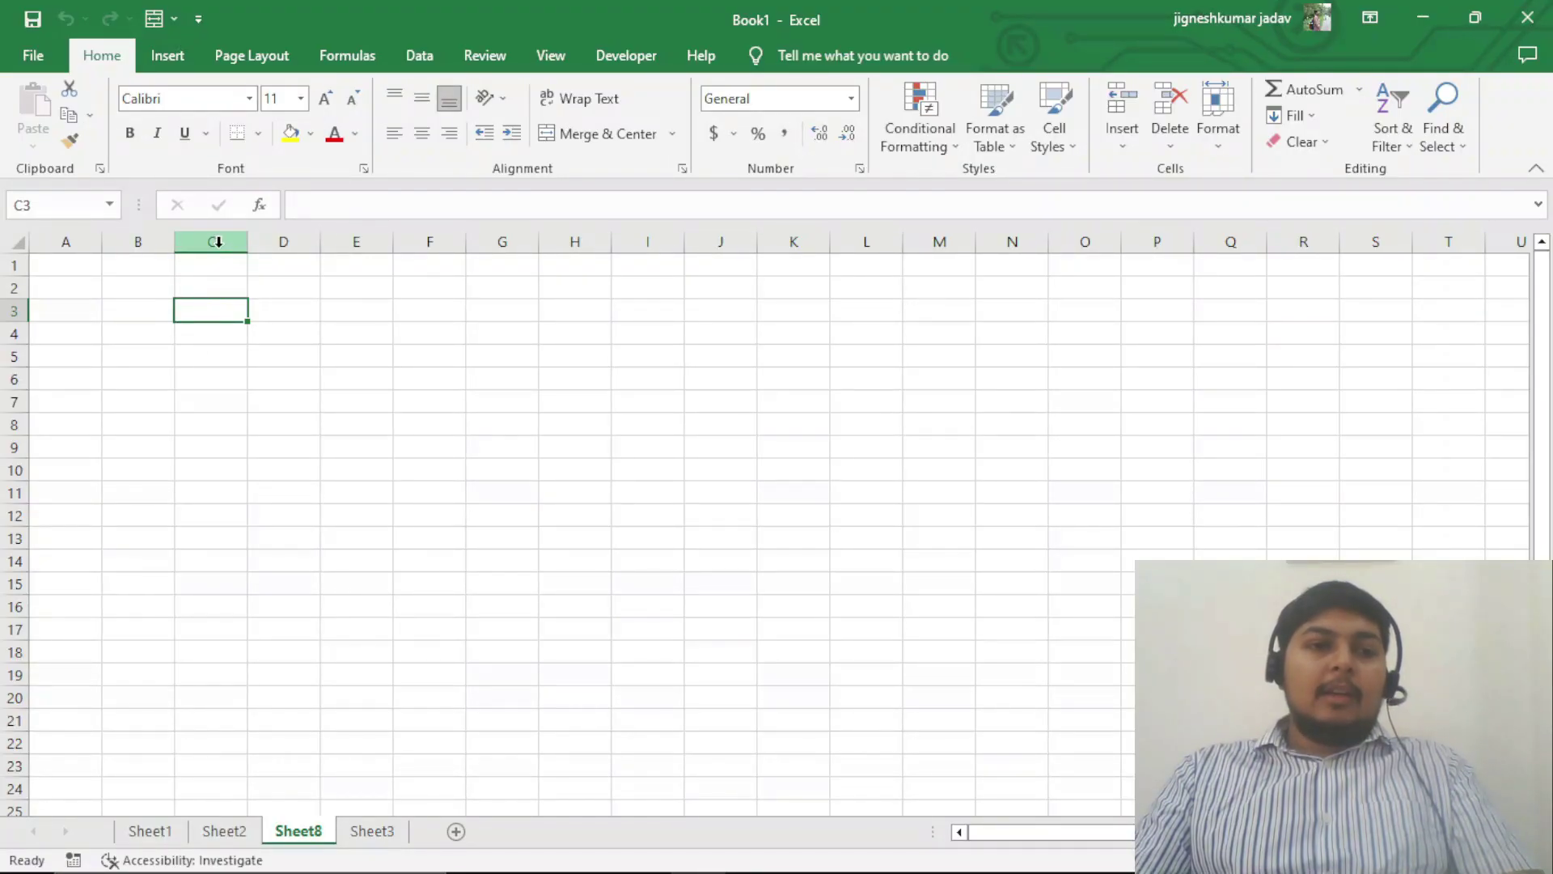
left_click(217, 241)
left_click(209, 313)
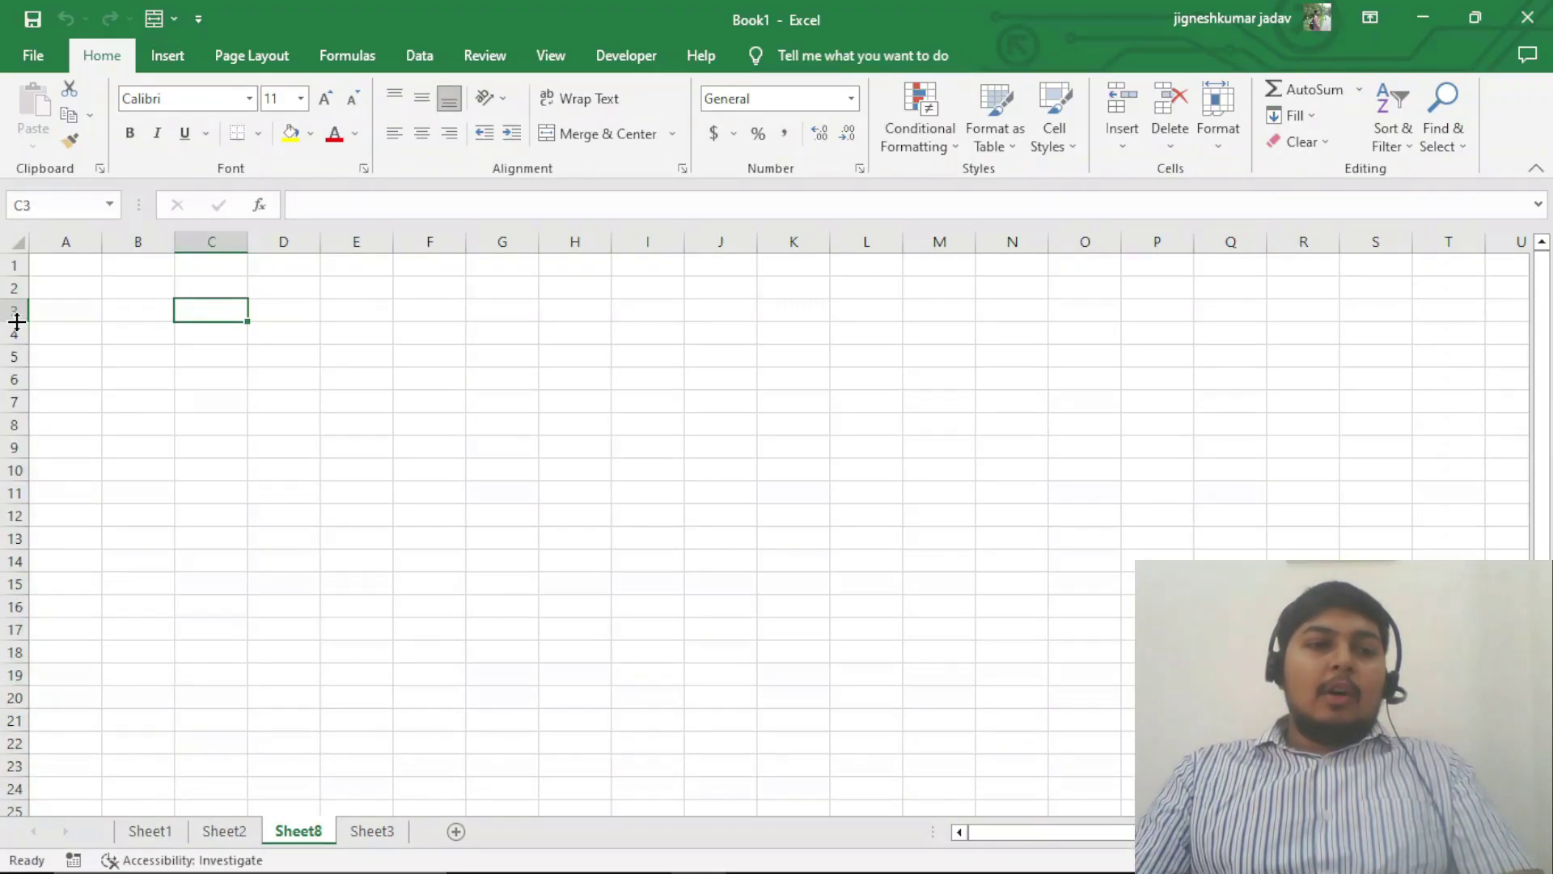
left_click(15, 310)
key("alt")
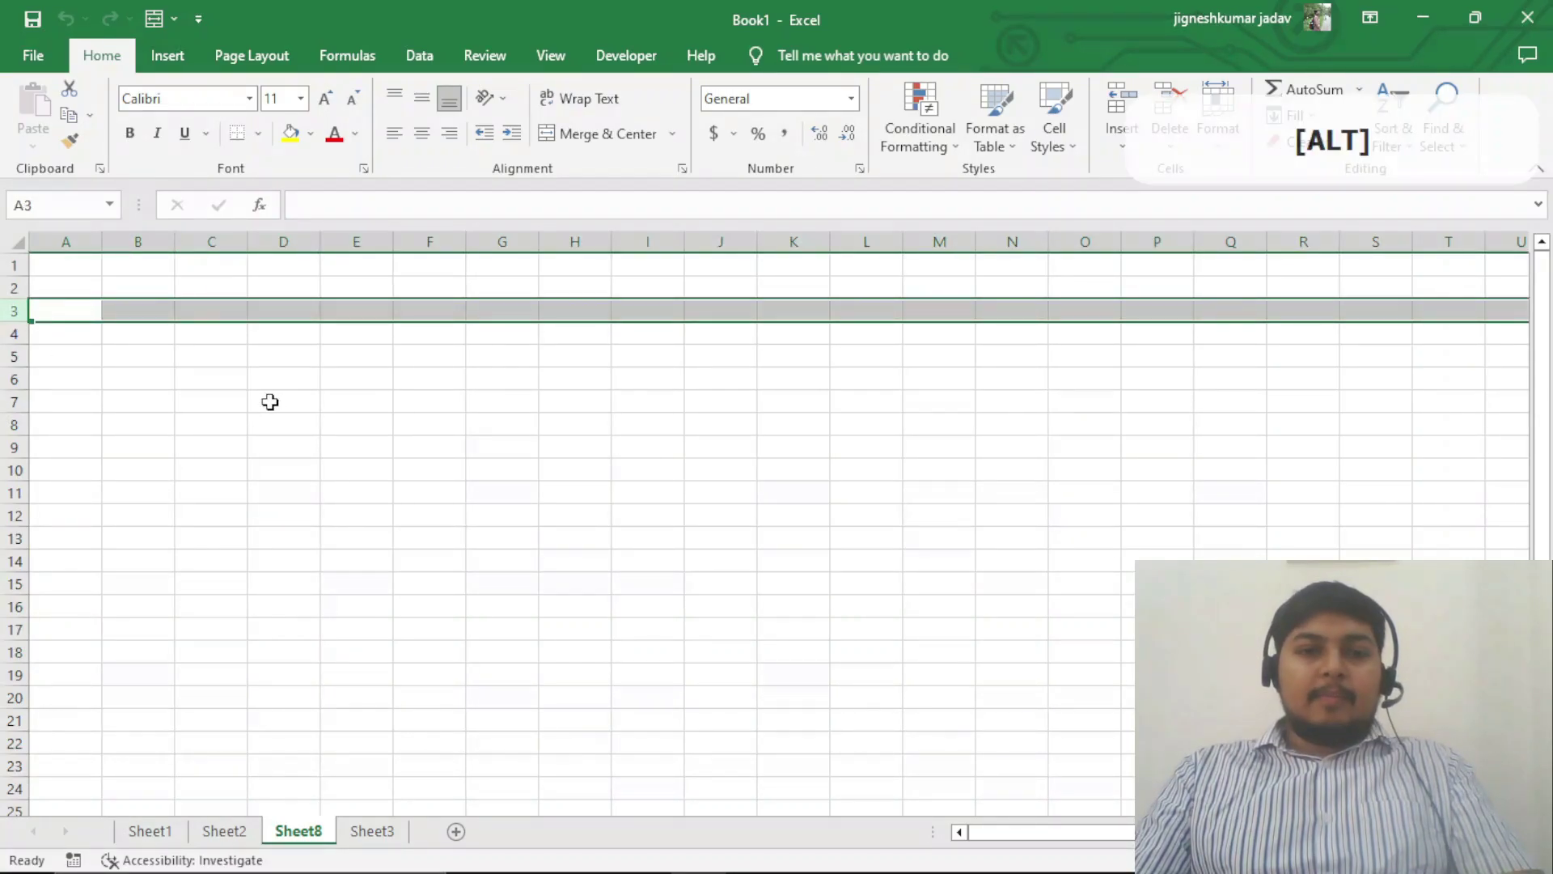
left_click(170, 444)
left_click(246, 305)
left_click(405, 404)
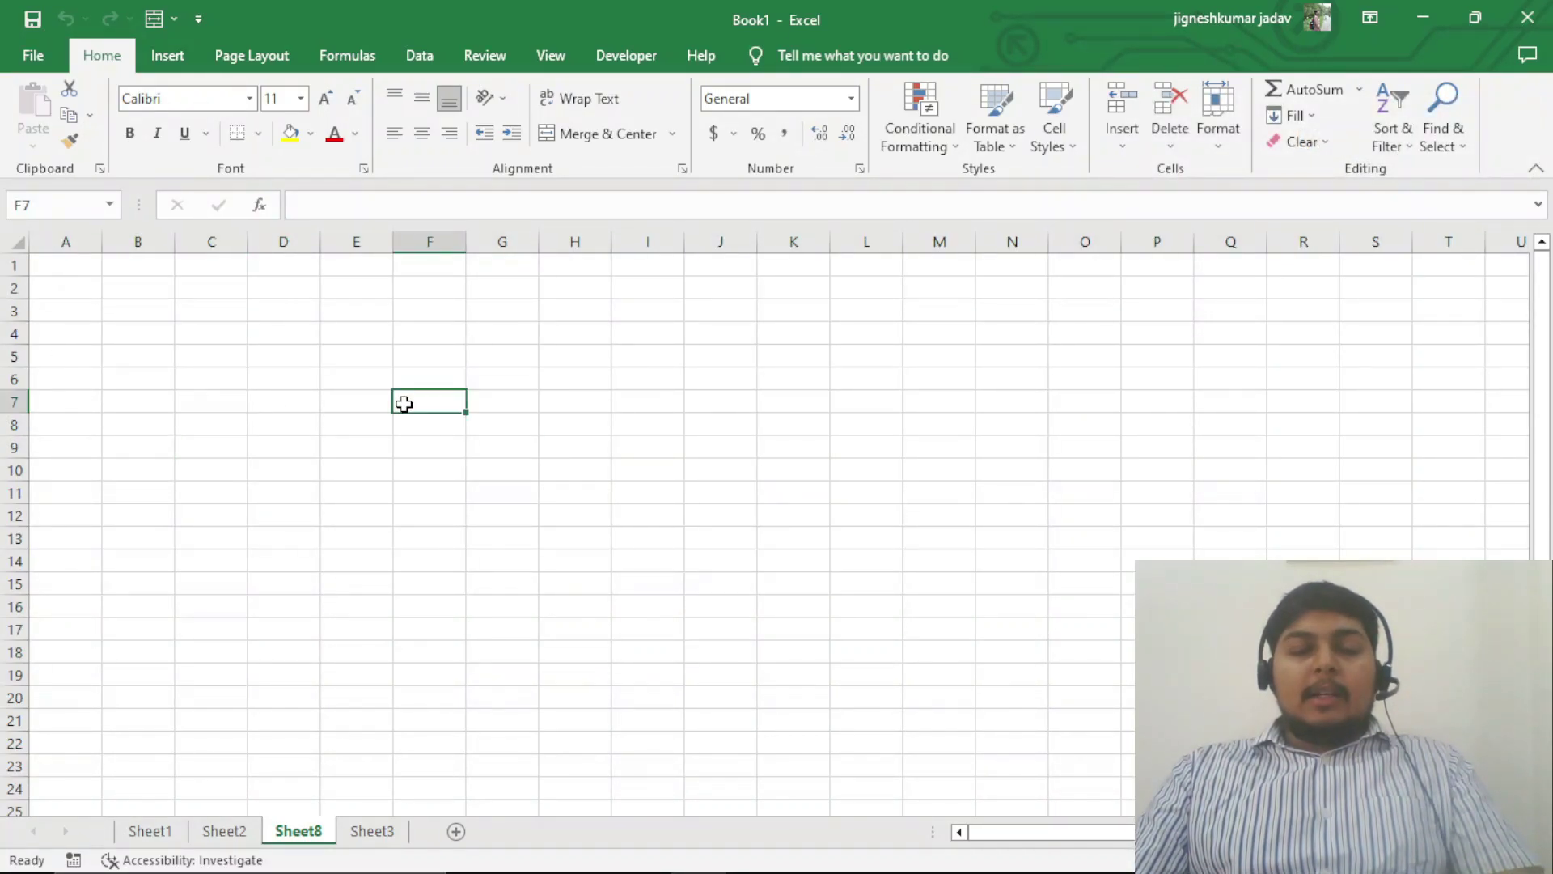
left_click(603, 560)
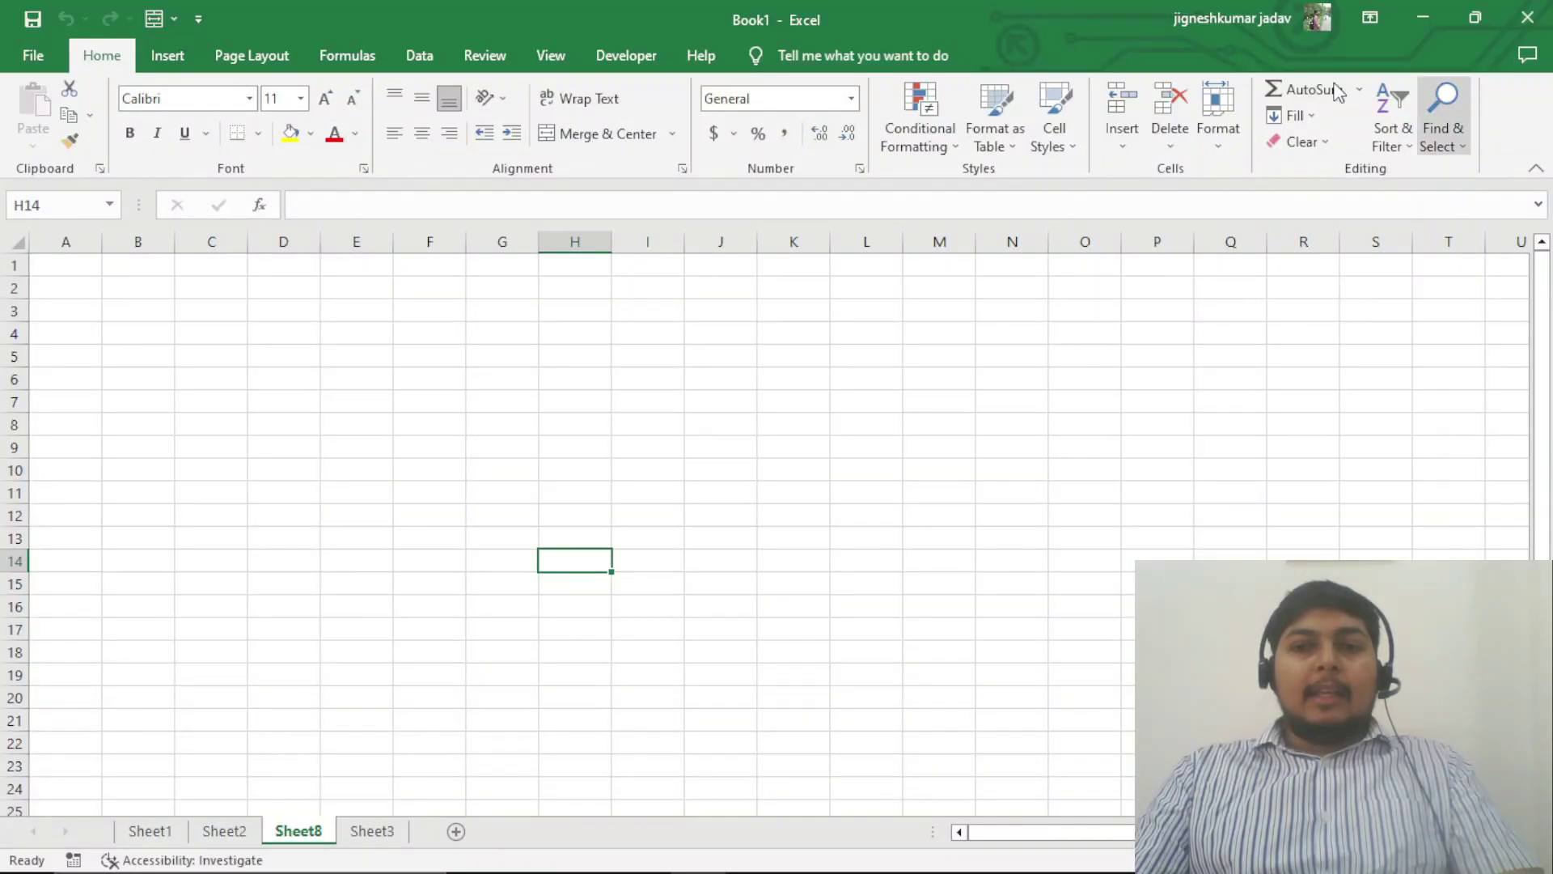
left_click(417, 358)
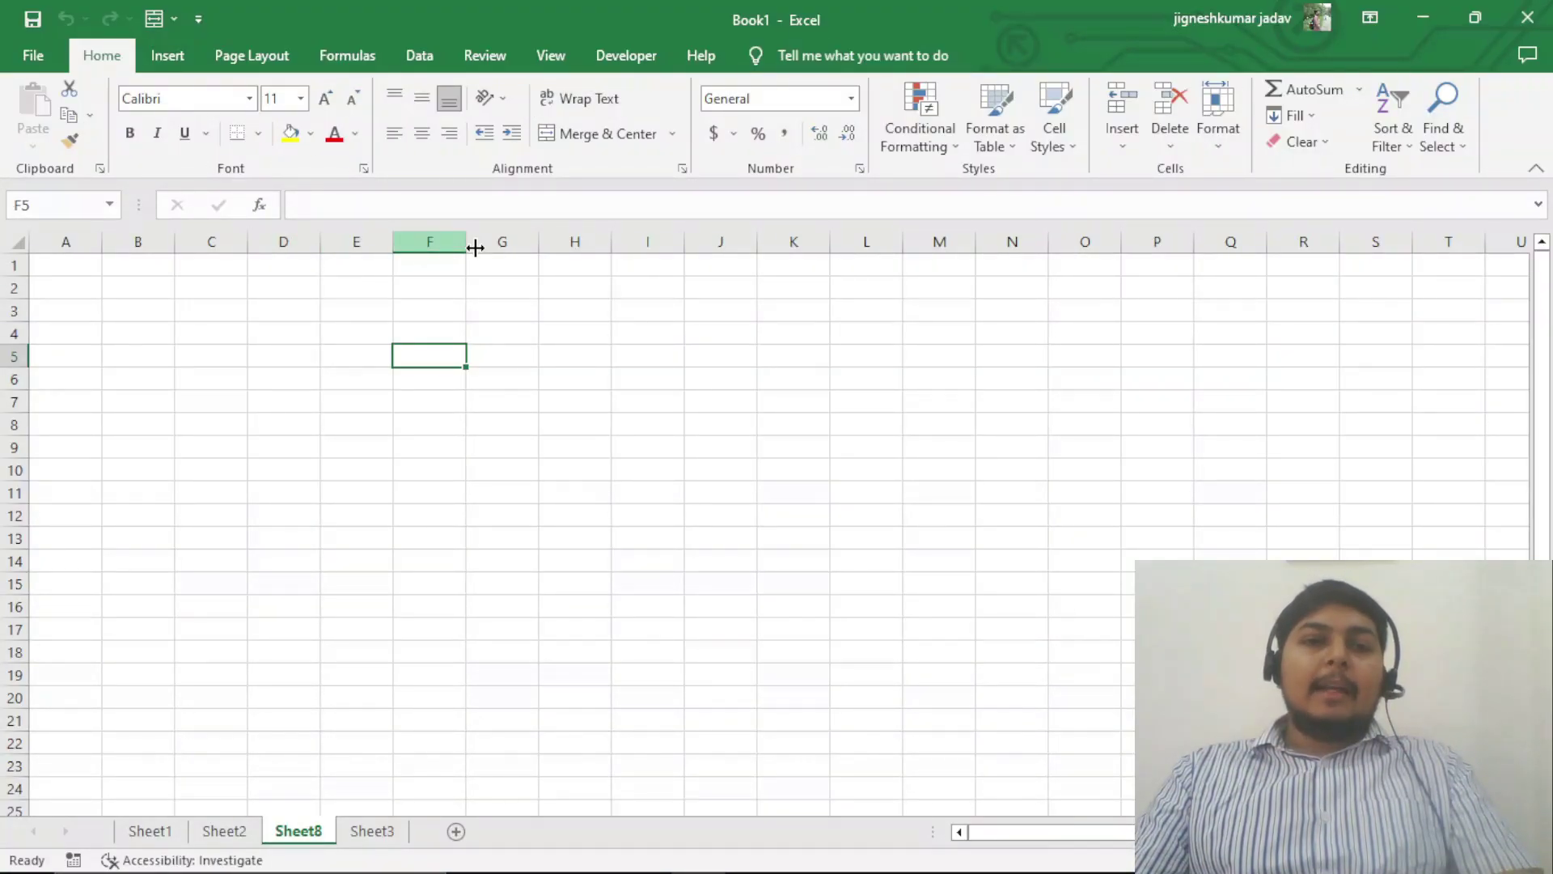
left_click(307, 338)
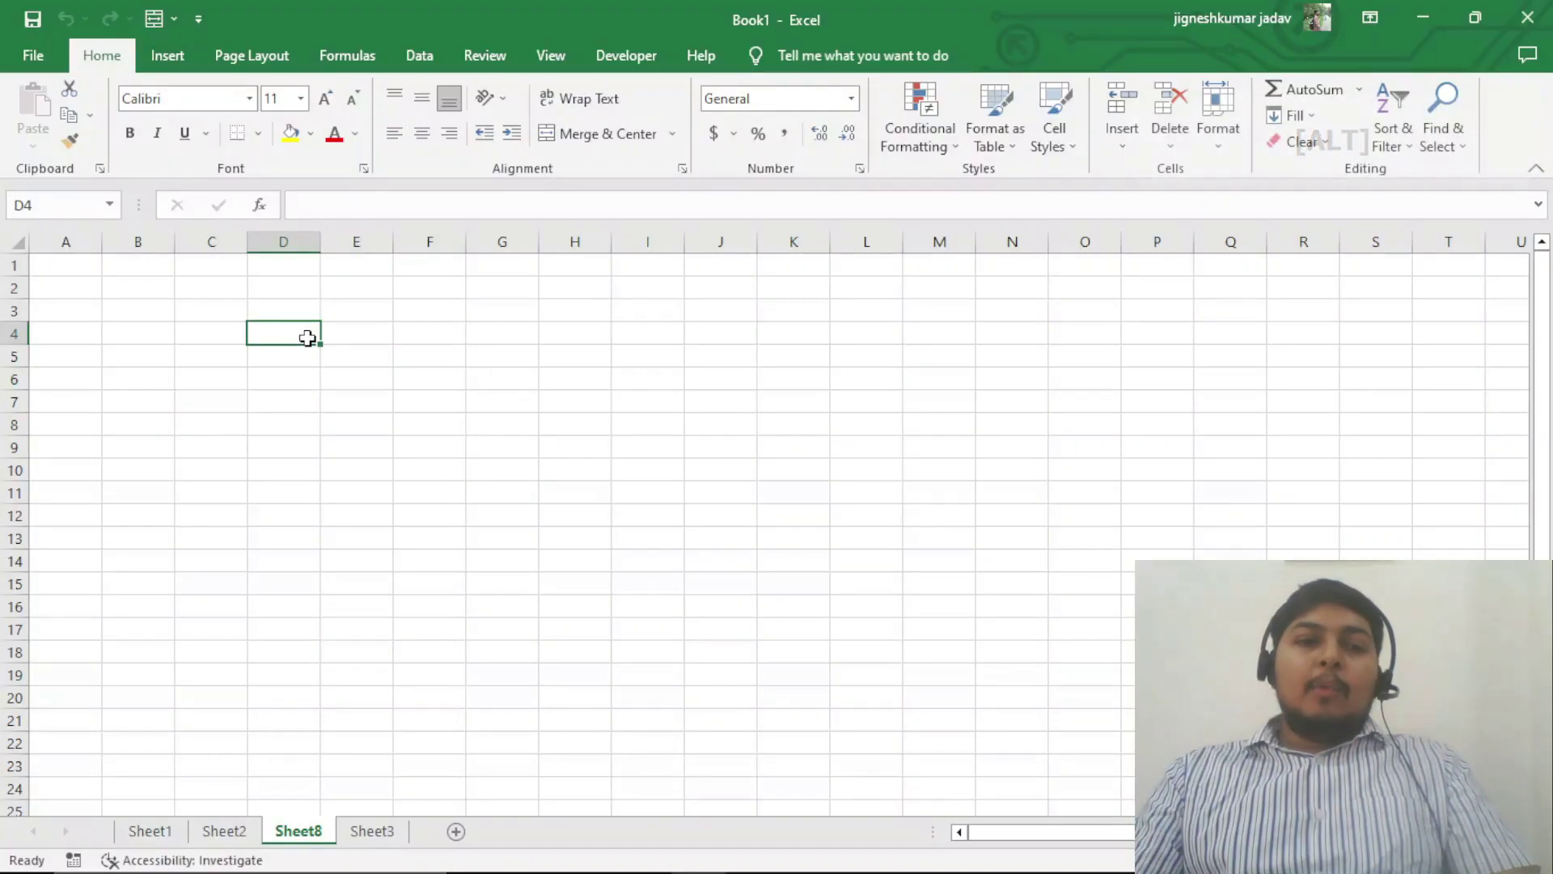
left_click(364, 422)
left_click(147, 376)
left_click(482, 355)
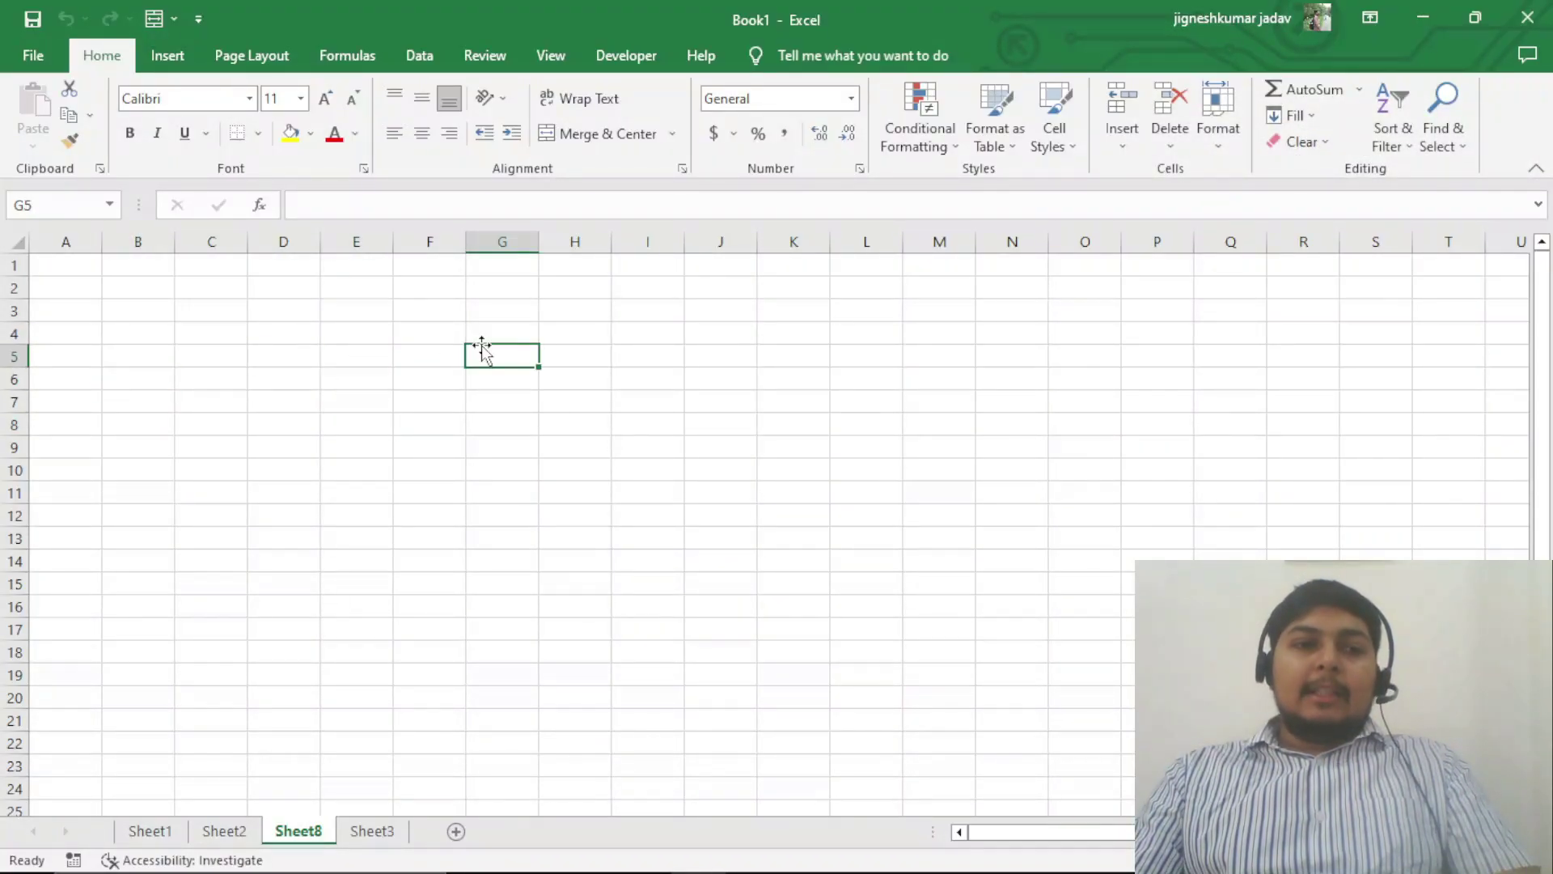
- Fill cells D4 and E12 on Sheet8 with yellow
left_click(304, 332)
left_click(290, 132)
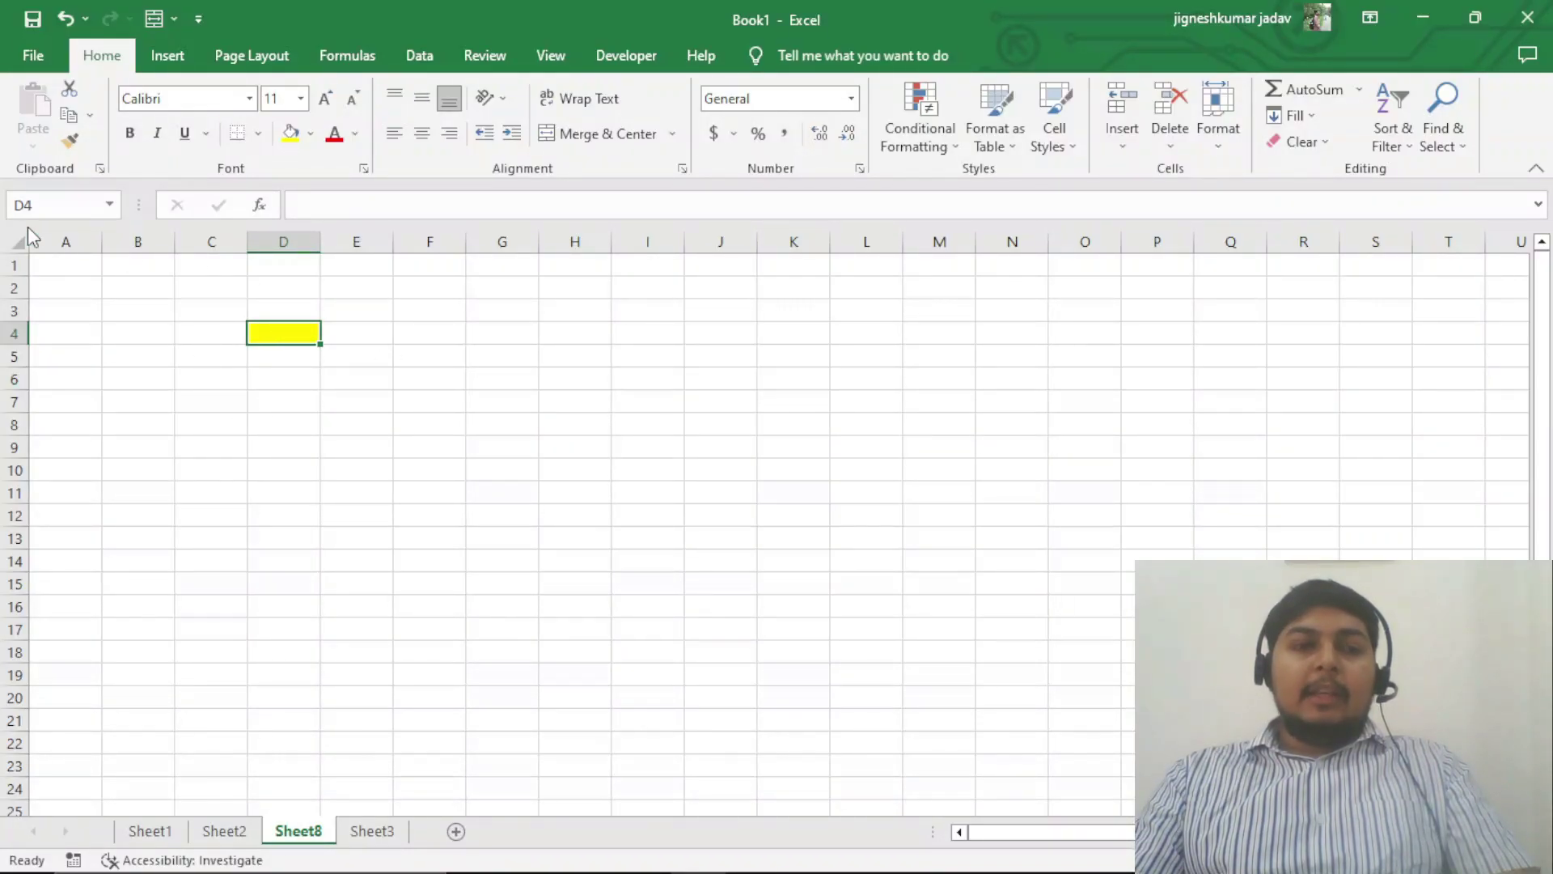
left_click(564, 334)
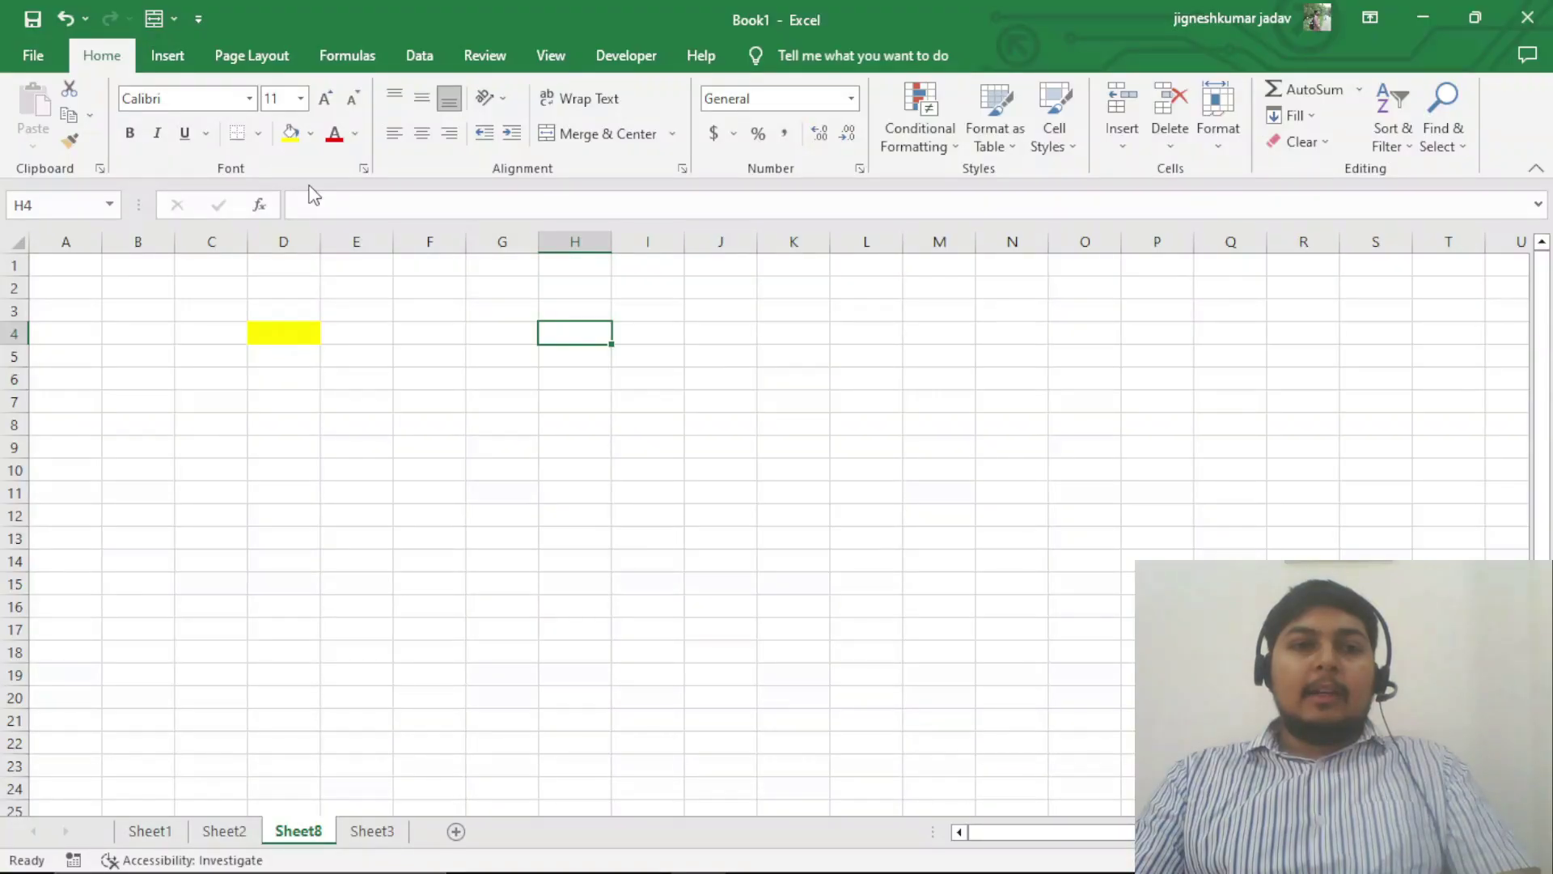
left_click(352, 505)
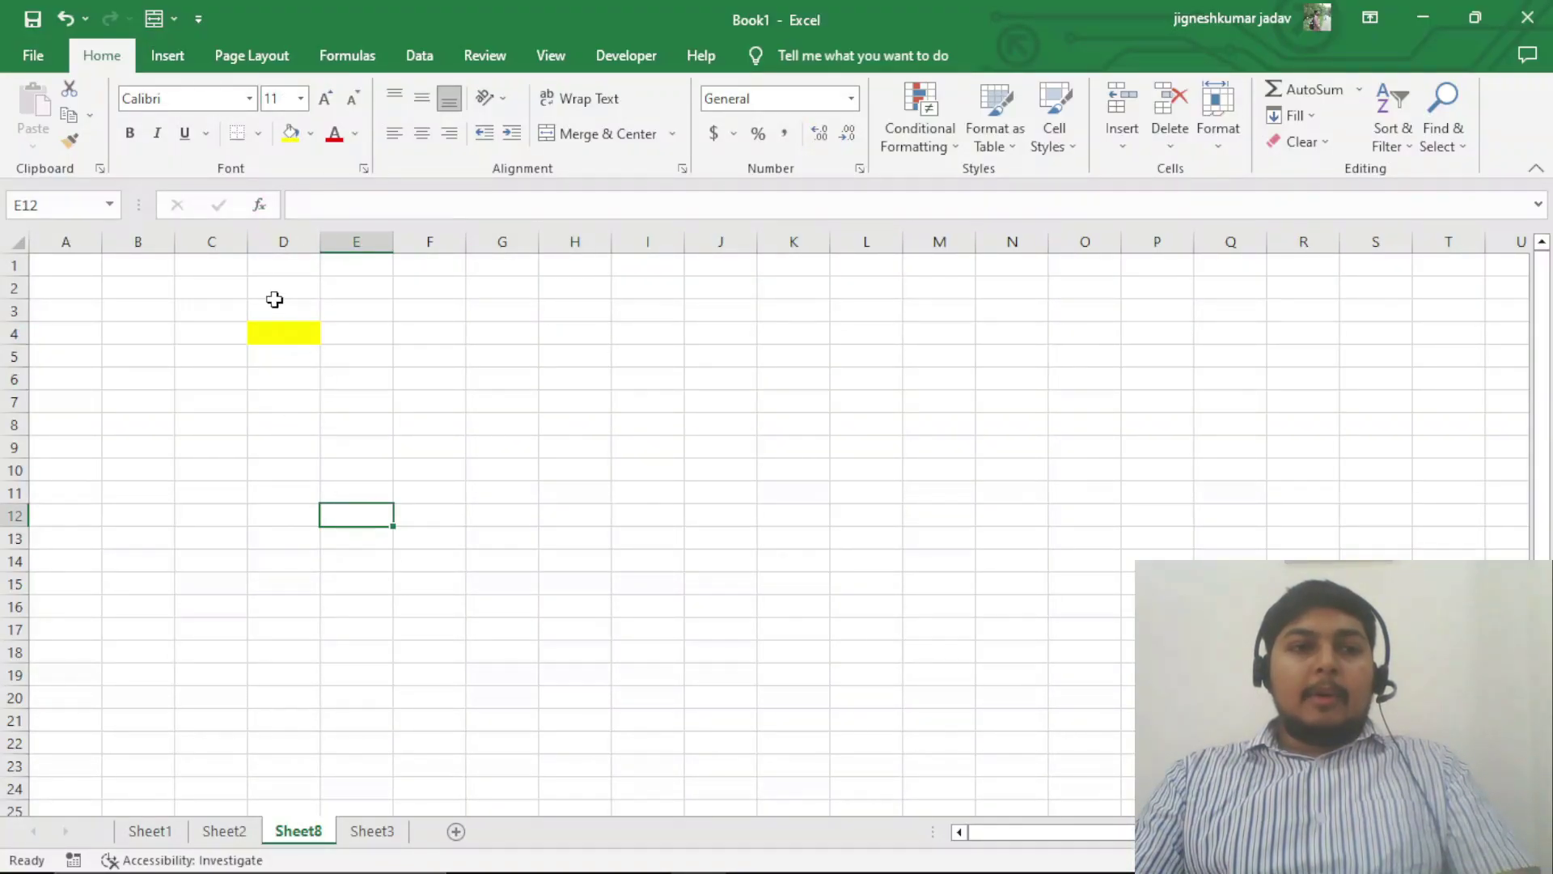
left_click(292, 135)
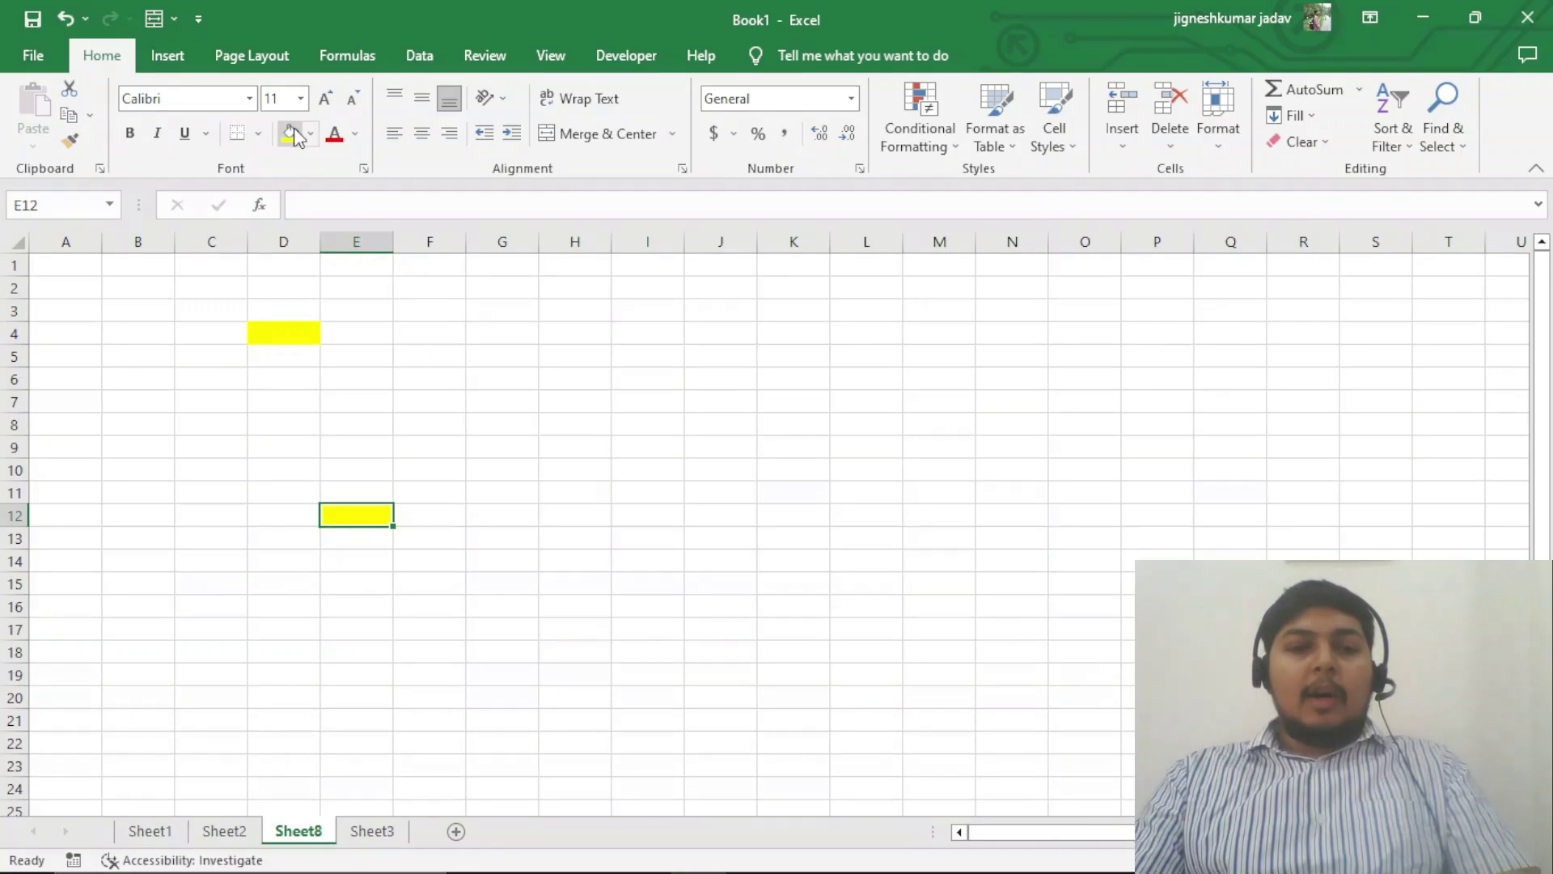
left_click(374, 429)
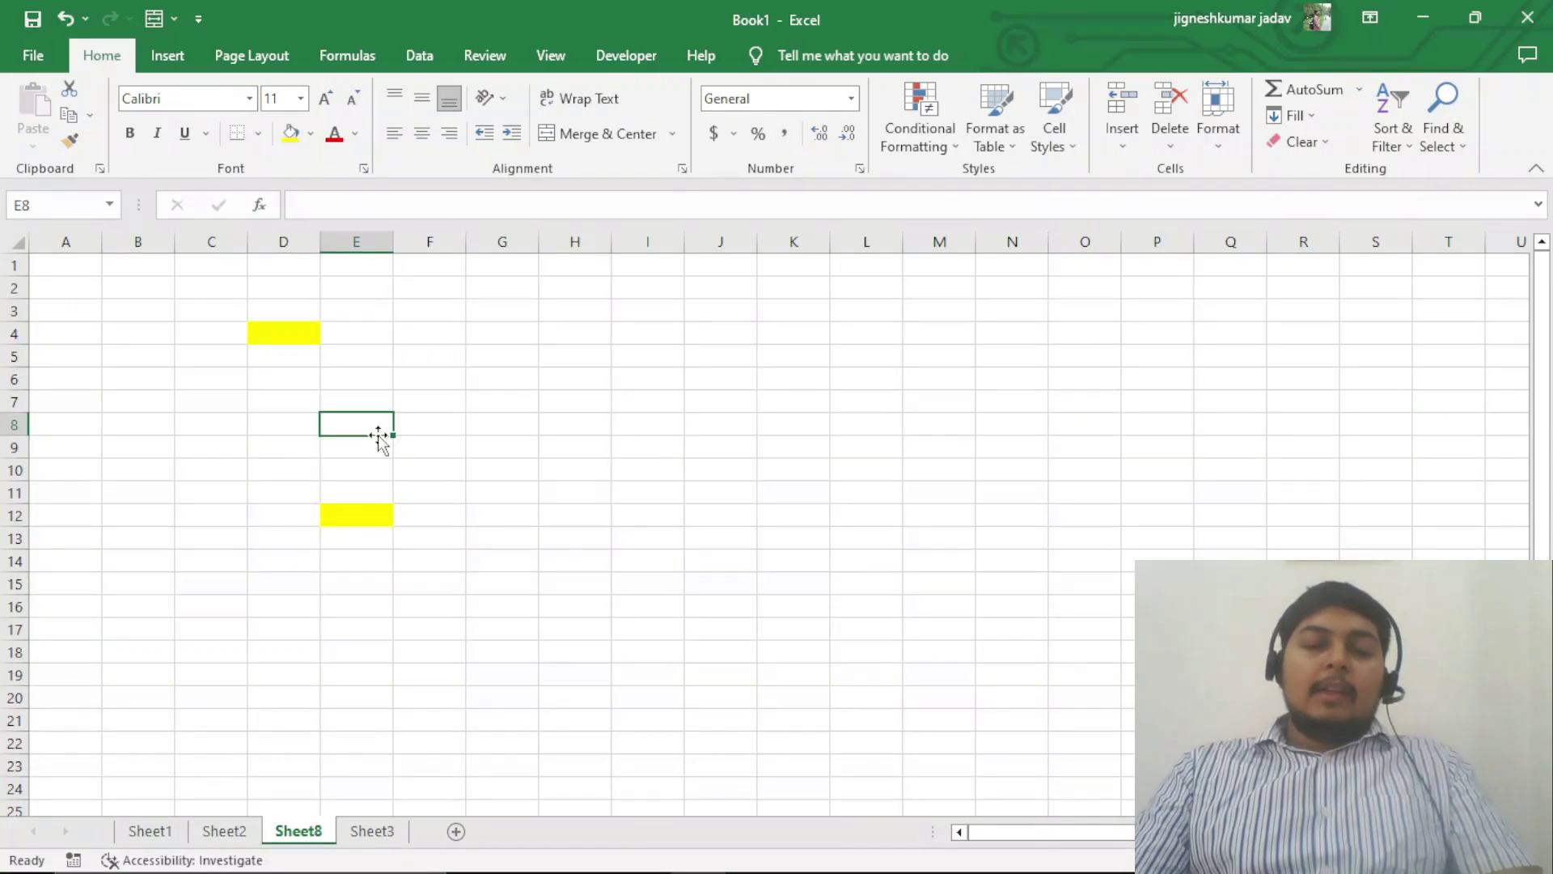
left_click(376, 373)
left_click(222, 396)
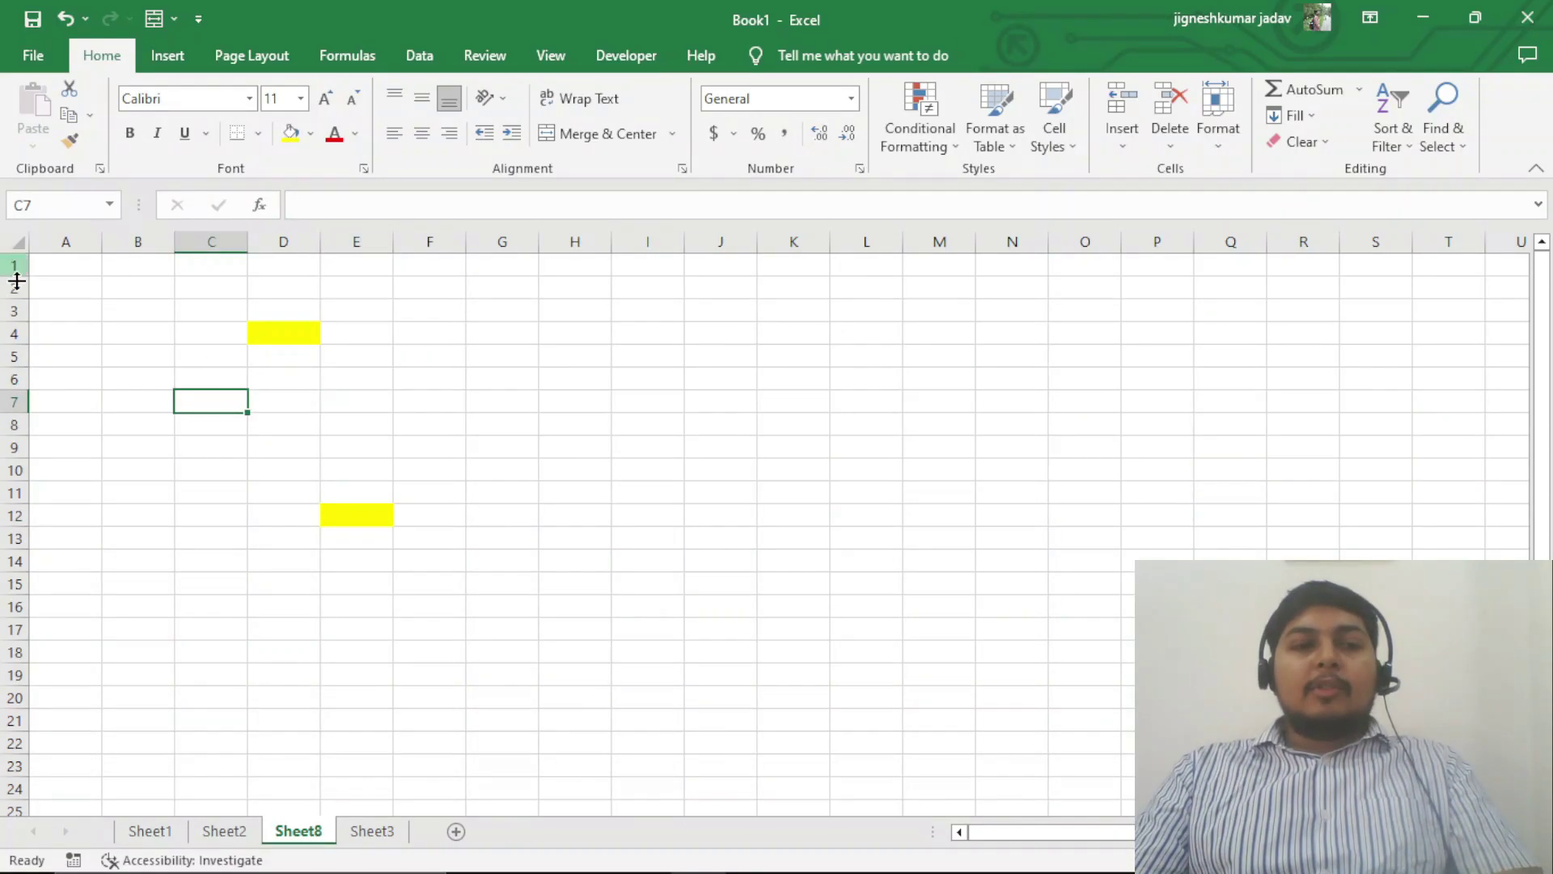
left_click(172, 359)
left_click(447, 378)
left_click(455, 320)
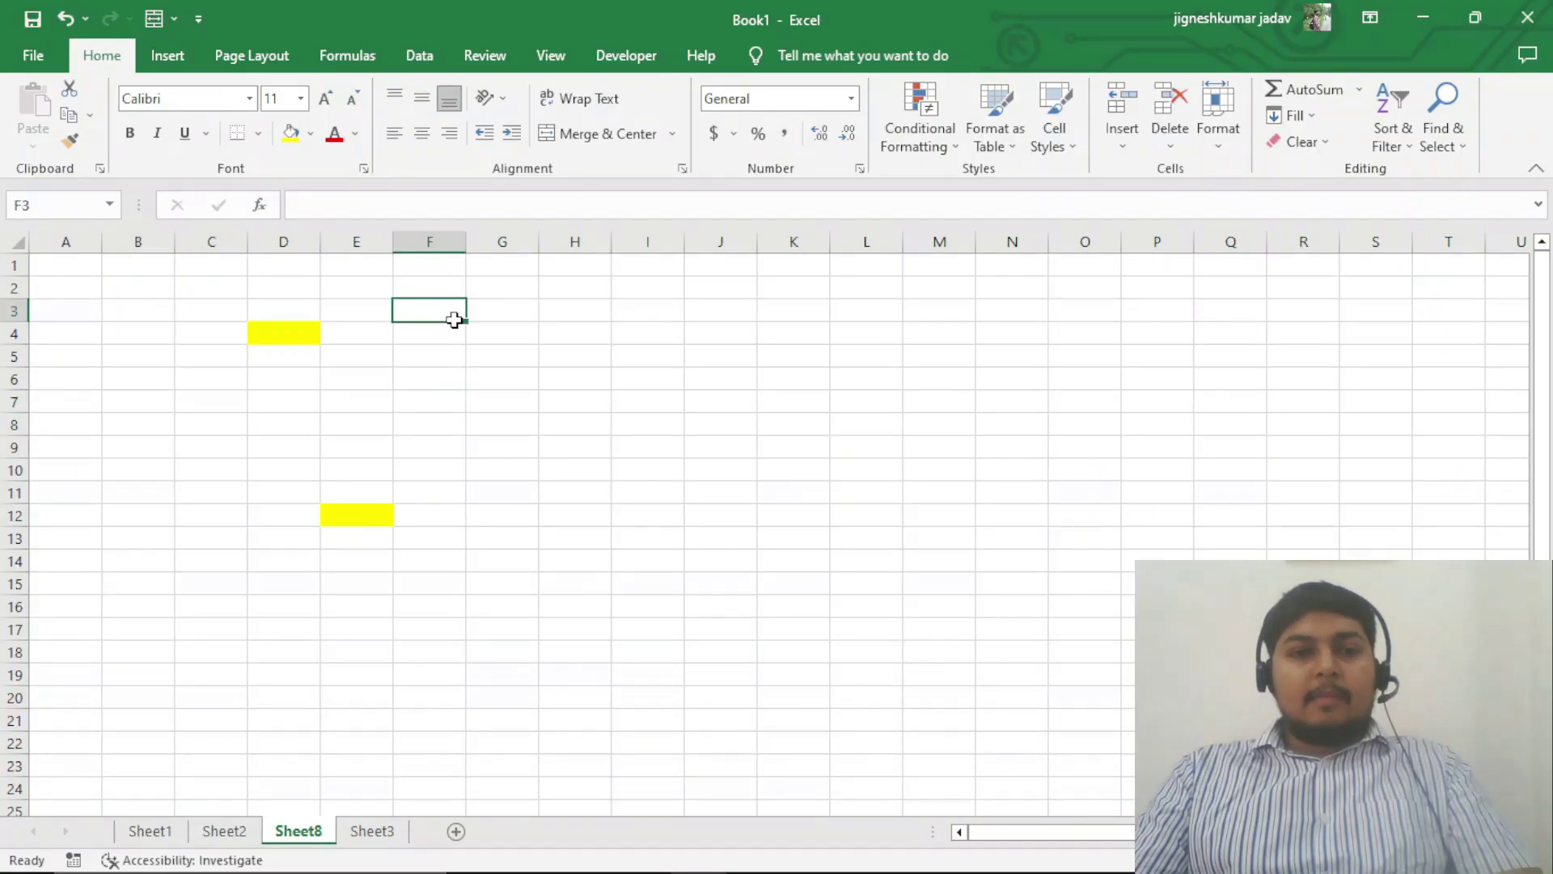
left_click(398, 380)
left_click(180, 427)
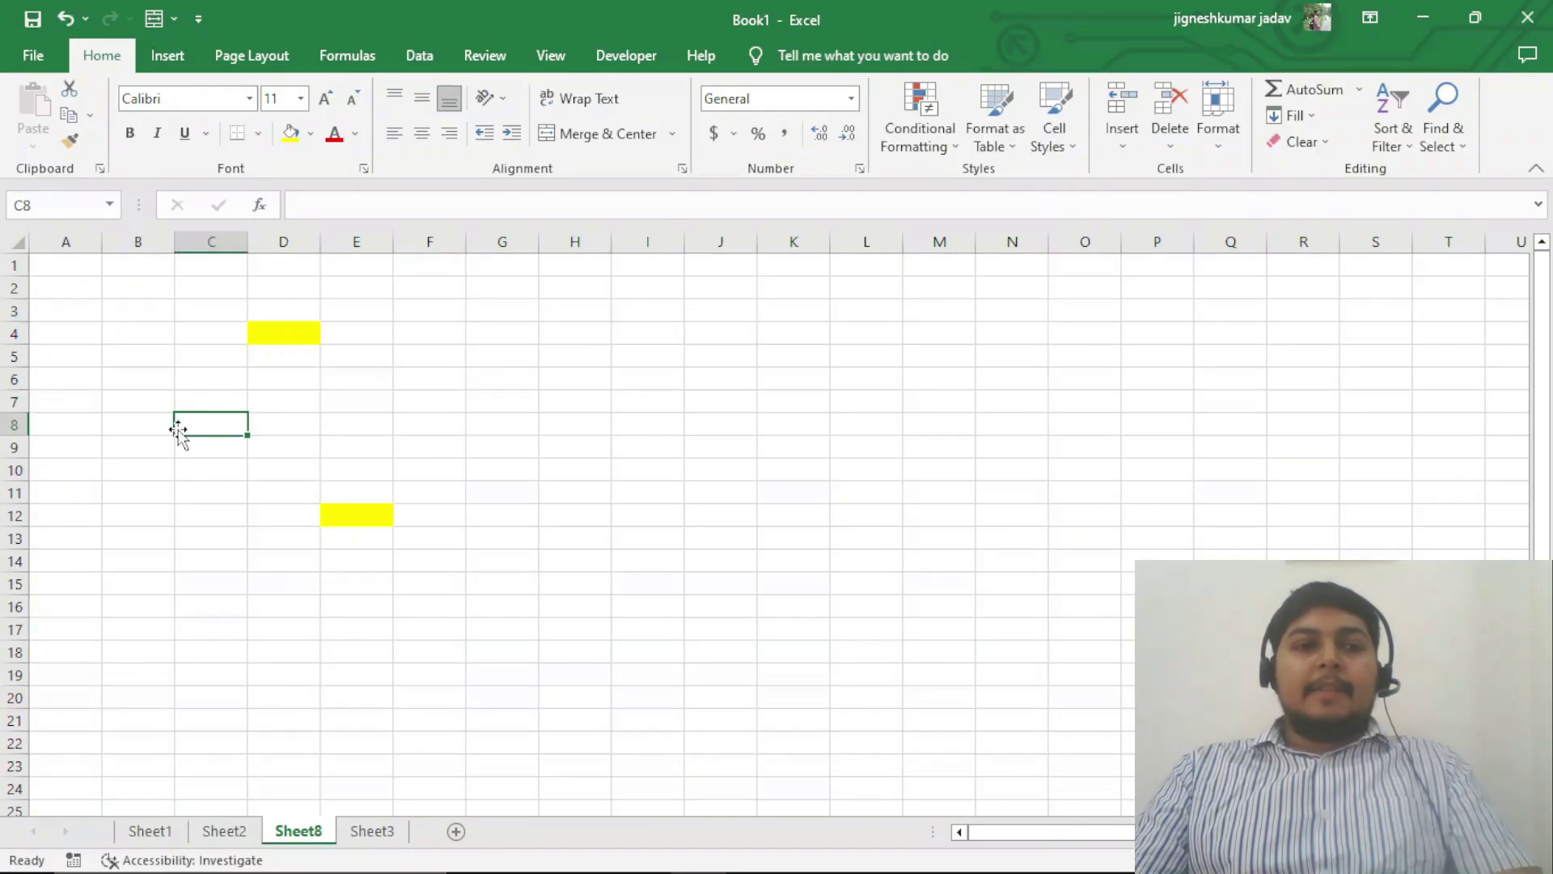
left_click(296, 465)
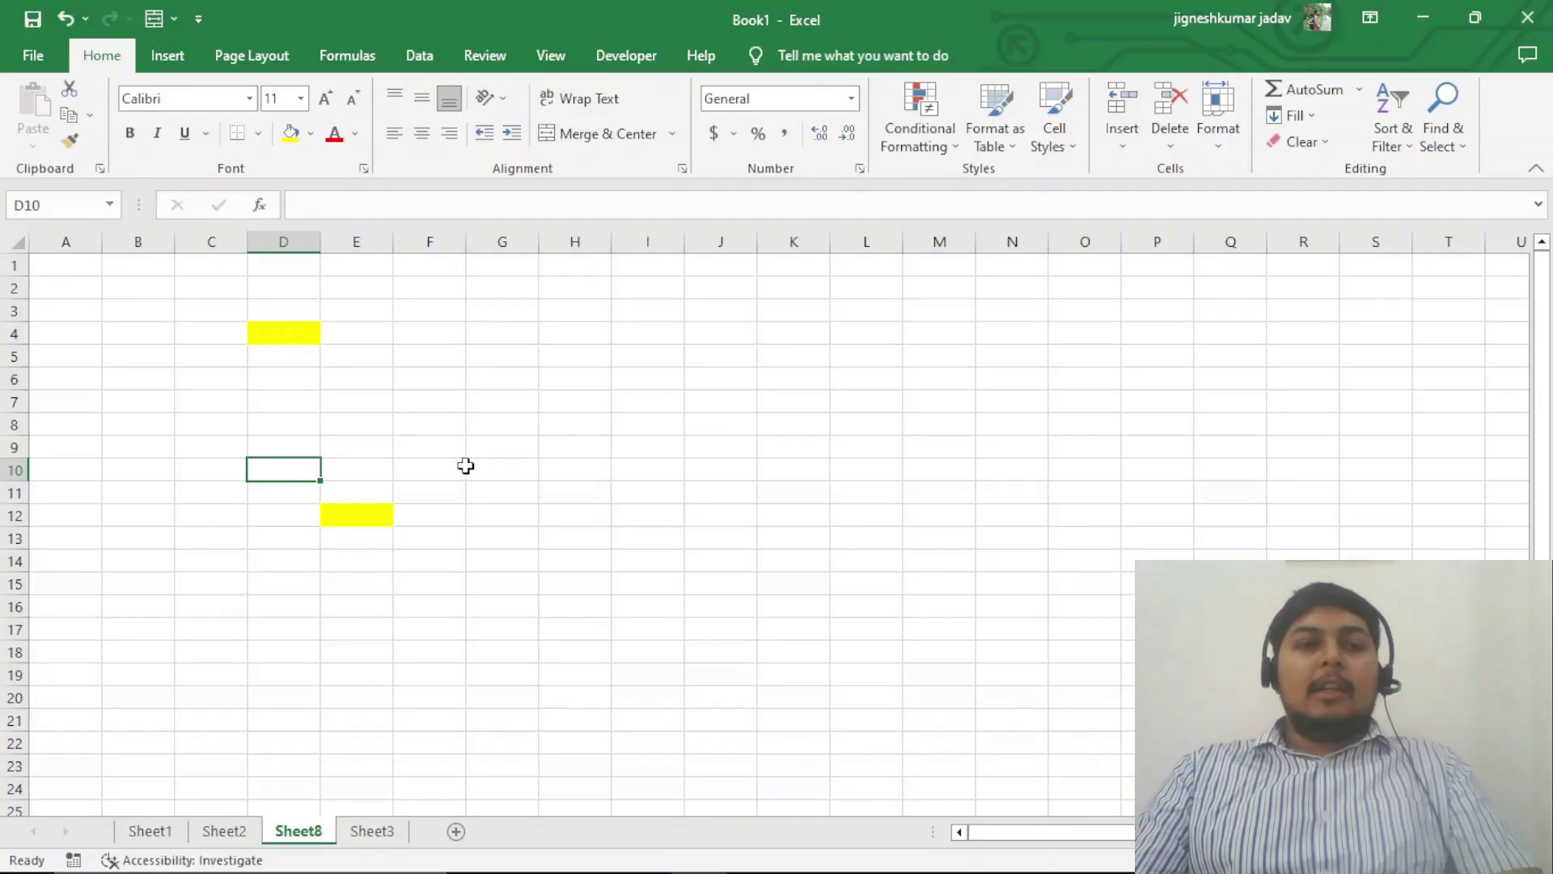
left_click(468, 467)
left_click_drag(647, 332, 574, 332)
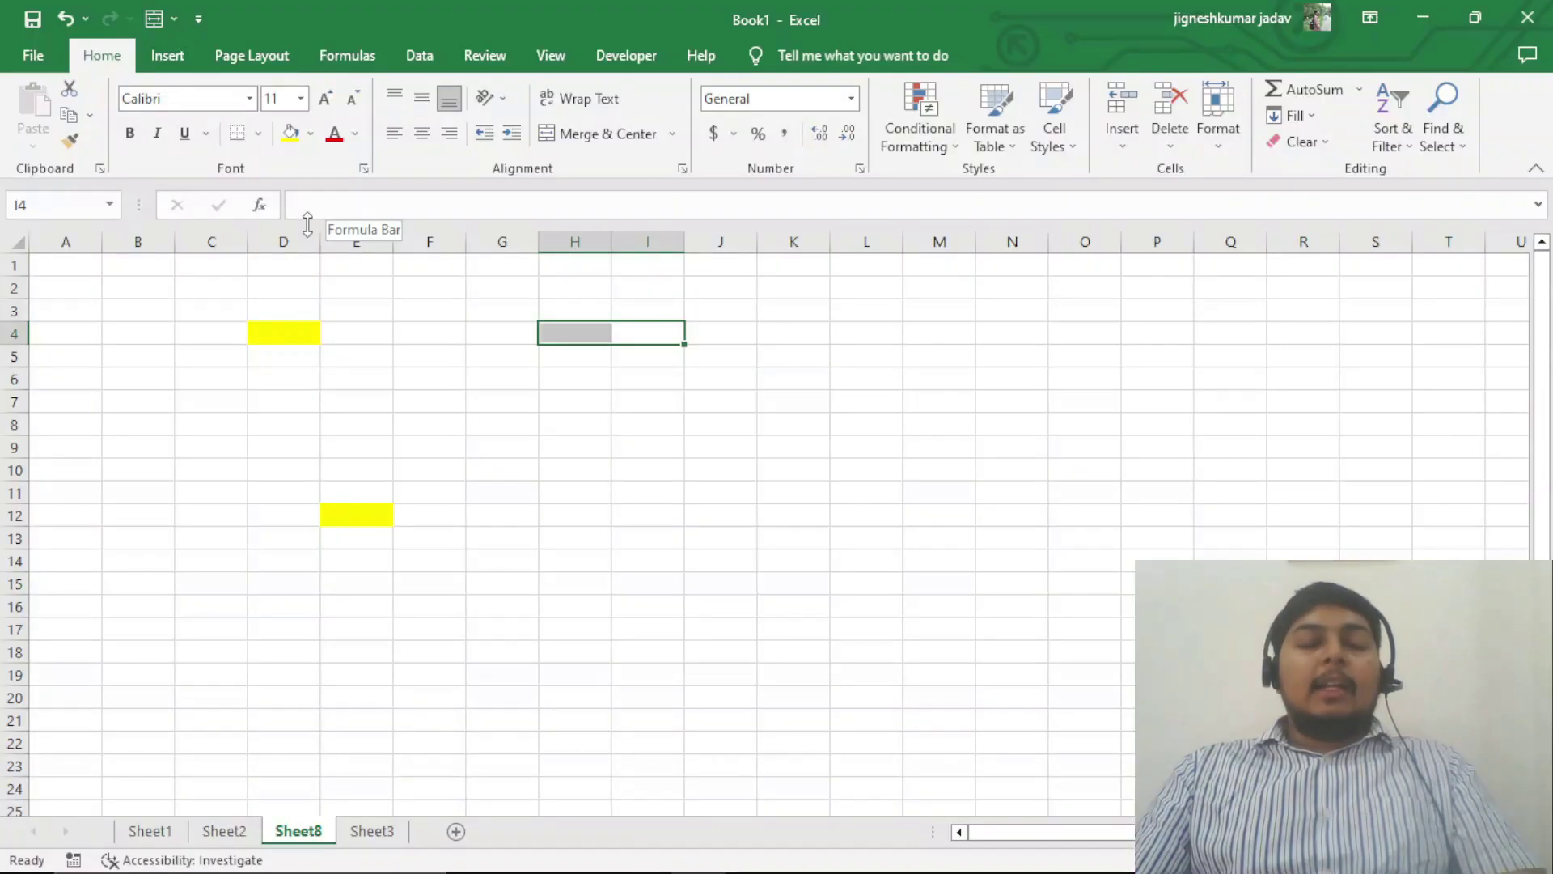
- Widen column B on Sheet8 to about three times its width
scroll(299, 267, "up", 6, "ctrl")
left_click(265, 338)
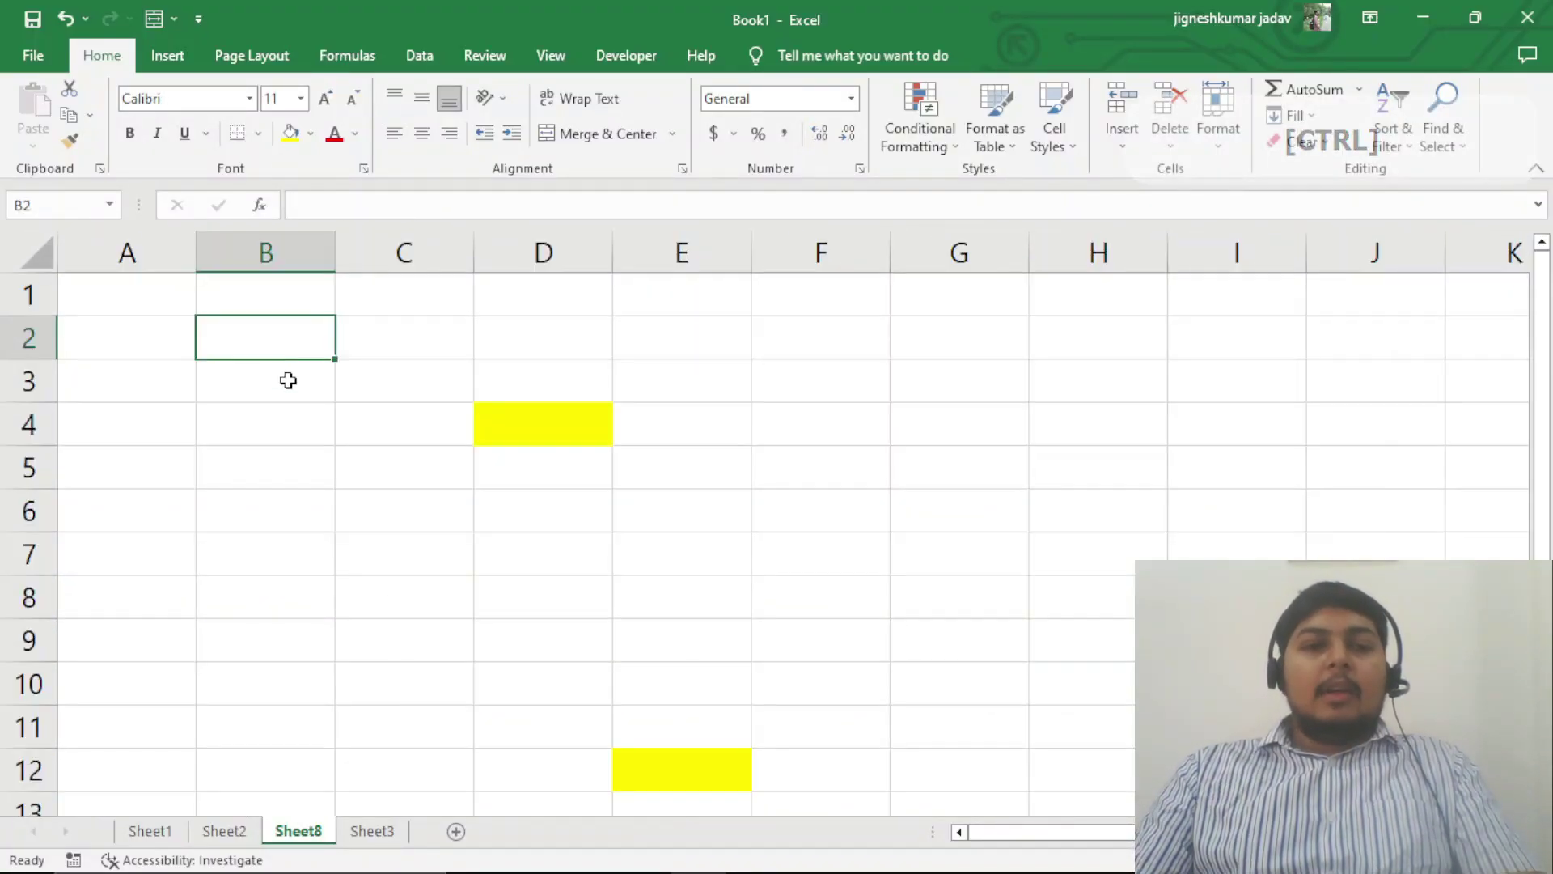
left_click_drag(335, 253, 626, 255)
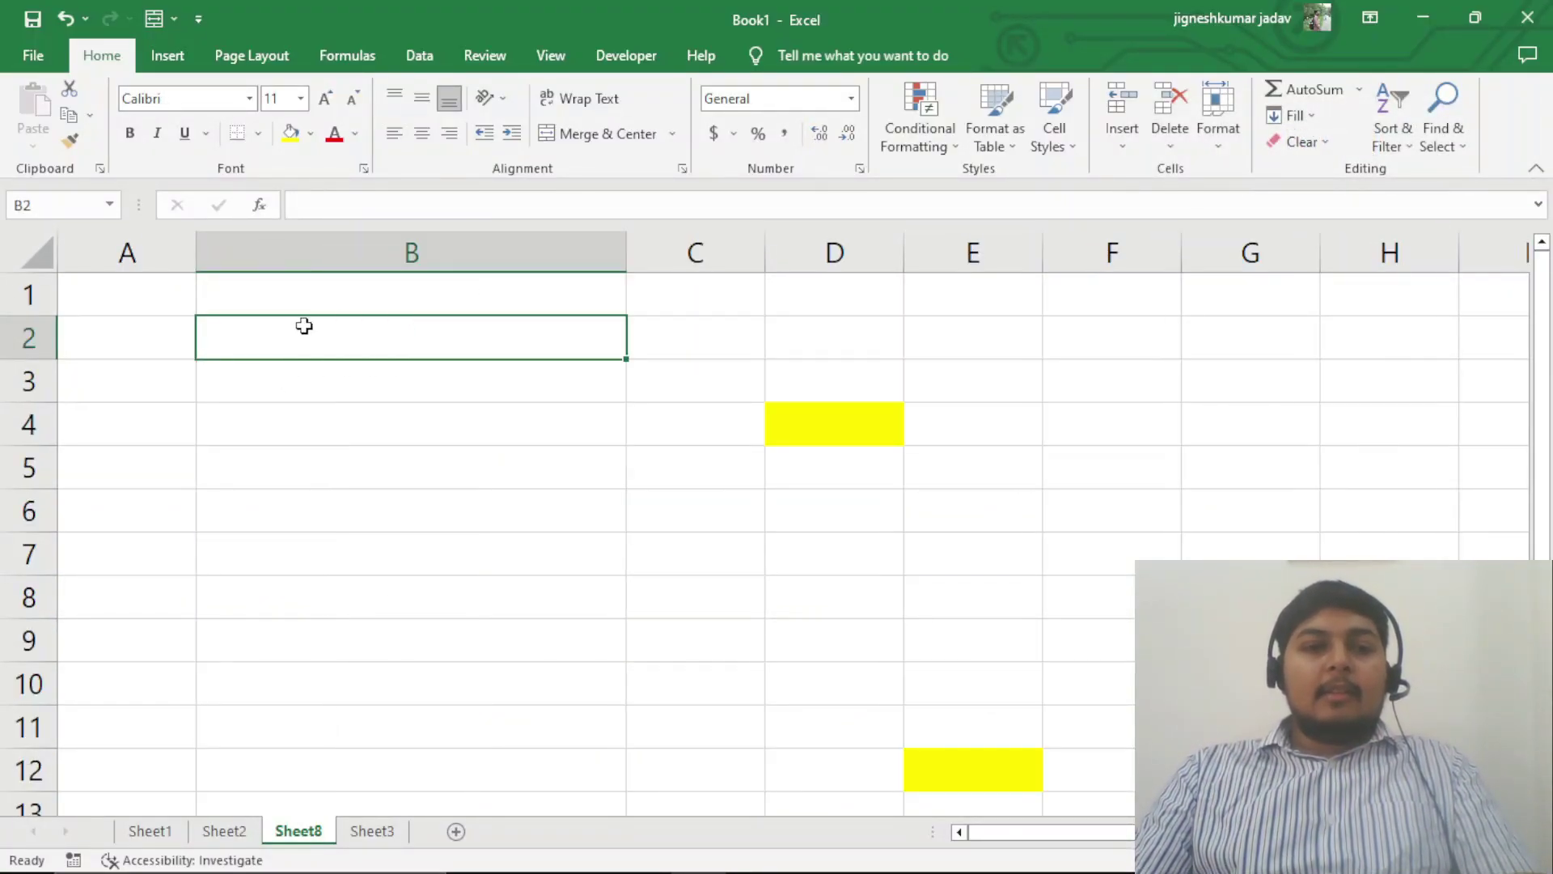
- Enter the number 25472746 in cell B2 and a person's first name as text in cell B4
double_click(305, 332)
type("25472746")
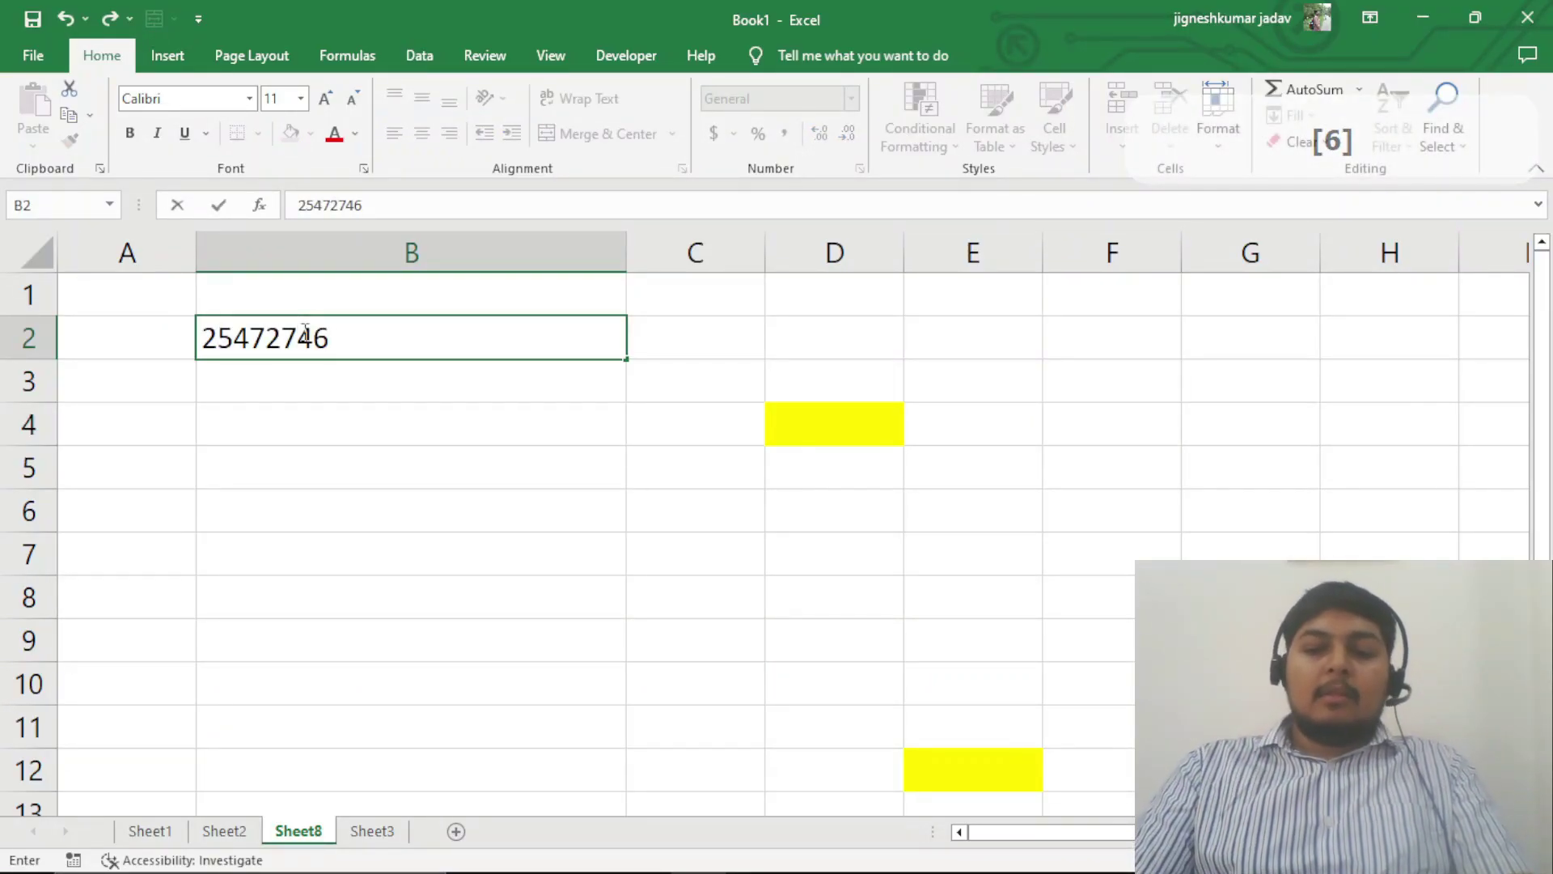
left_click(260, 424)
type("Jignesh")
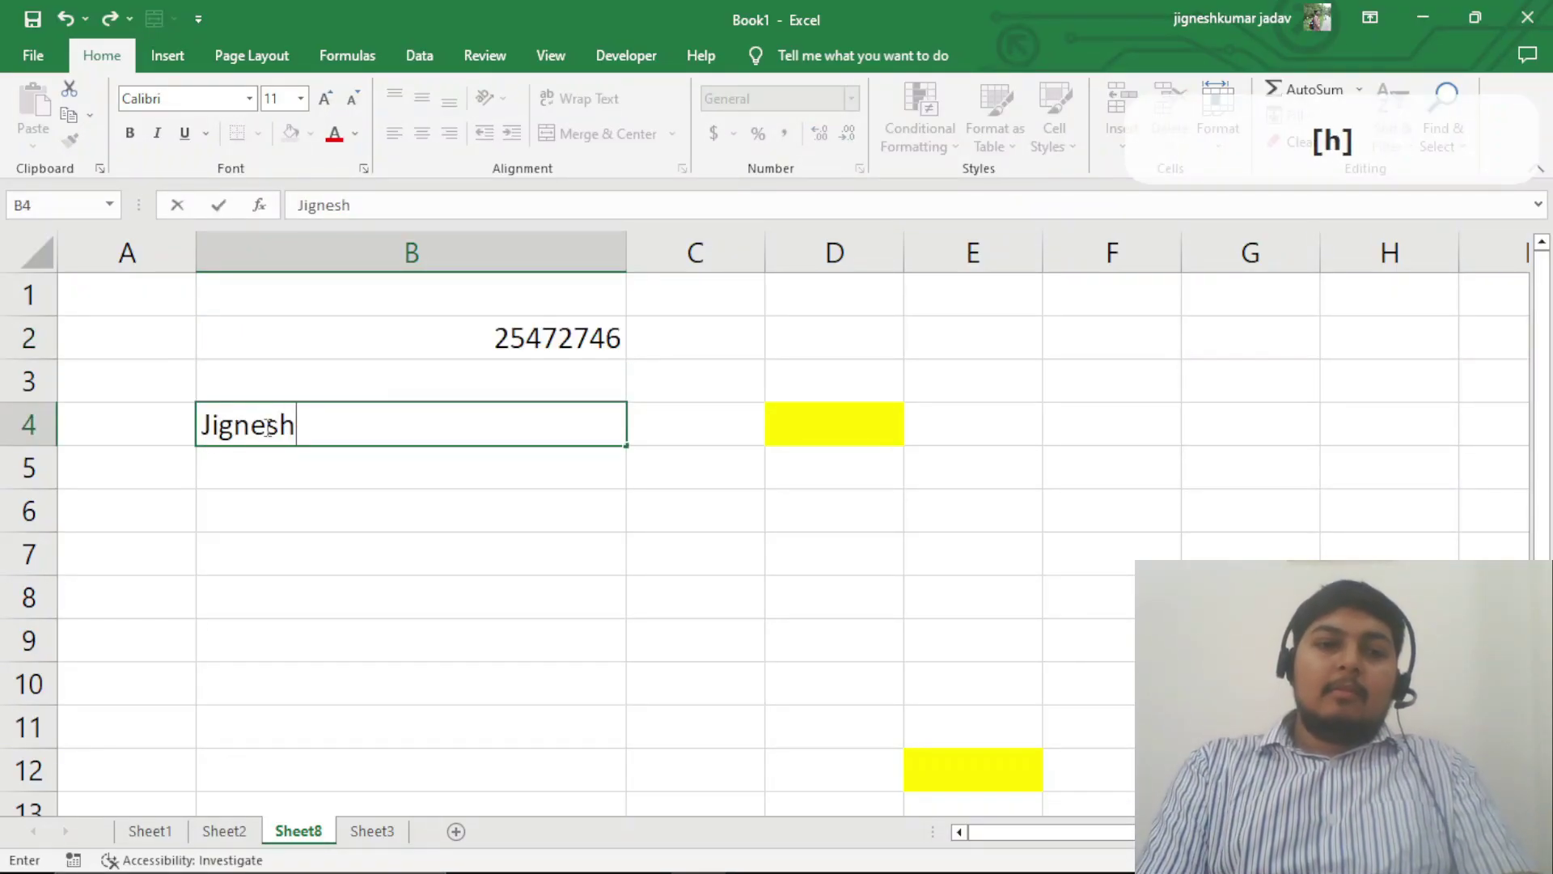
left_click(296, 512)
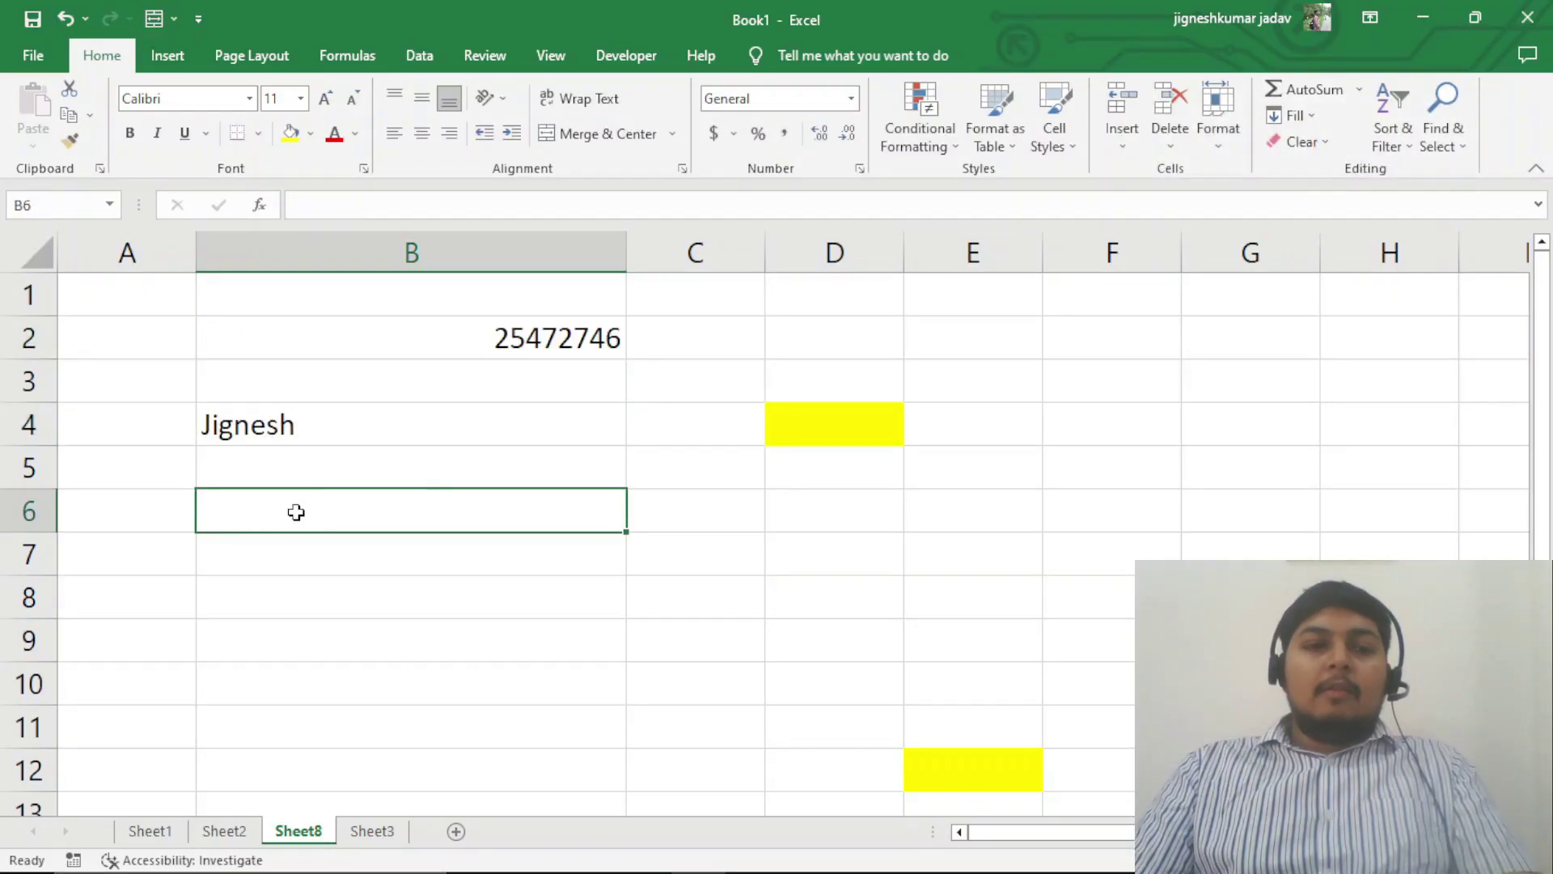
type("=su")
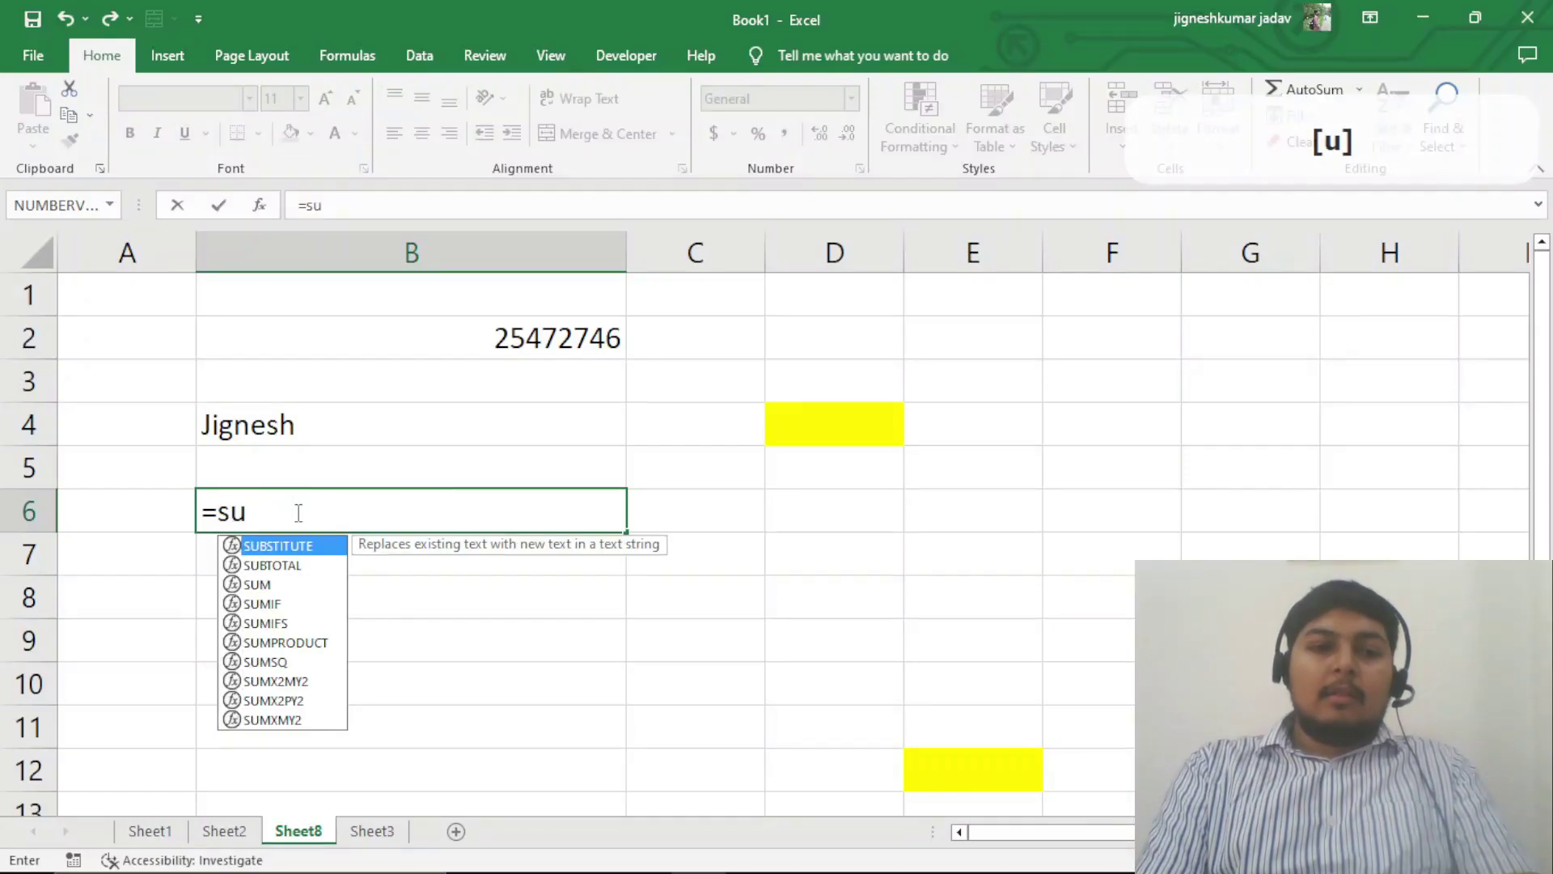
type("m")
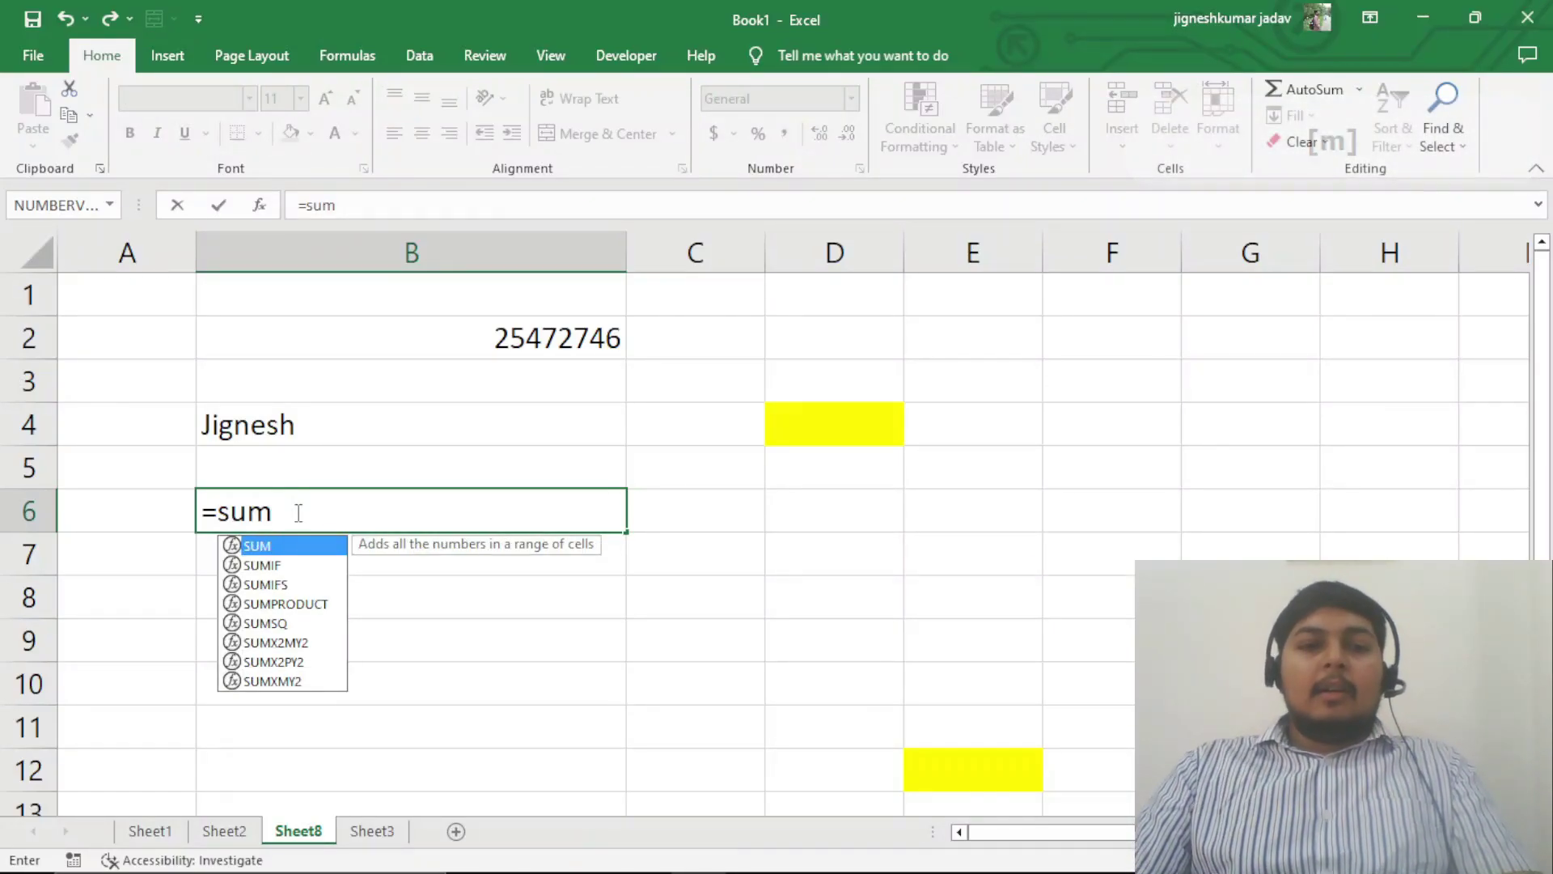
key("Tab")
key("Escape")
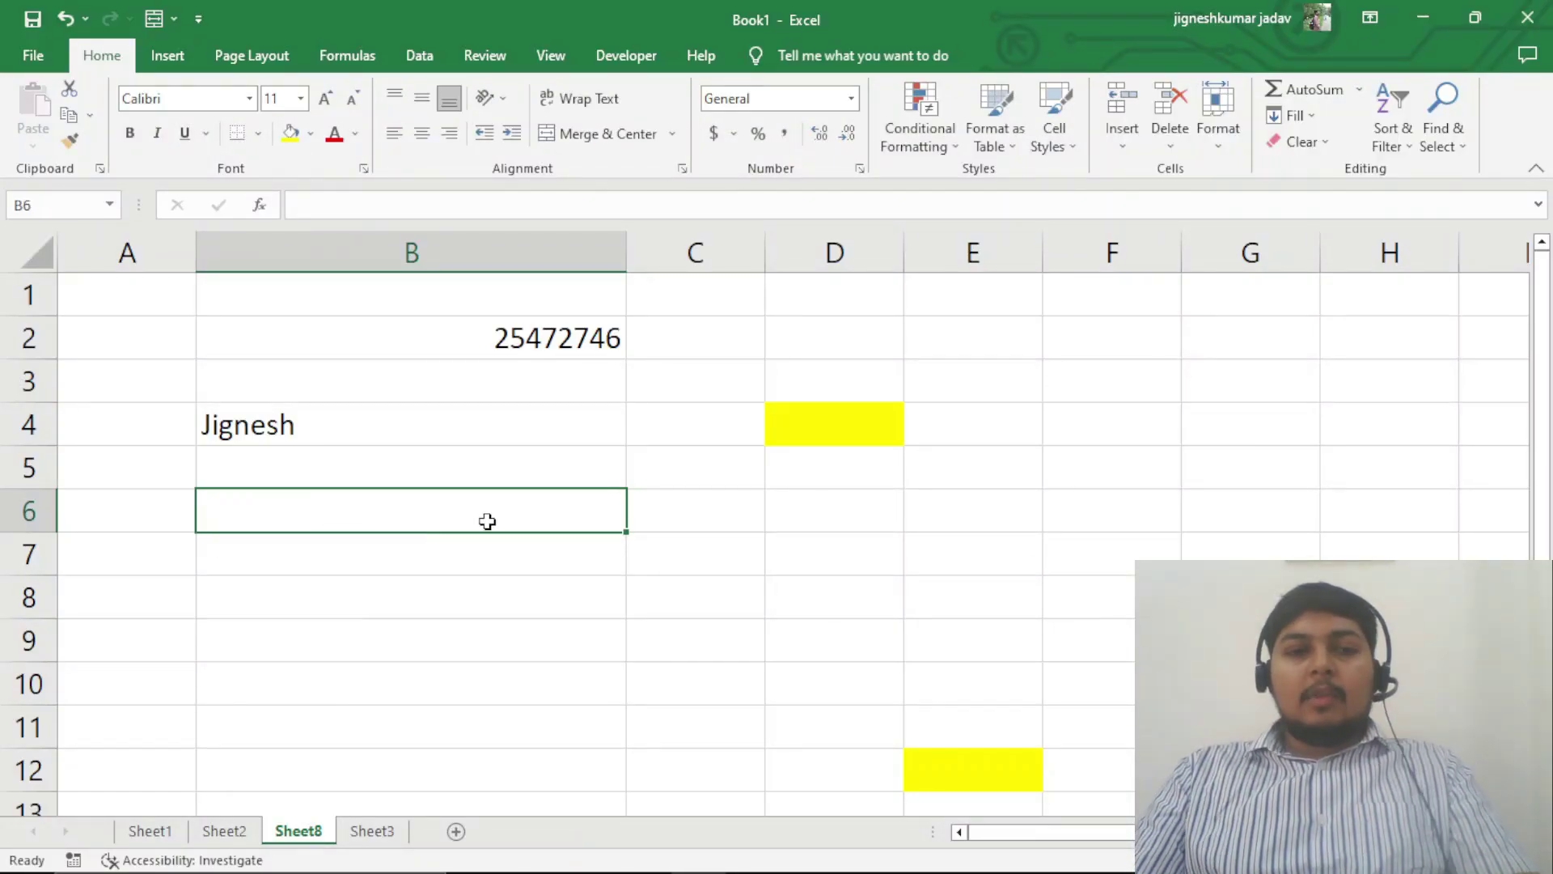
- Examine the number in cell B2, the text in cell B4 and the empty cell B6 as kinds of cell content
left_click(466, 390)
left_click(501, 338)
left_click(486, 416)
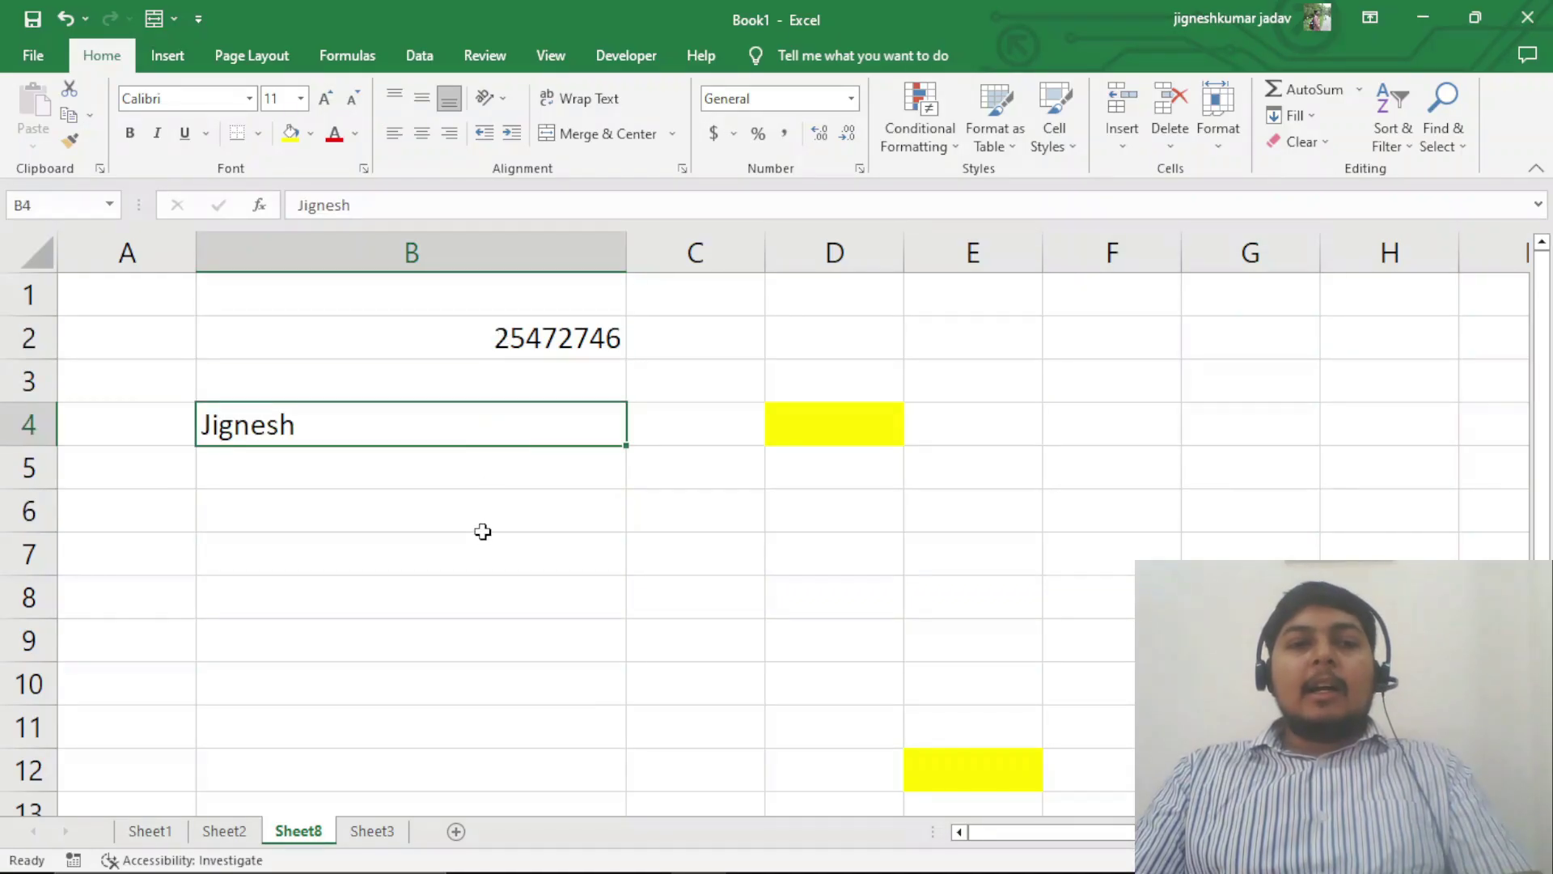
left_click(479, 550)
left_click(478, 602)
left_click(388, 504)
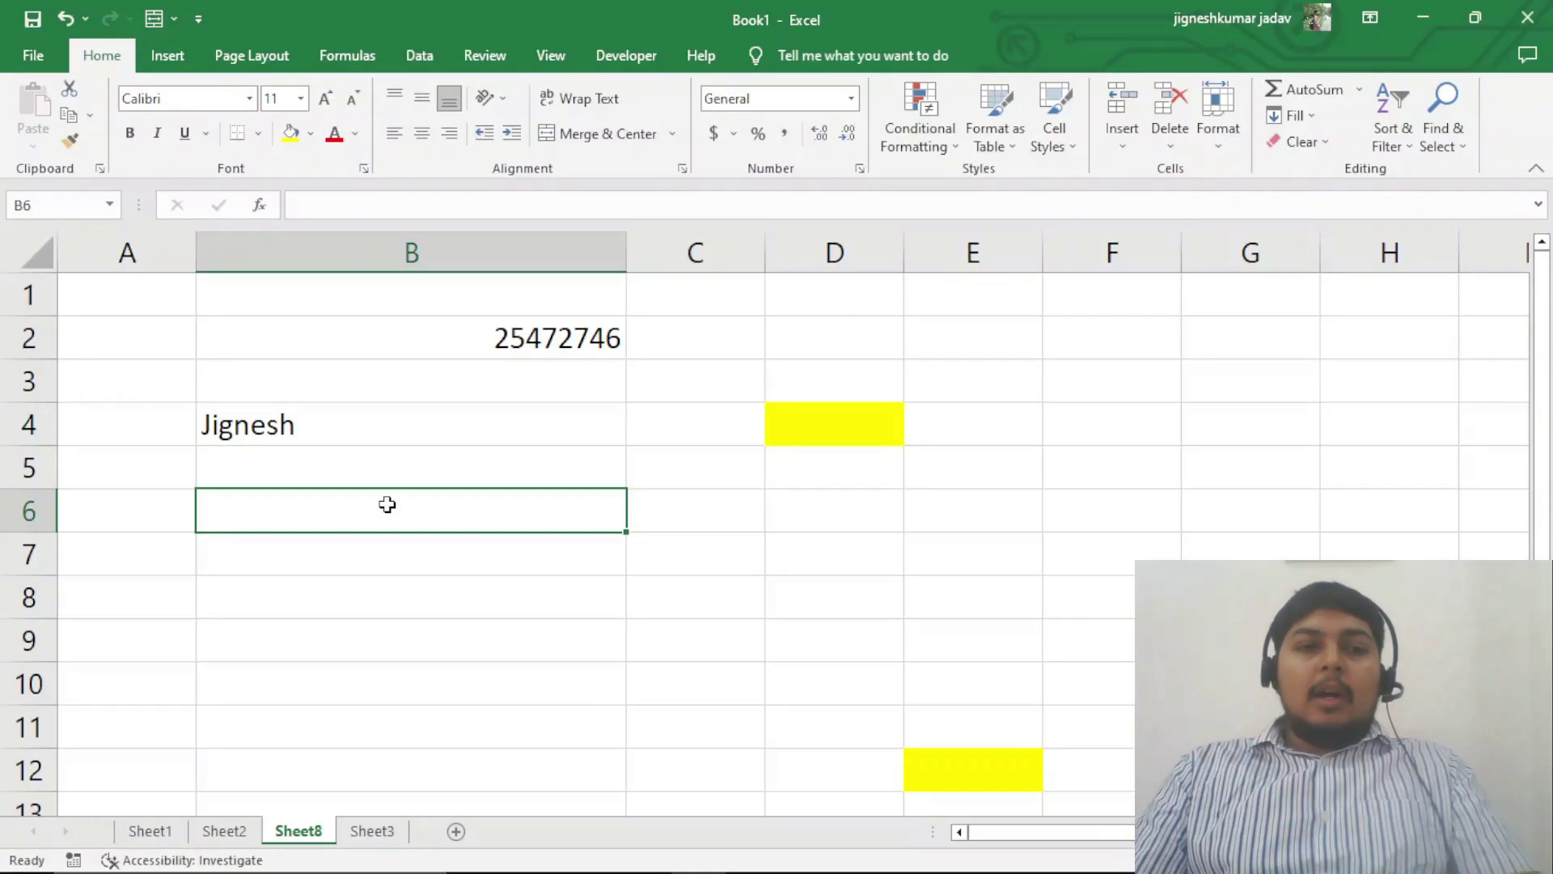
left_click(404, 425)
left_click(403, 397)
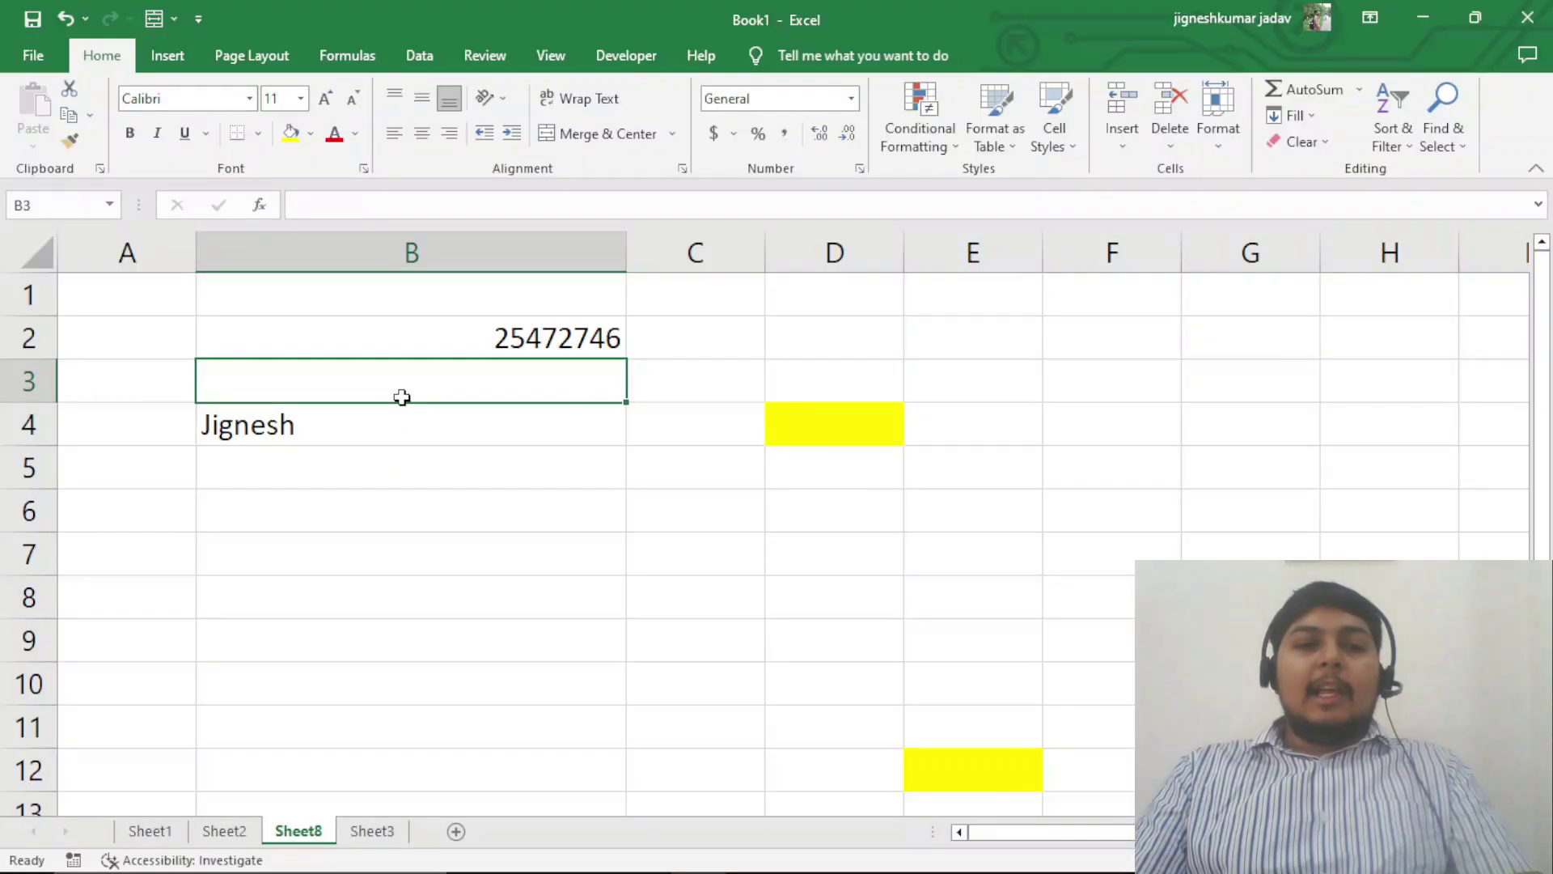
left_click(515, 338)
left_click(482, 364)
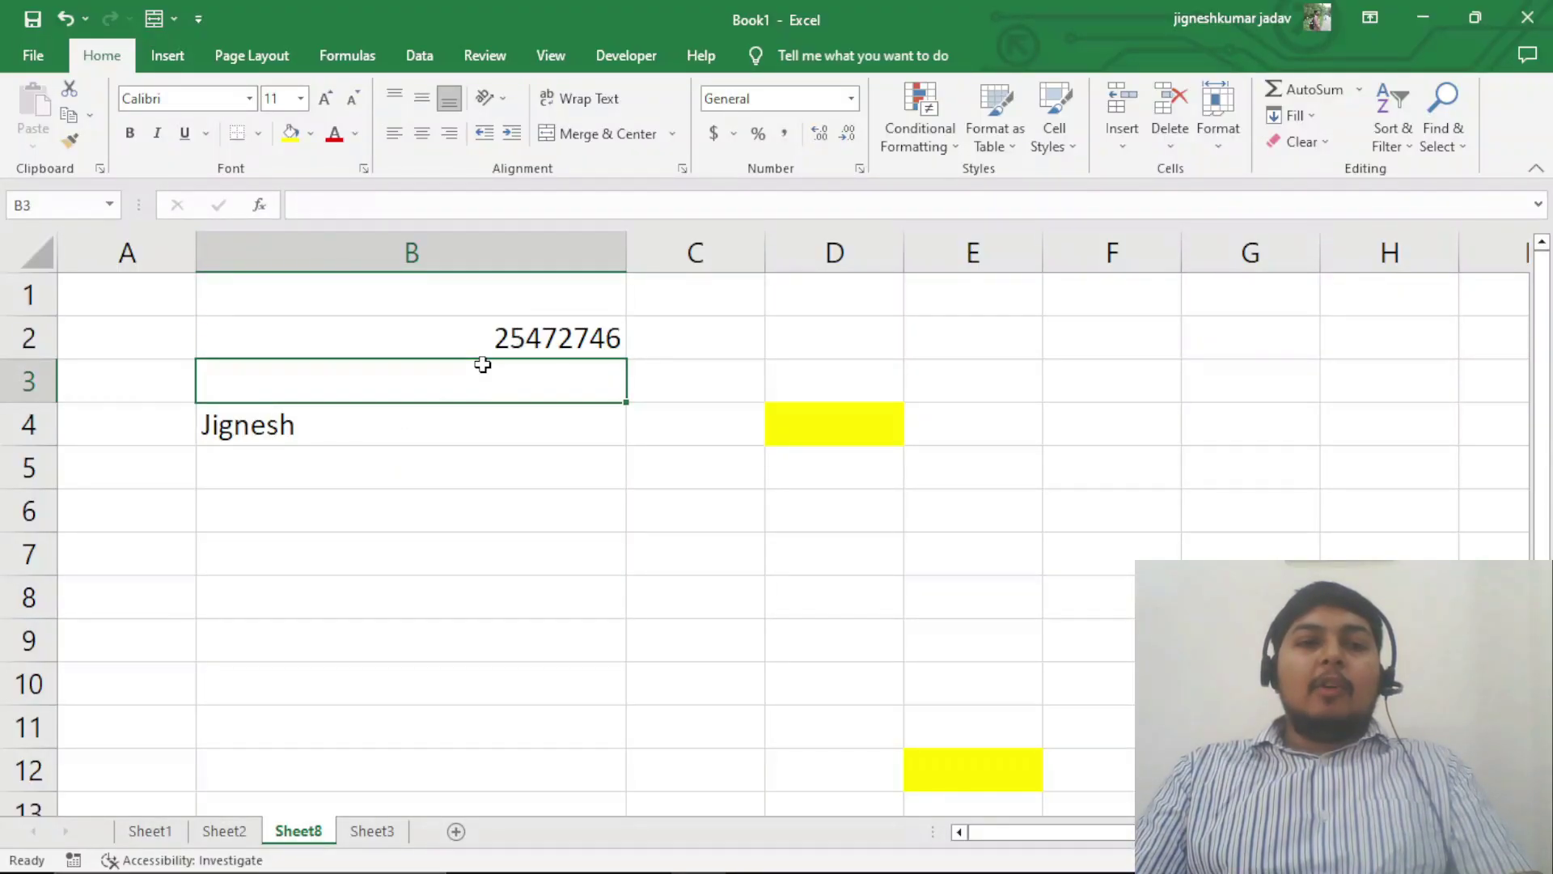
left_click(373, 521)
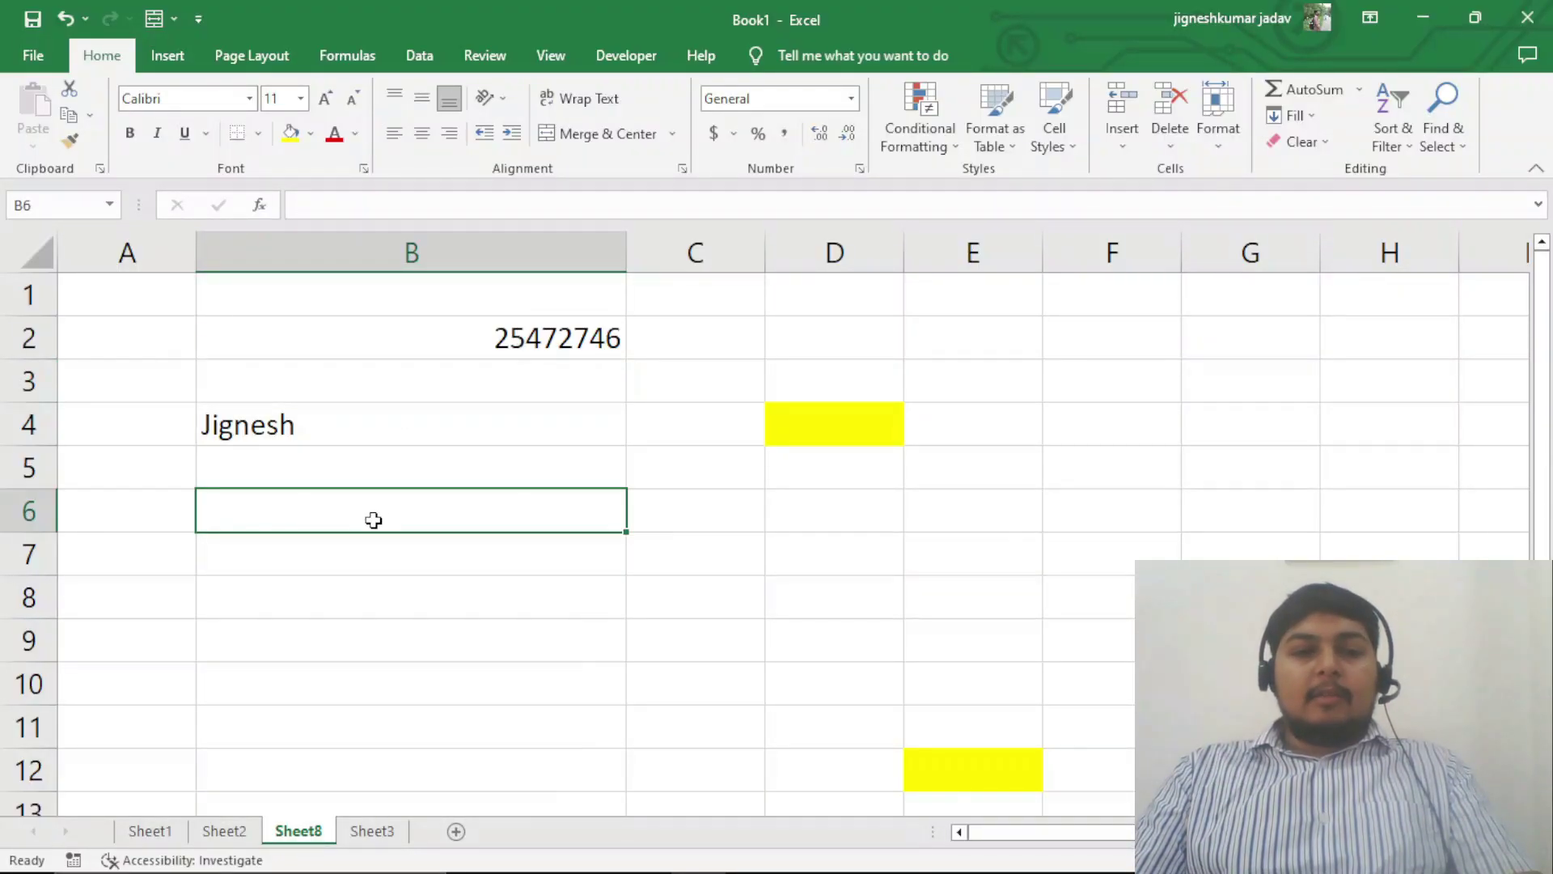
- Enter the numbers 6 in cell B48 and 9 in cell B49 of Sheet8
left_click(586, 652)
scroll(586, 652, "down", 15)
left_click(530, 386)
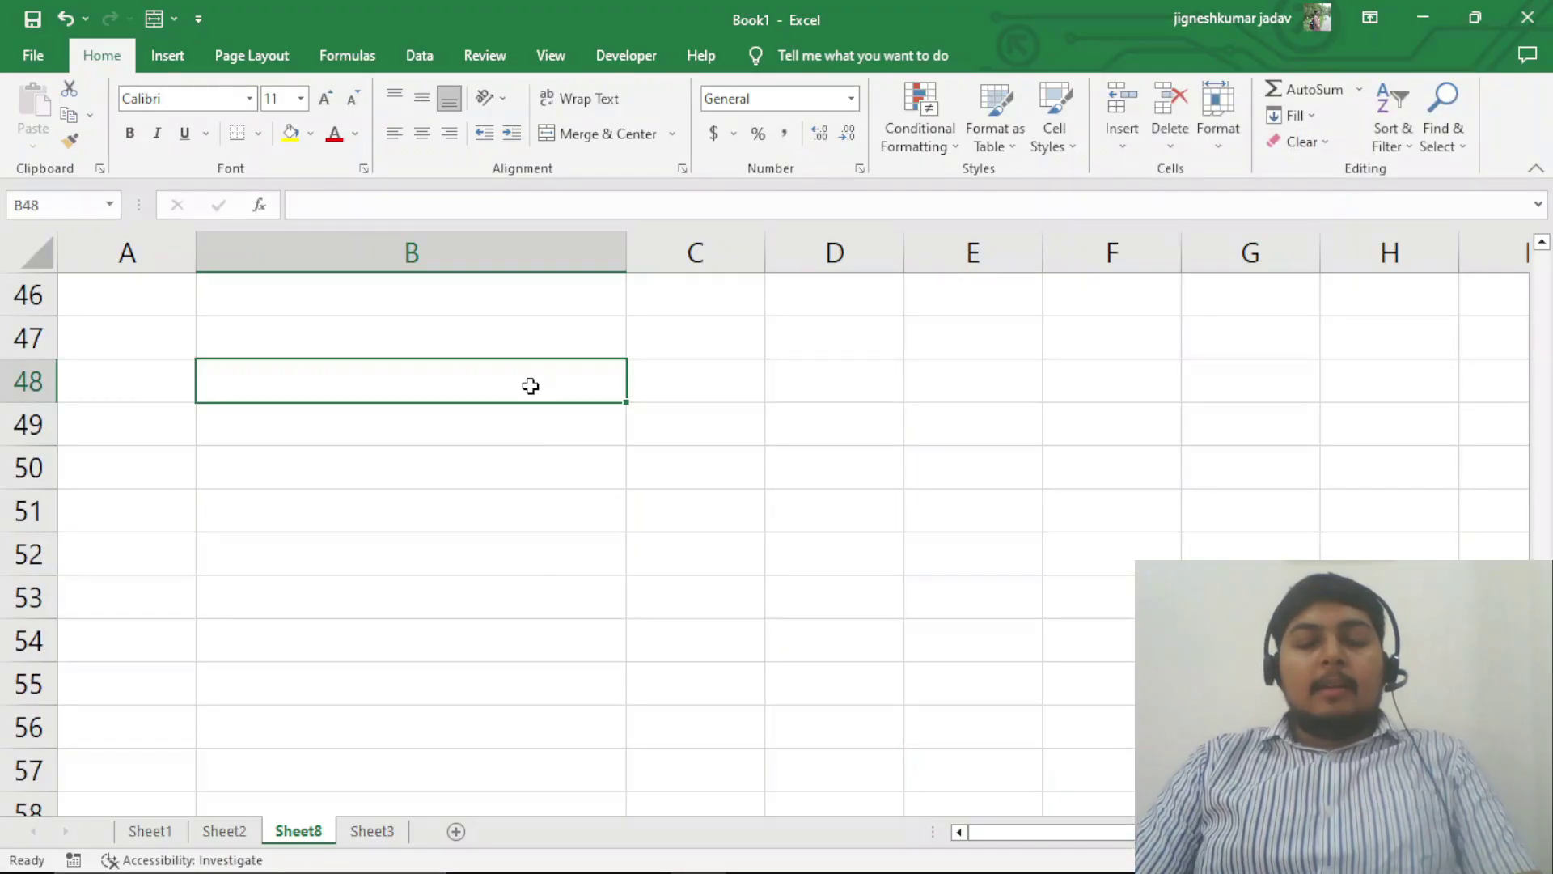
type("6")
key("Return")
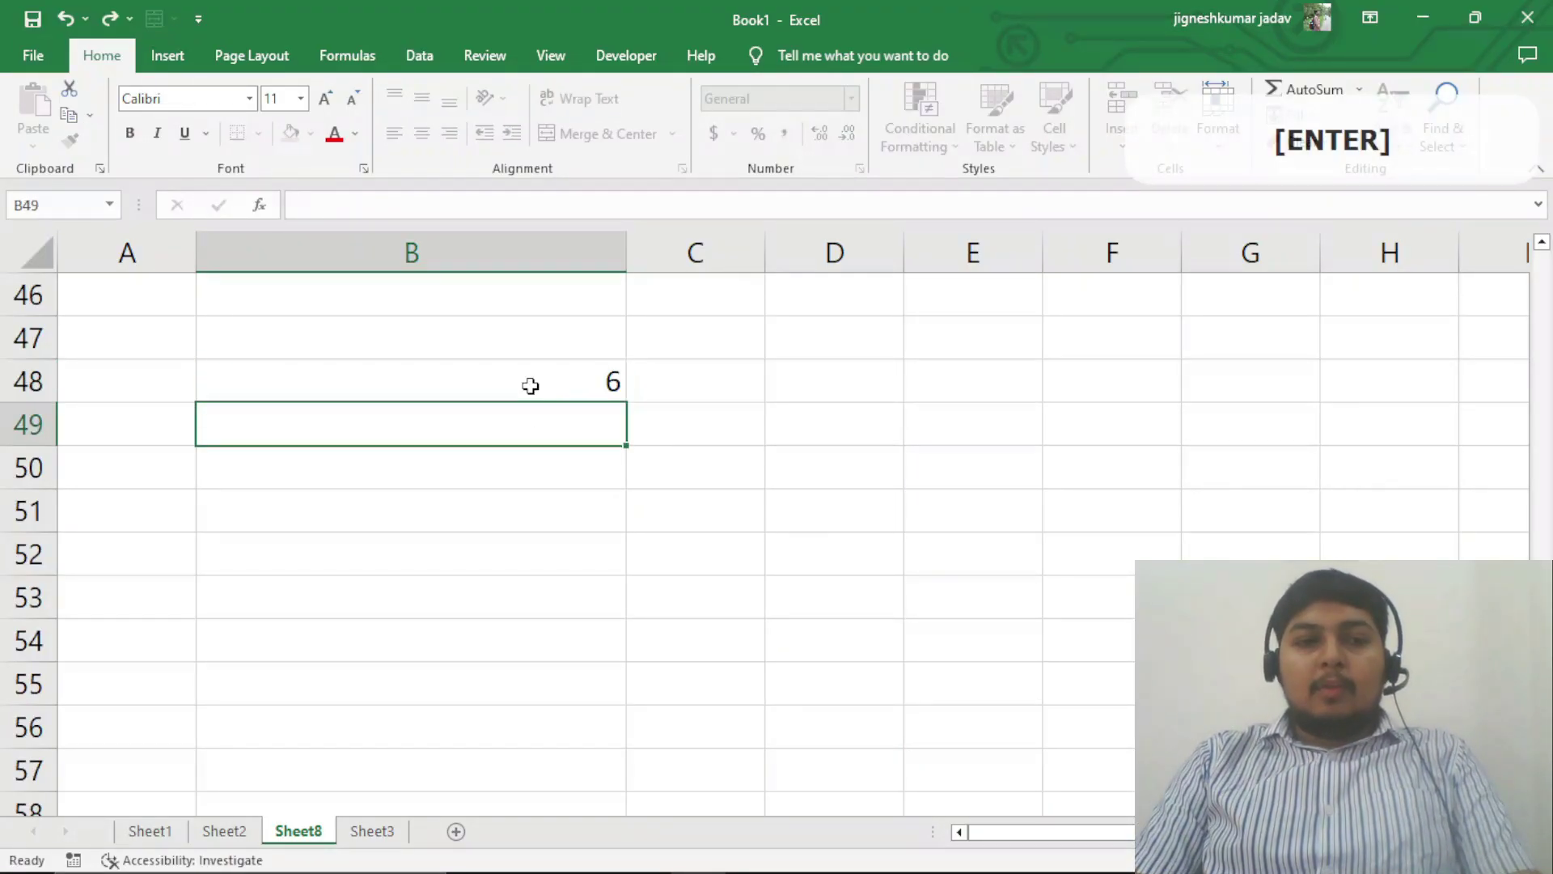
type("9")
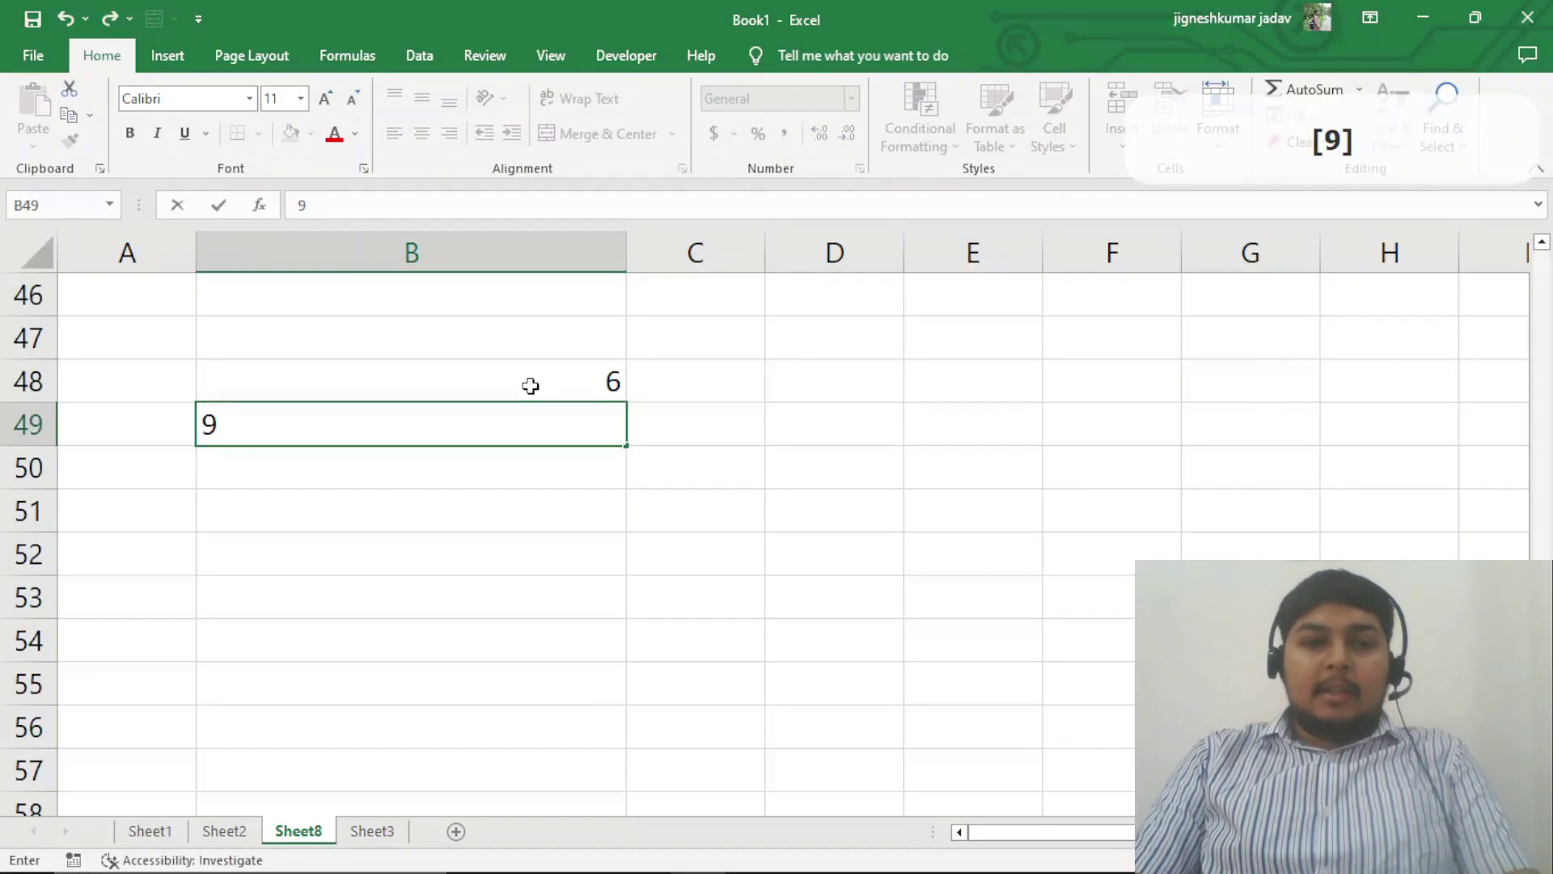
key("Return")
- Enter the formula =SUM(B48:B49) in cell B50 to add the two numbers above it
type("=")
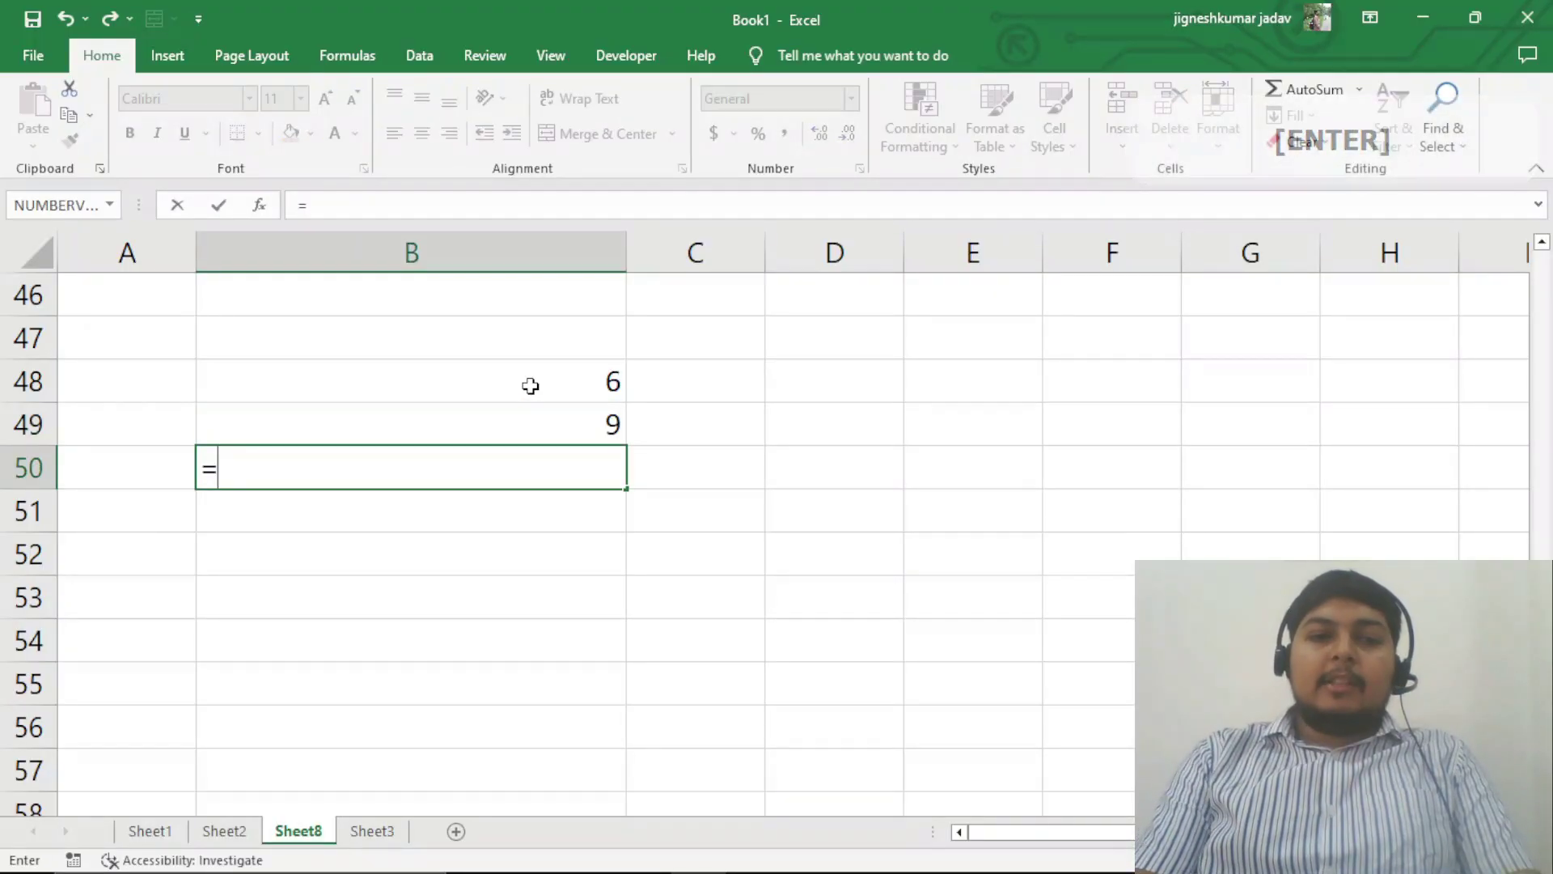
type("sum")
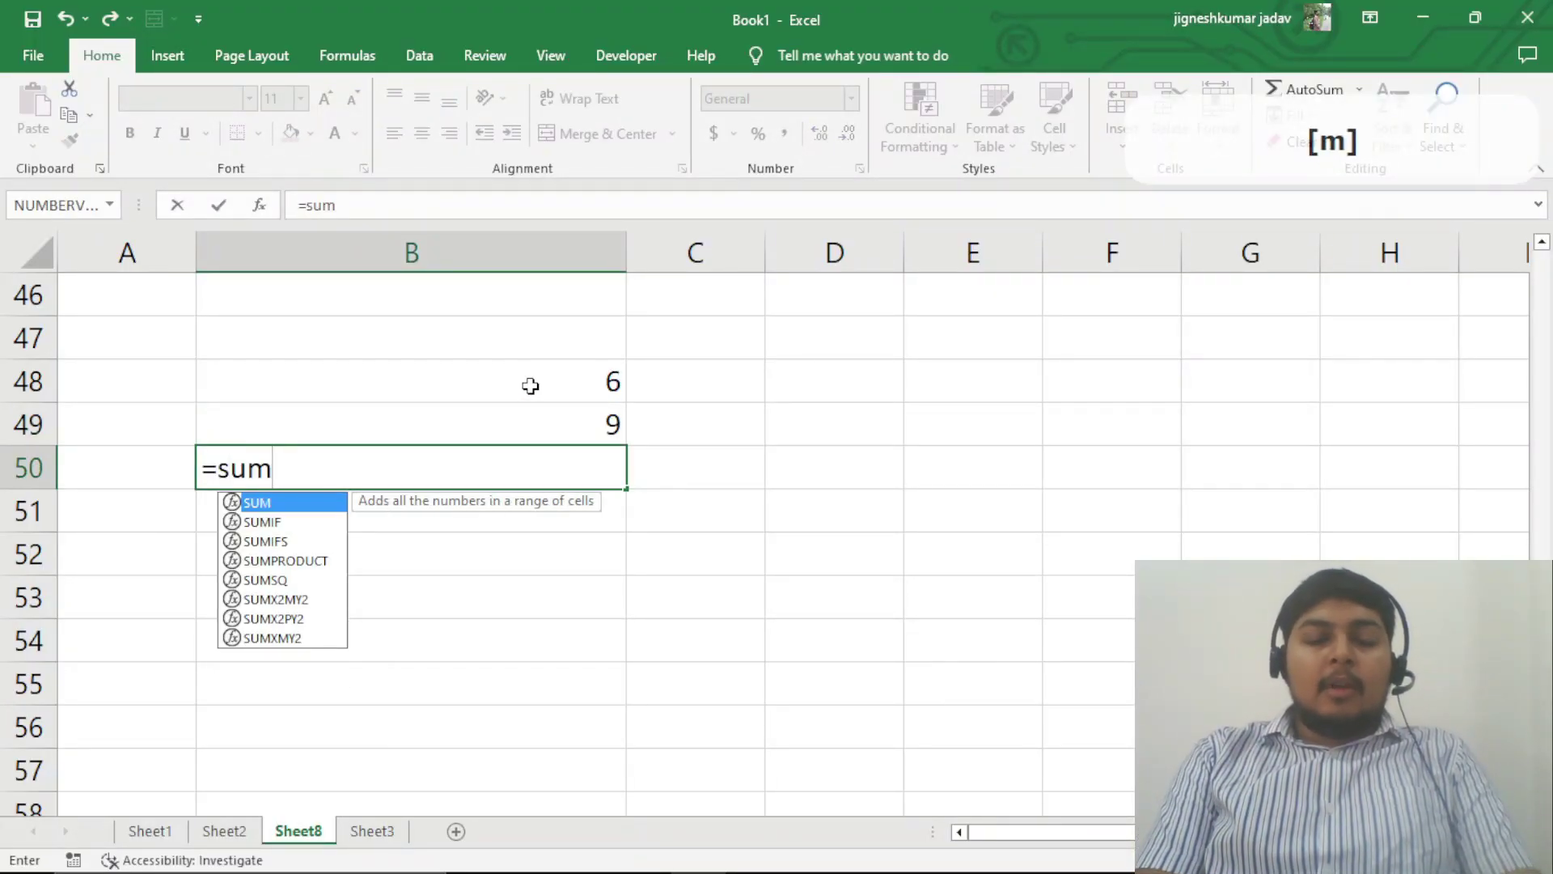
type("(")
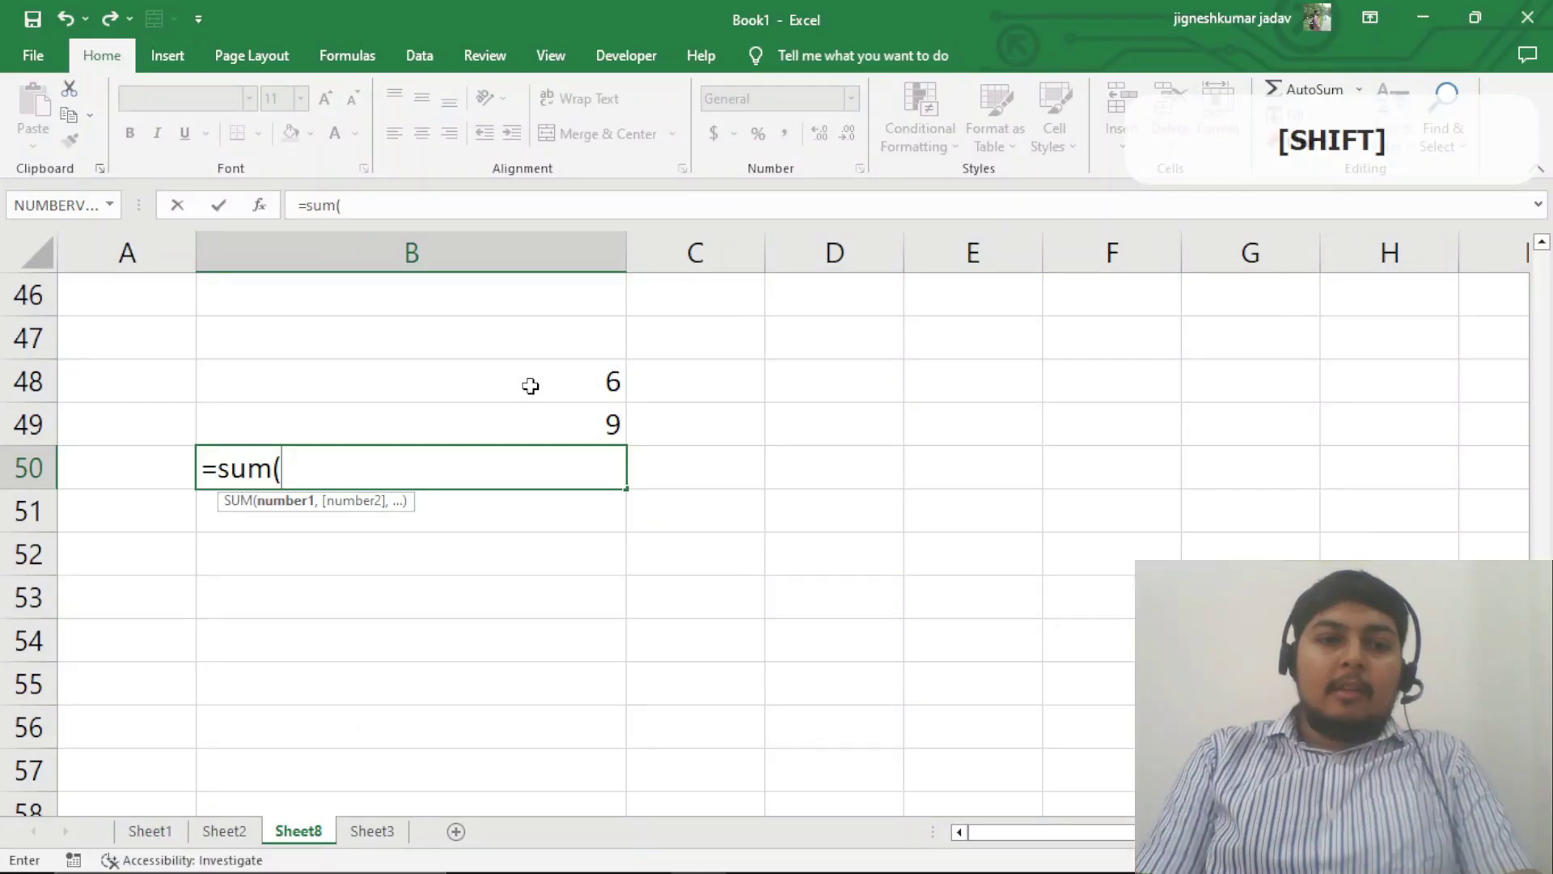
key("Up")
key("Up")
key("shift+Down")
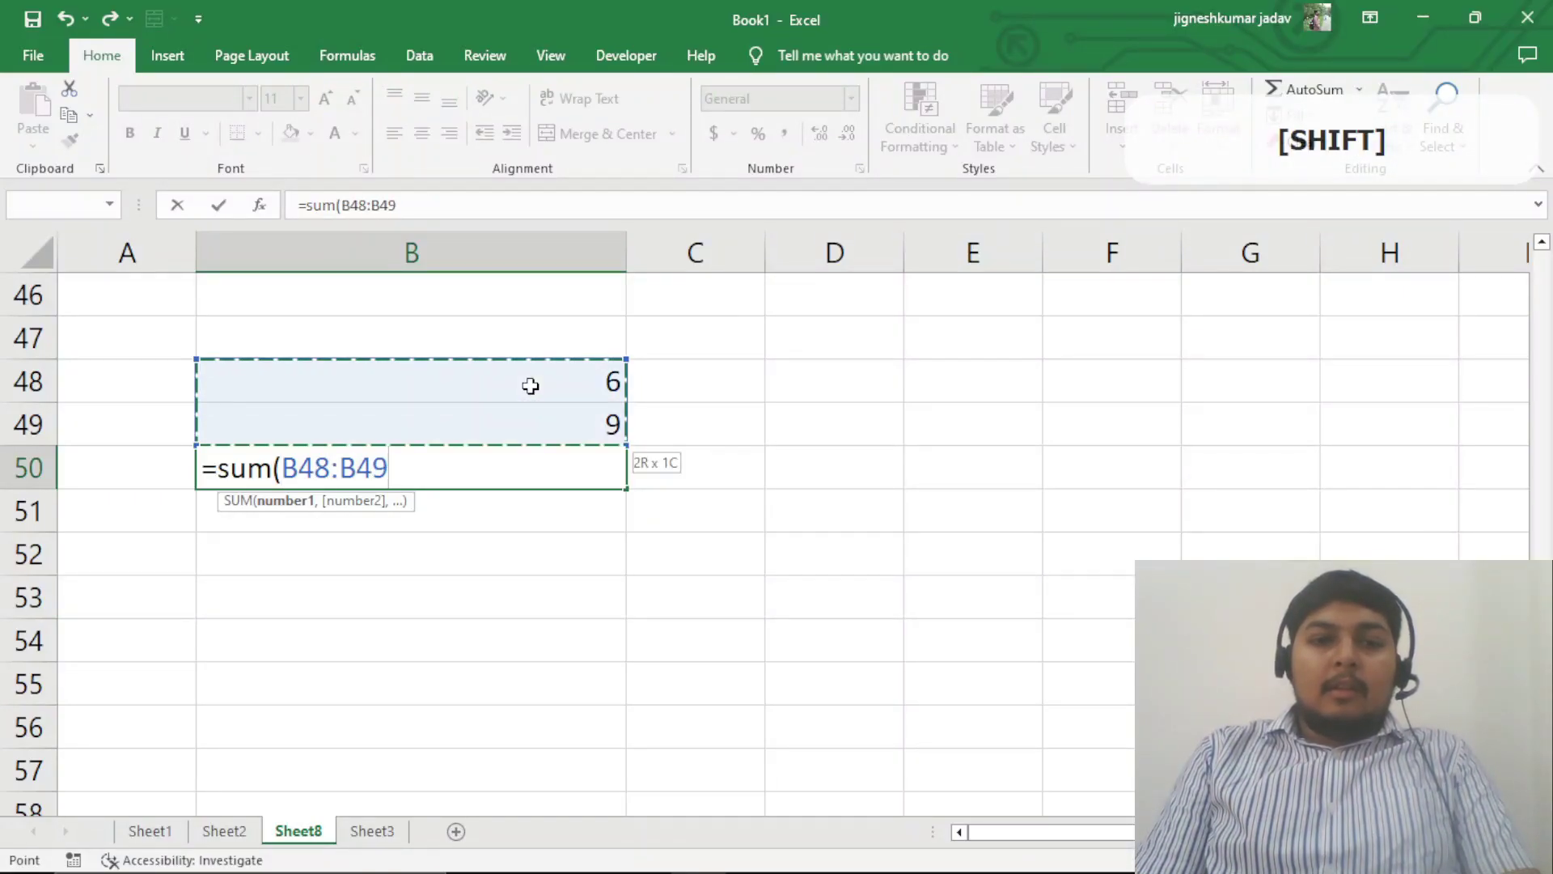
type(")")
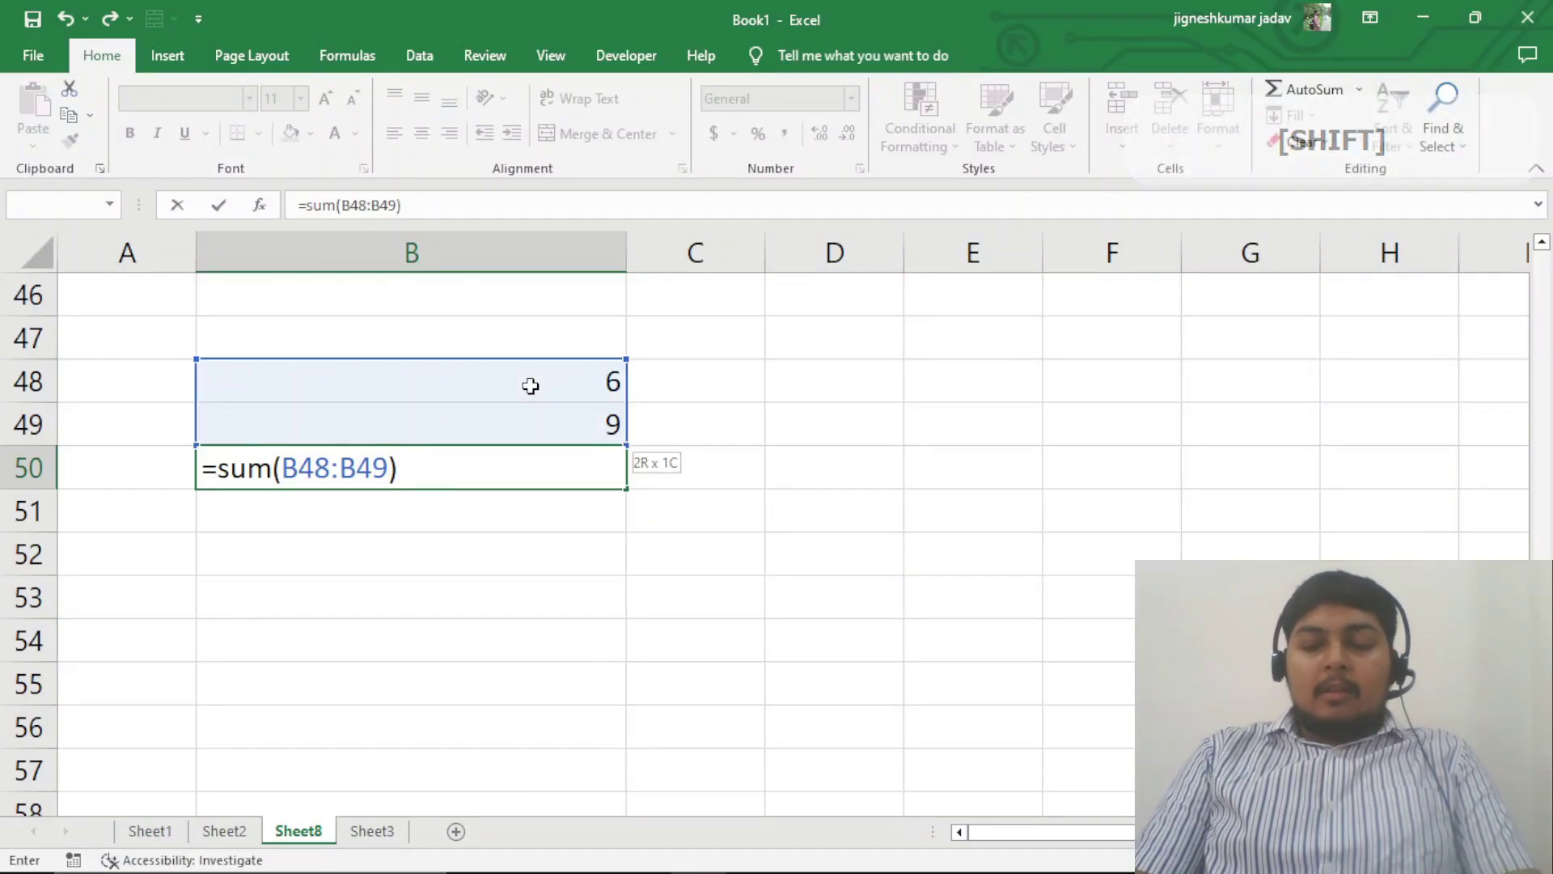
key("Return")
- Inspect cells B48, B49 and B50 to compare the plain numbers with the formula behind the total
key("Up")
key("Up")
key("Up")
key("Down")
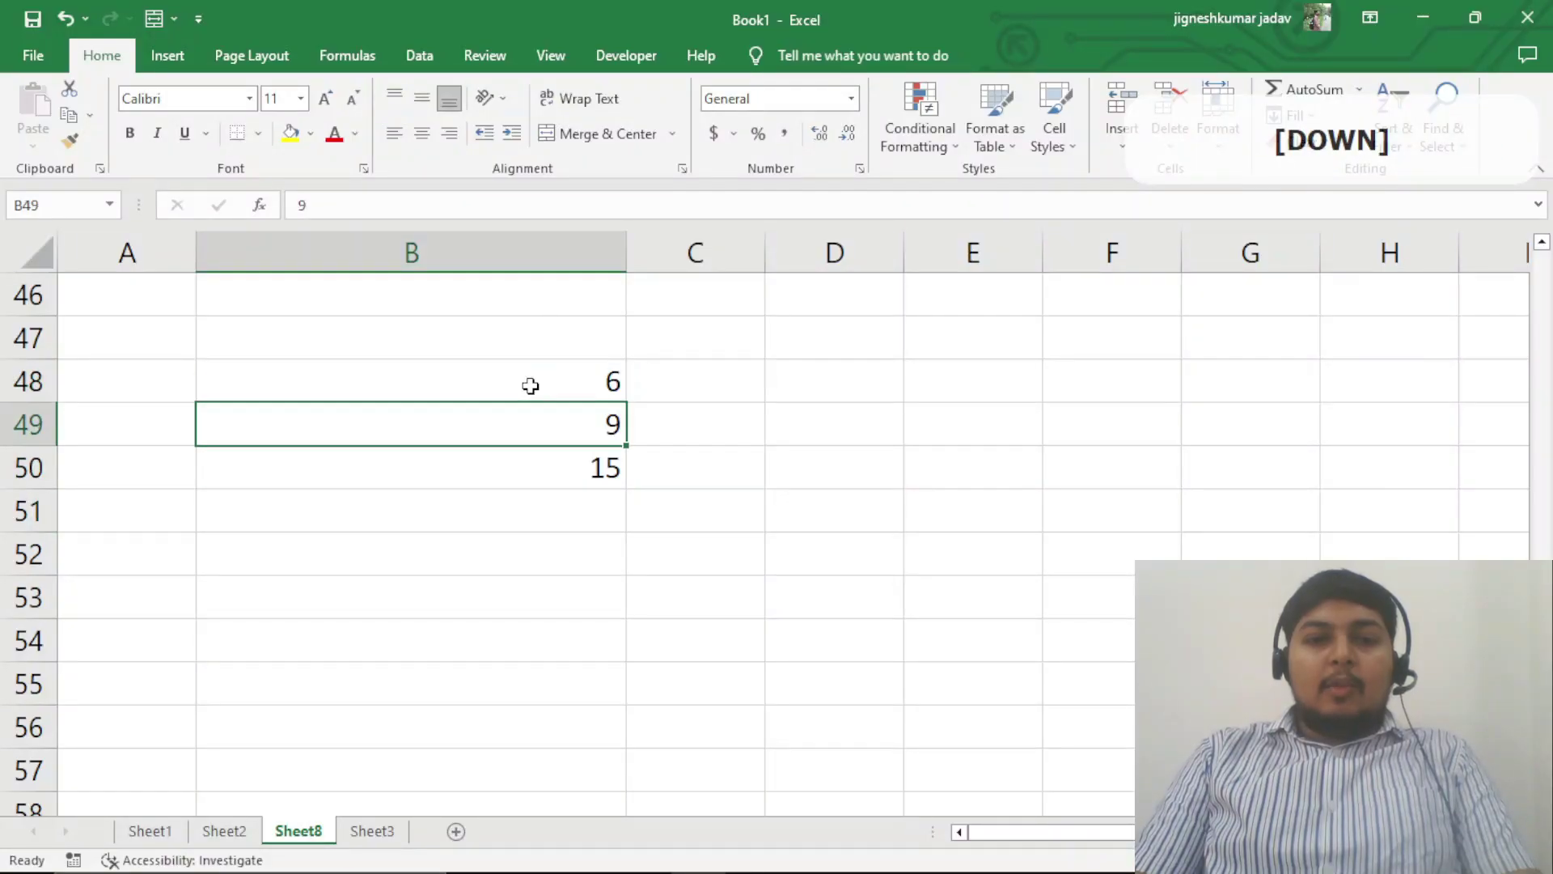
key("Up")
key("Down")
key("Down")
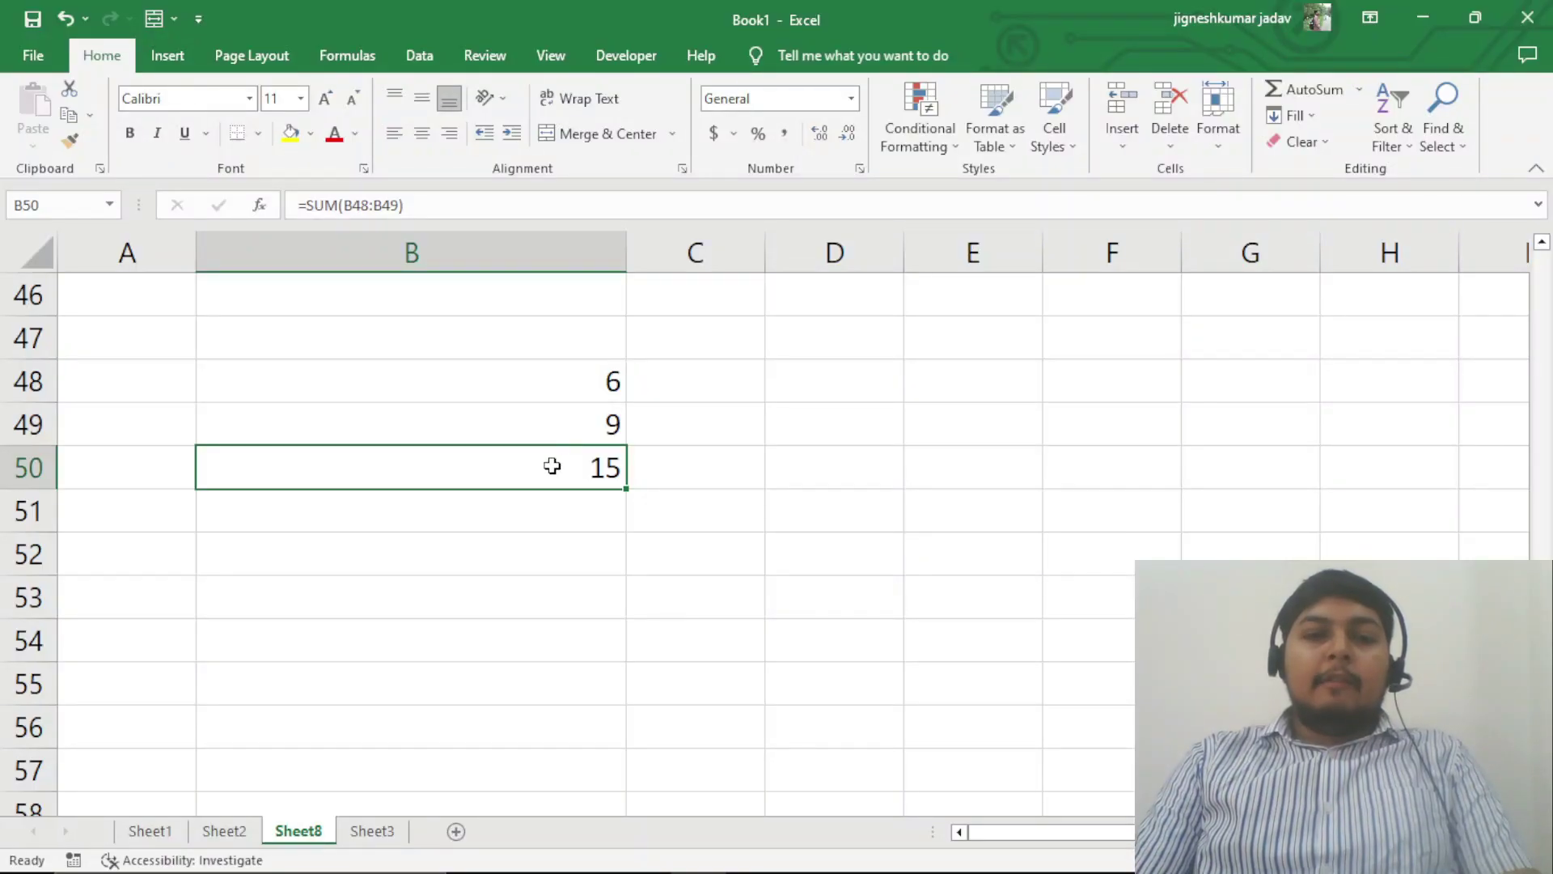
left_click(774, 538)
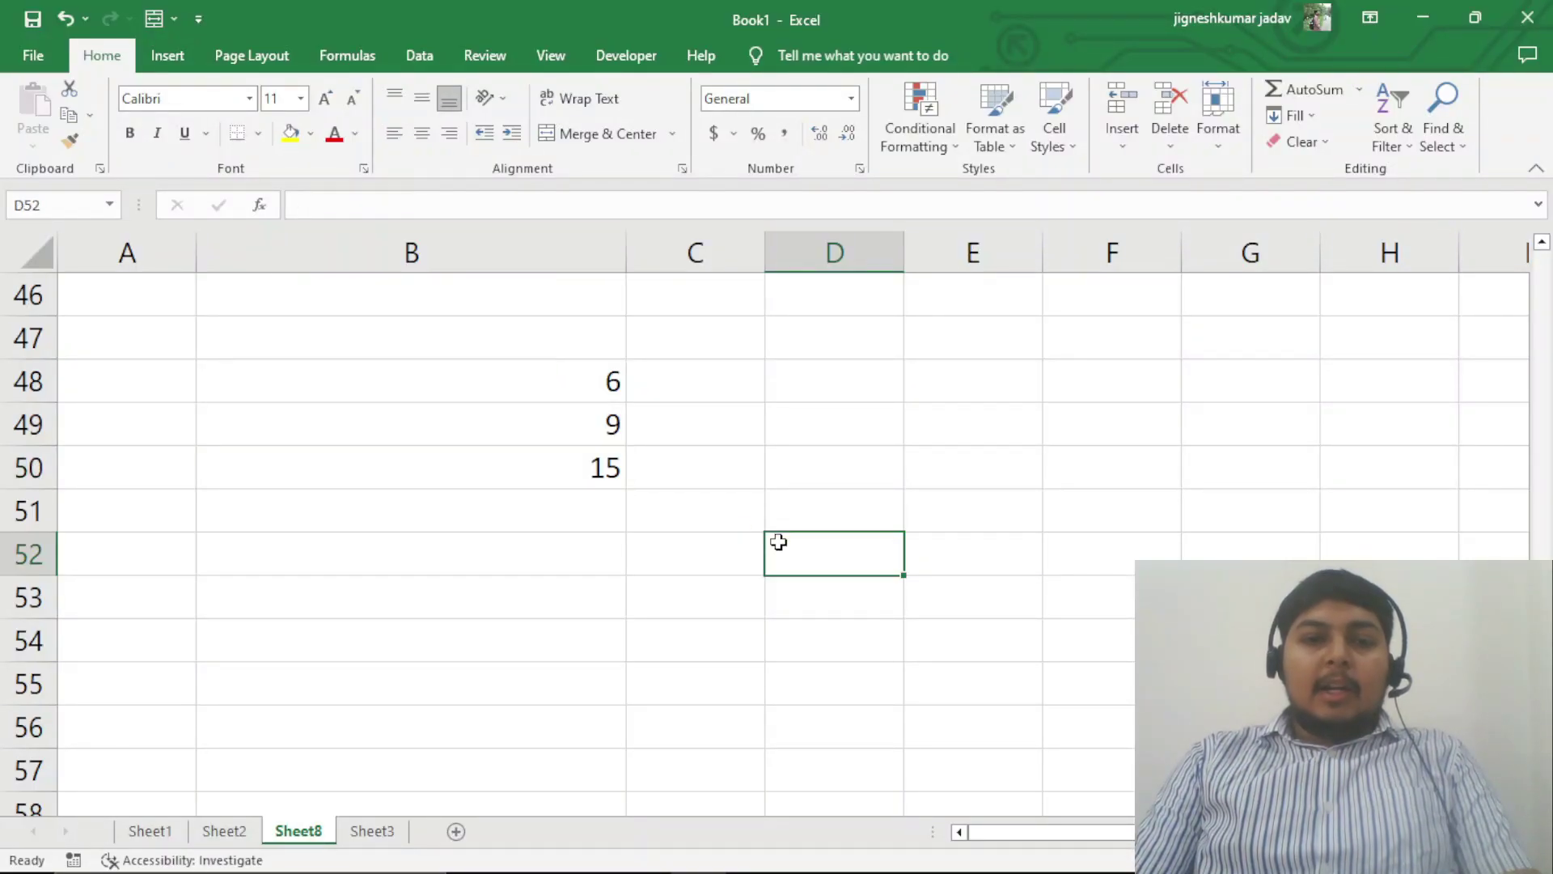
left_click(531, 464)
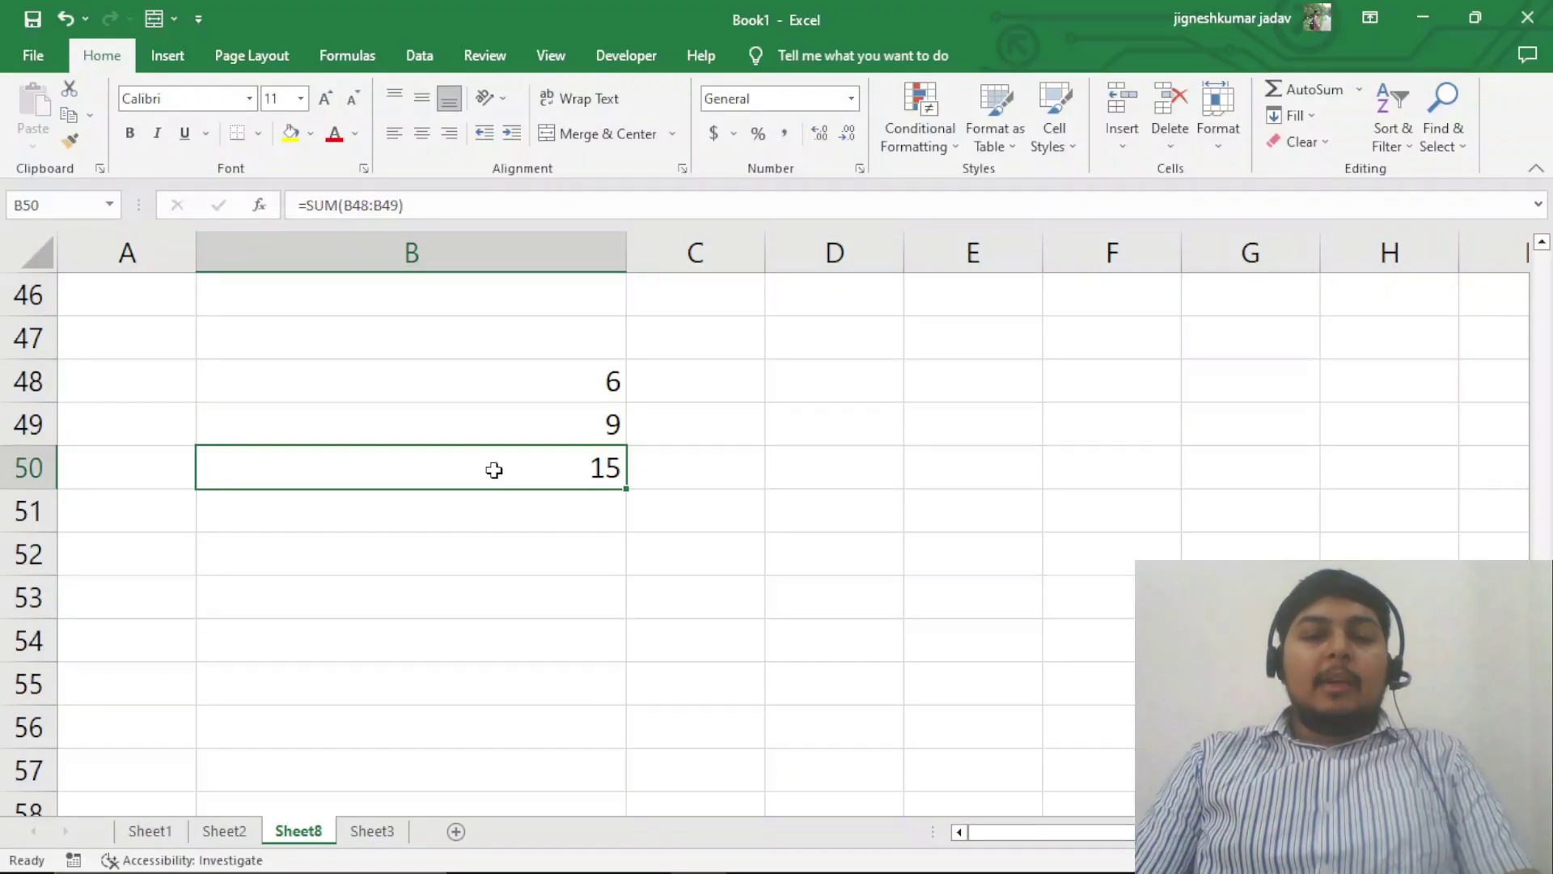
left_click(555, 628)
left_click(518, 470)
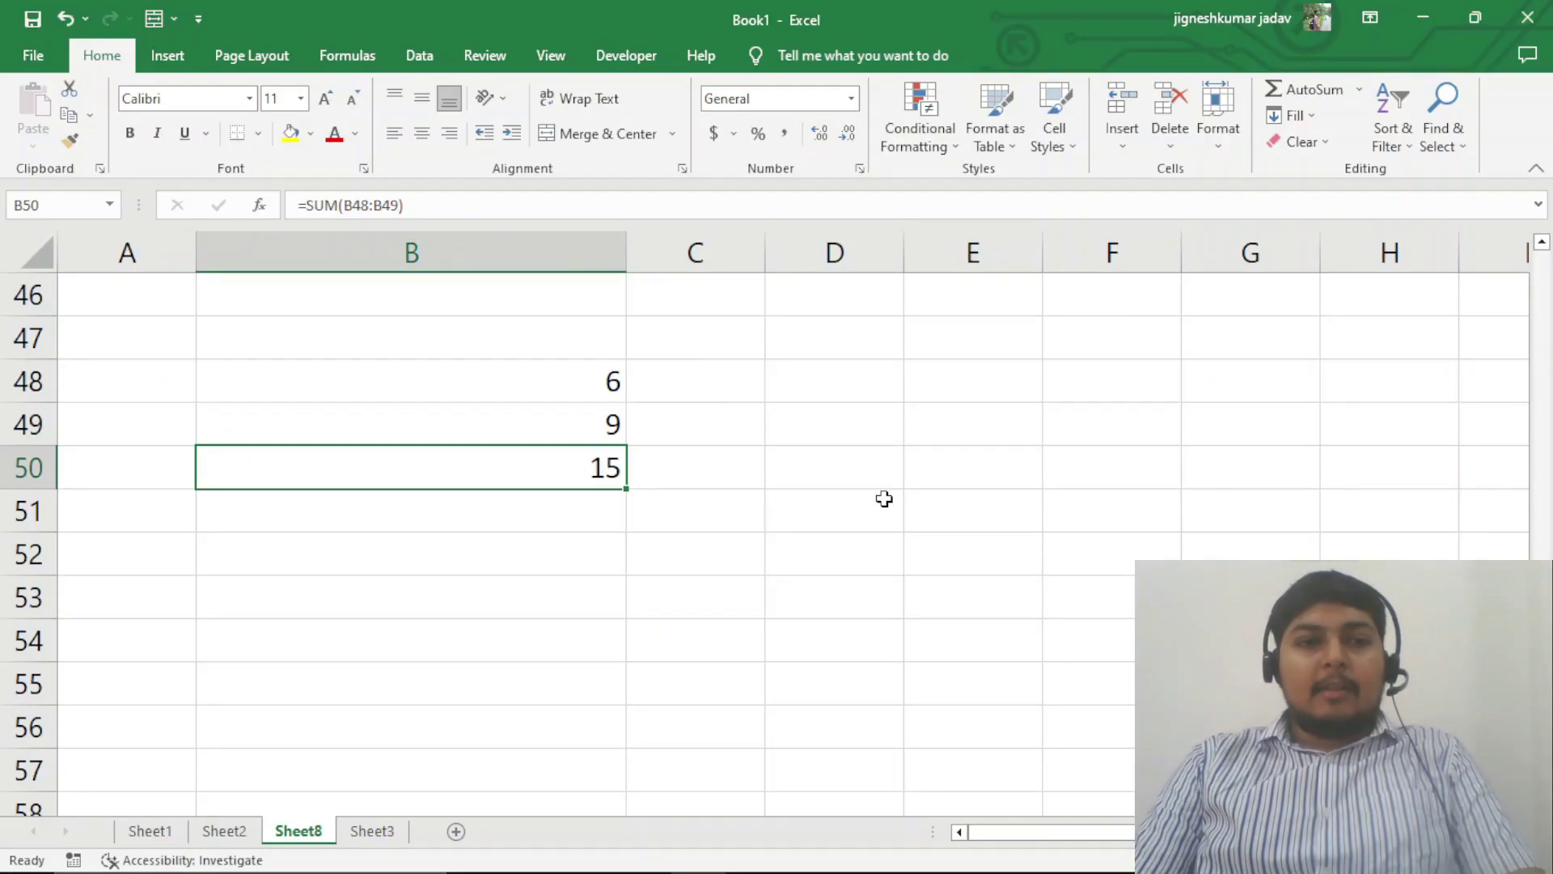
left_click(676, 603)
scroll(671, 628, "down", 3)
scroll(670, 628, "down", 5)
left_click(502, 396)
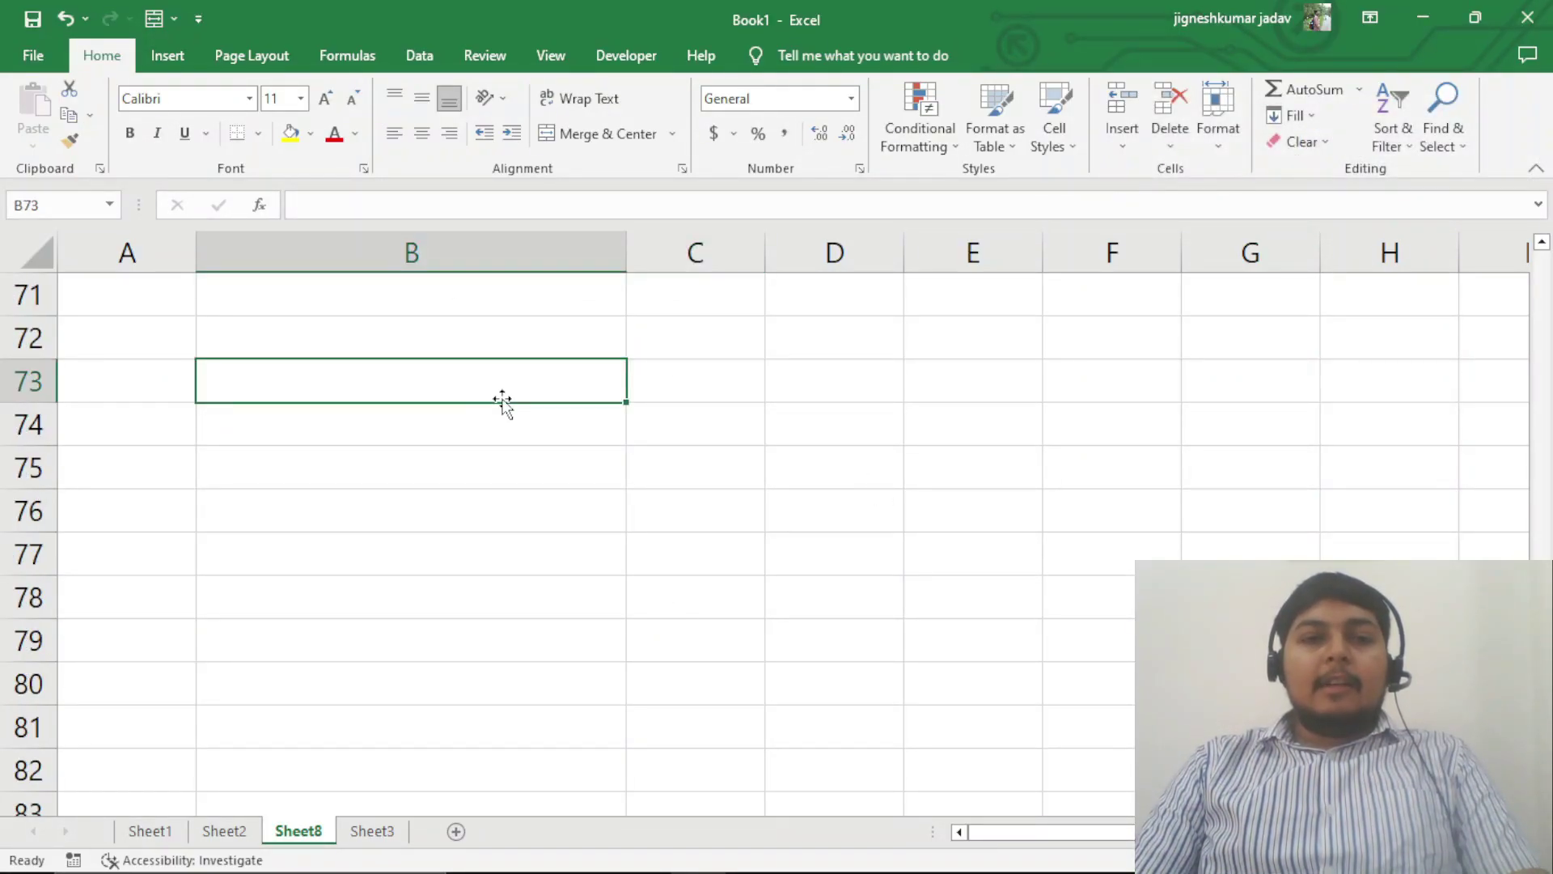
left_click(388, 204)
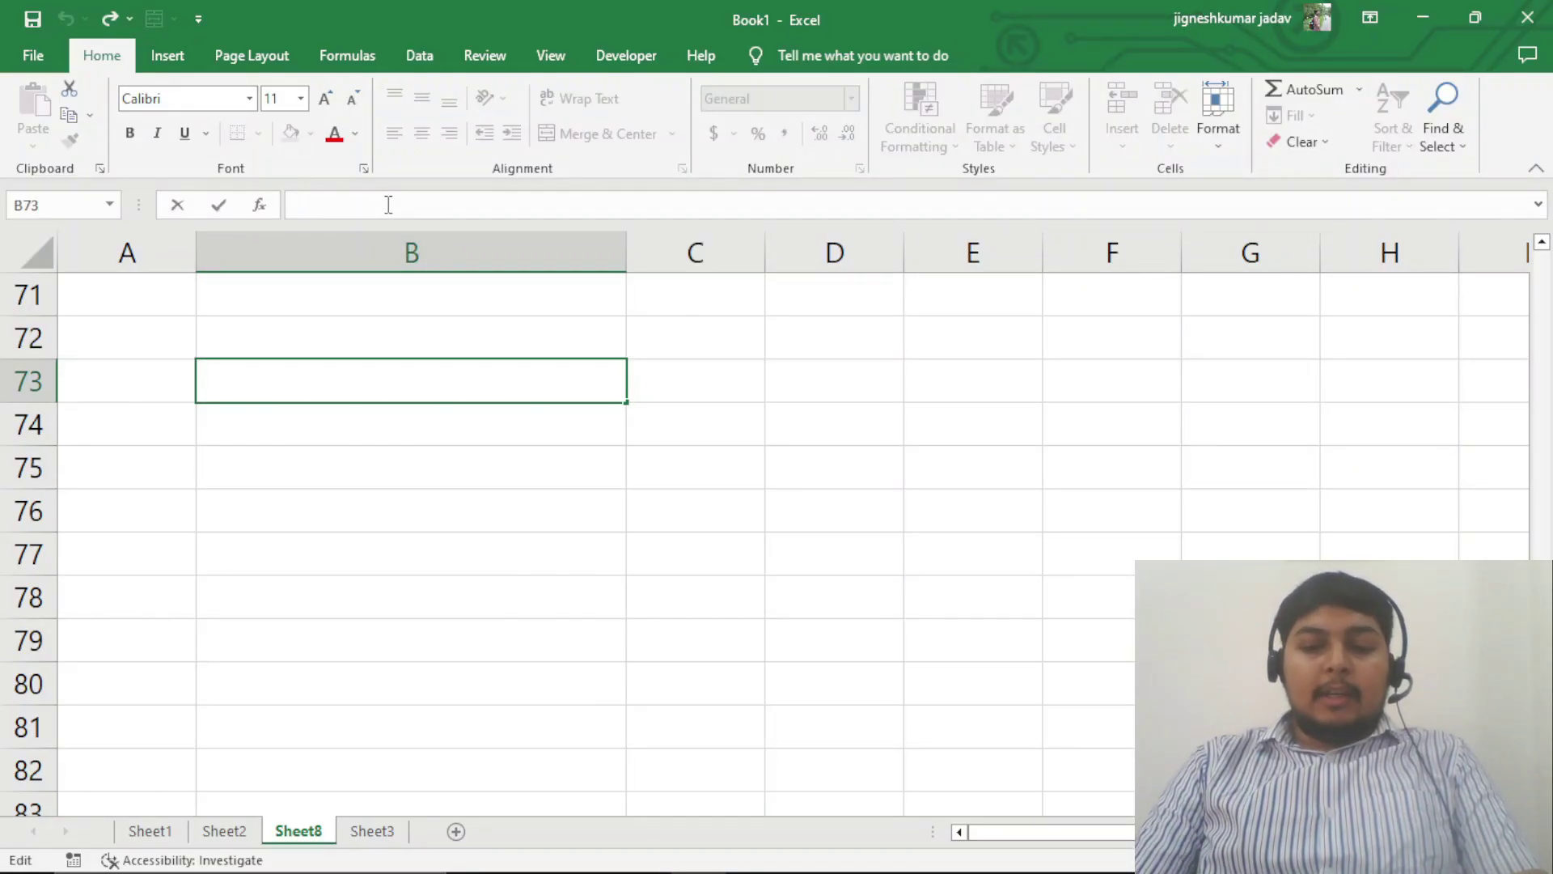
type("=")
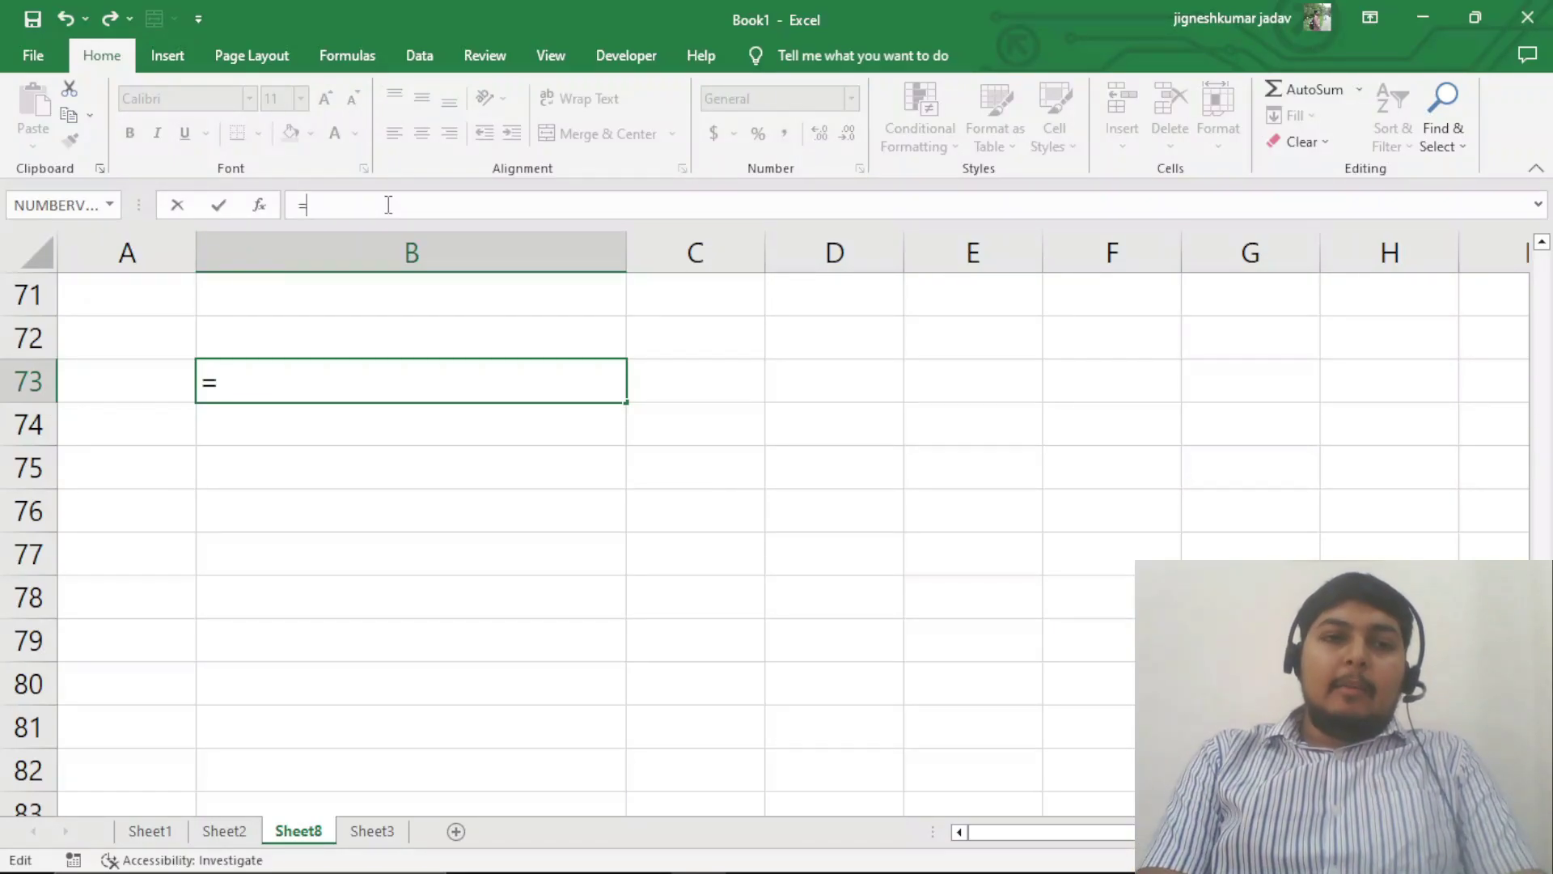
type("sum")
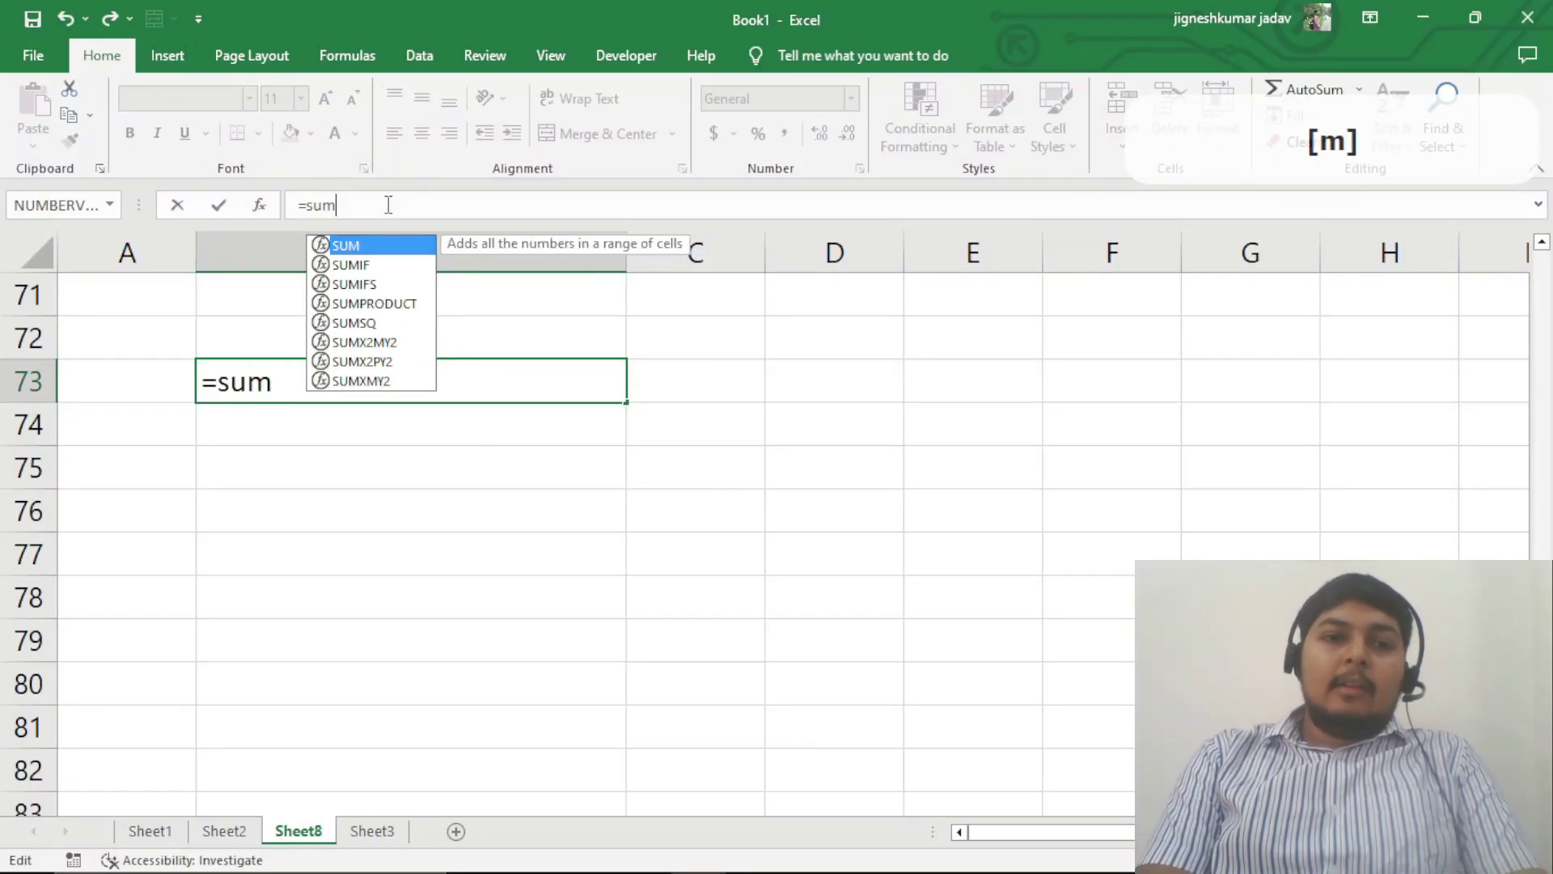
key("BackSpace")
key("BackSpace")
key("BackSpace")
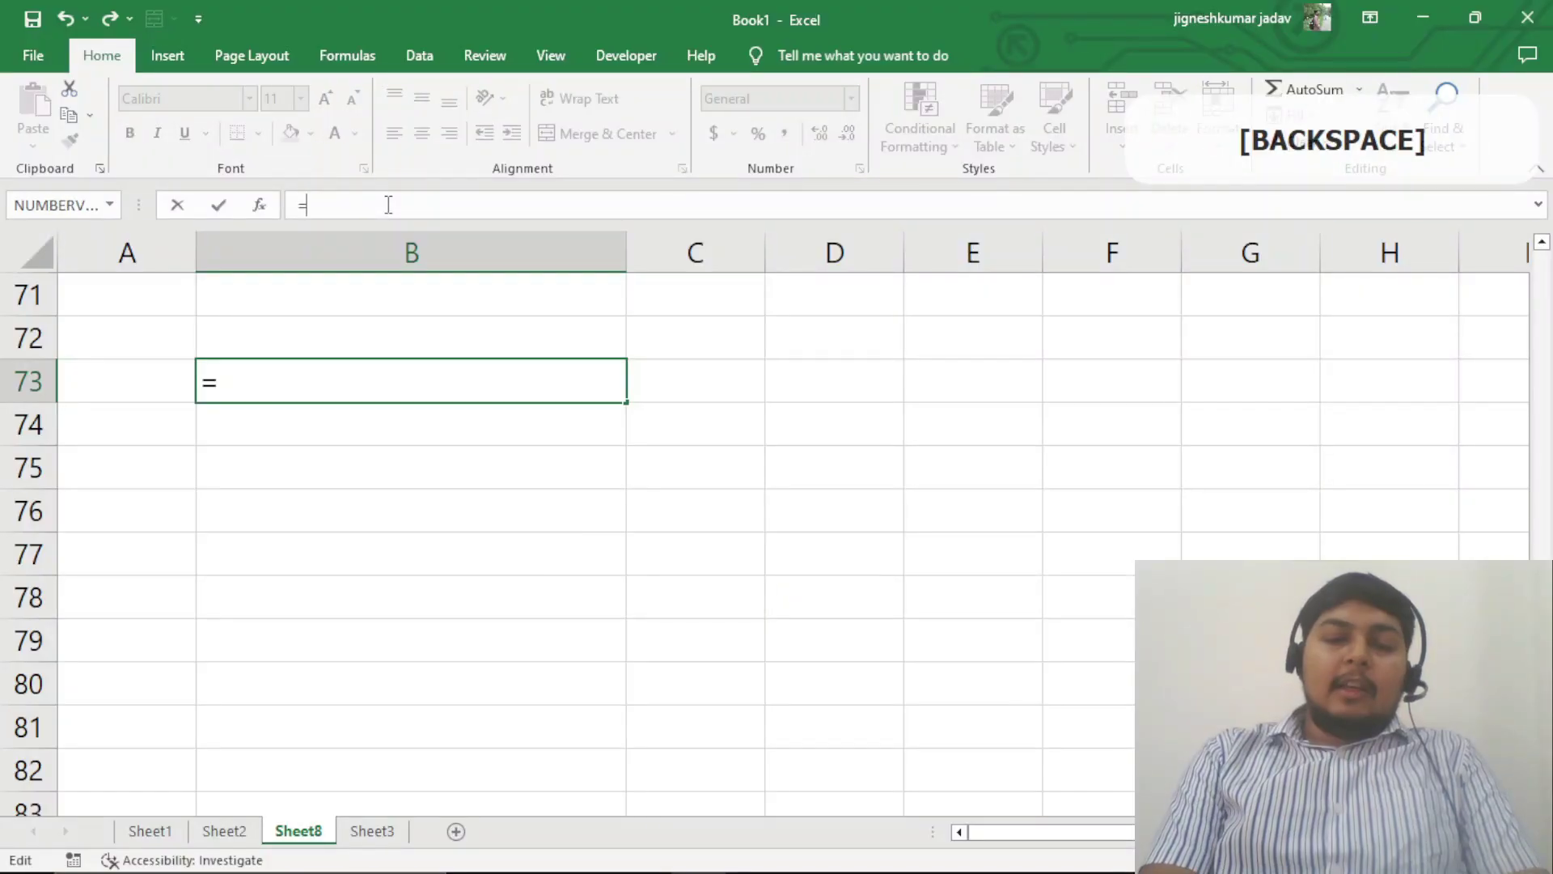
key("BackSpace")
key("shift")
type("+")
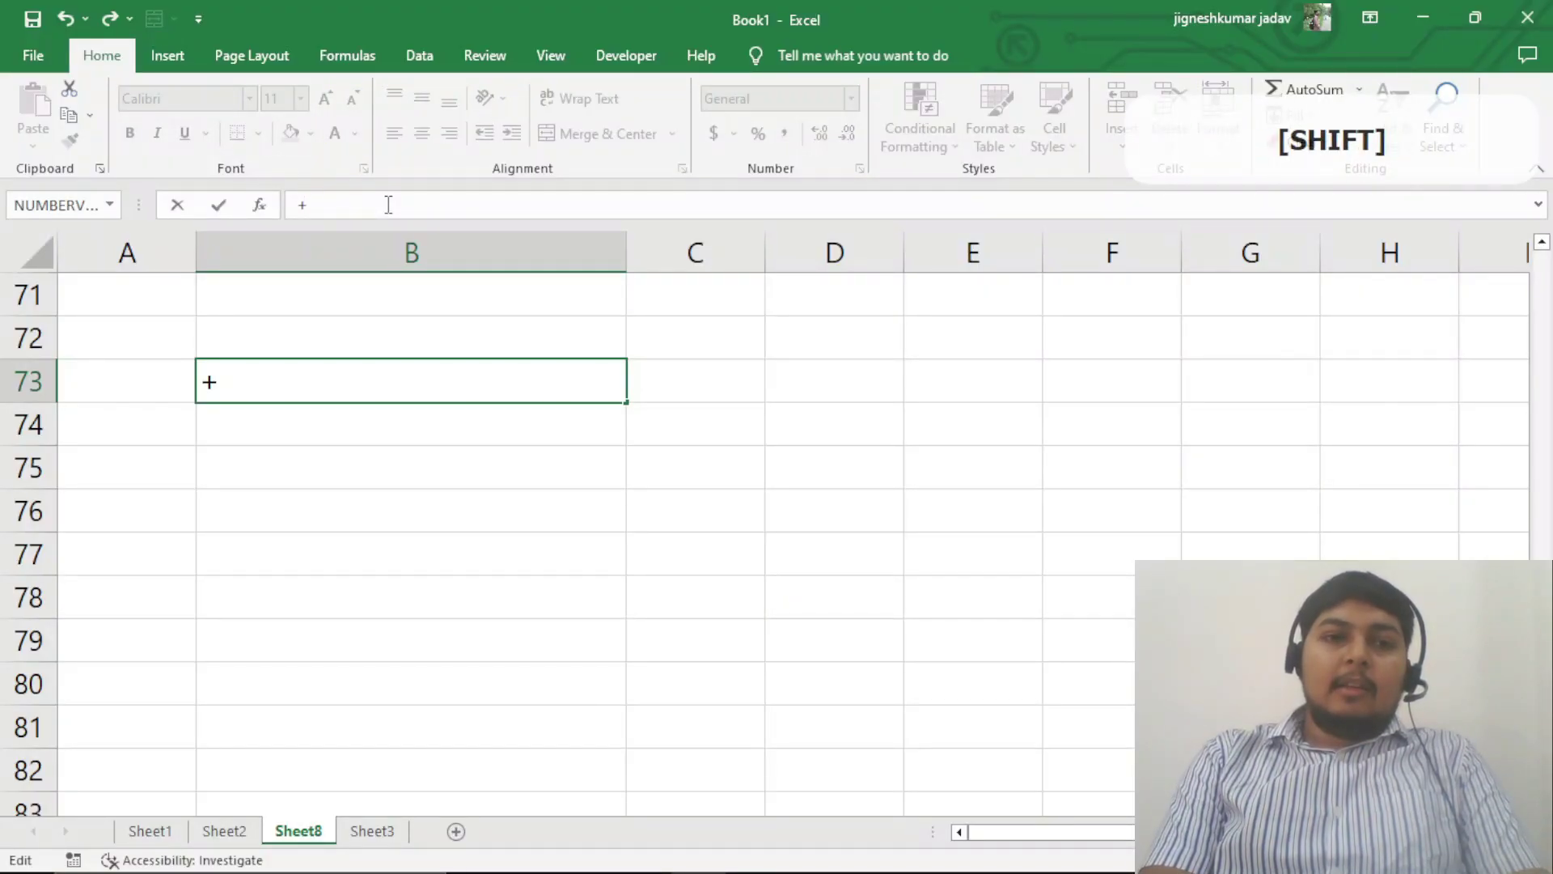
type("fjdis")
key("BackSpace")
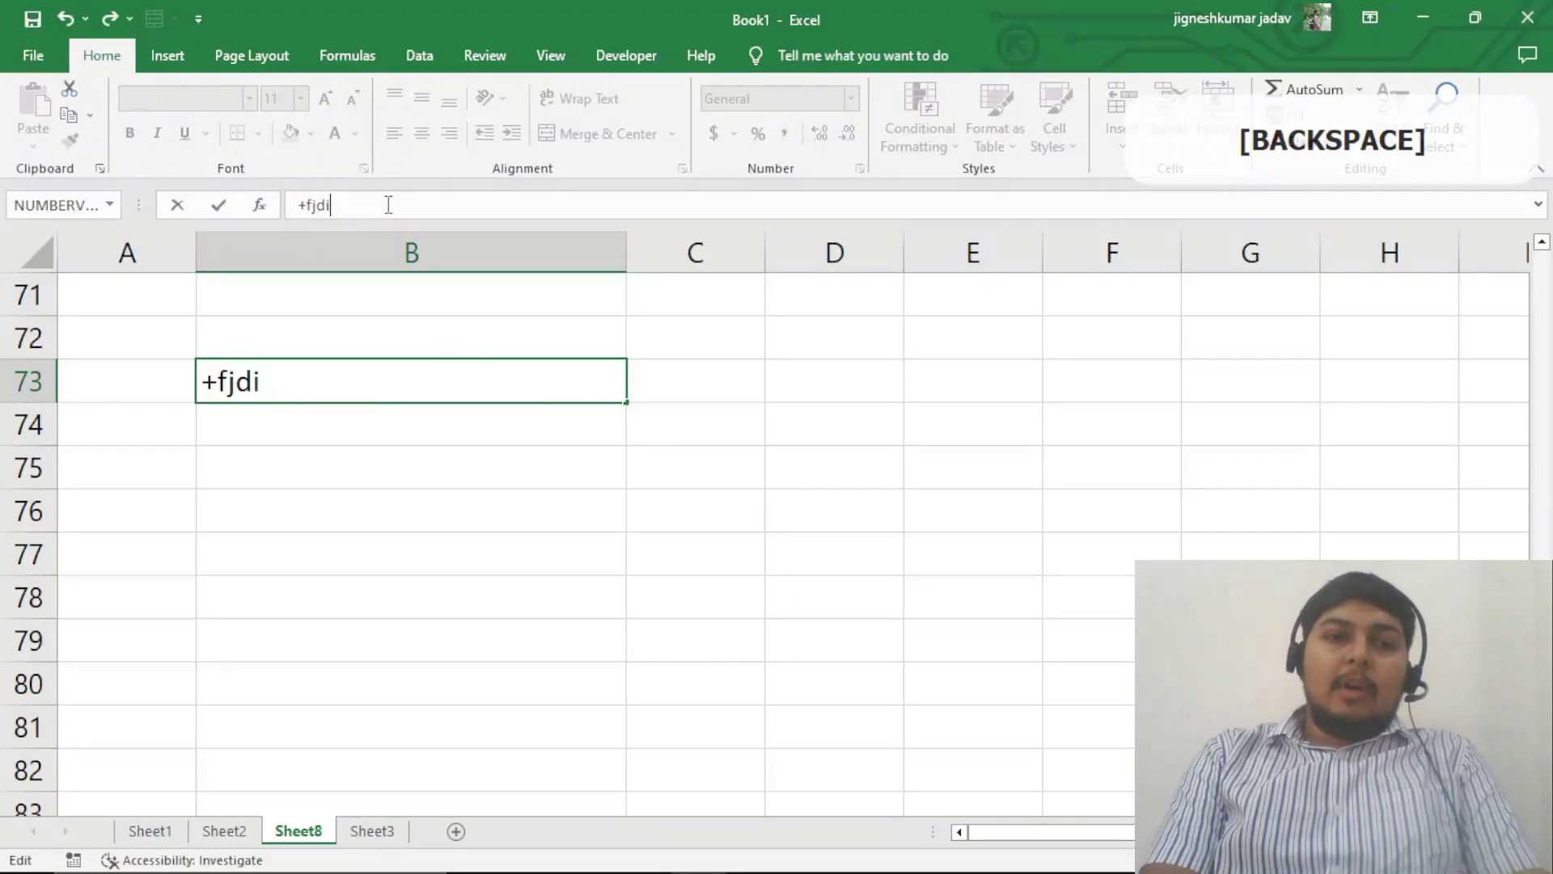
key("BackSpace")
key("BackSpace")
key("BackSpace")
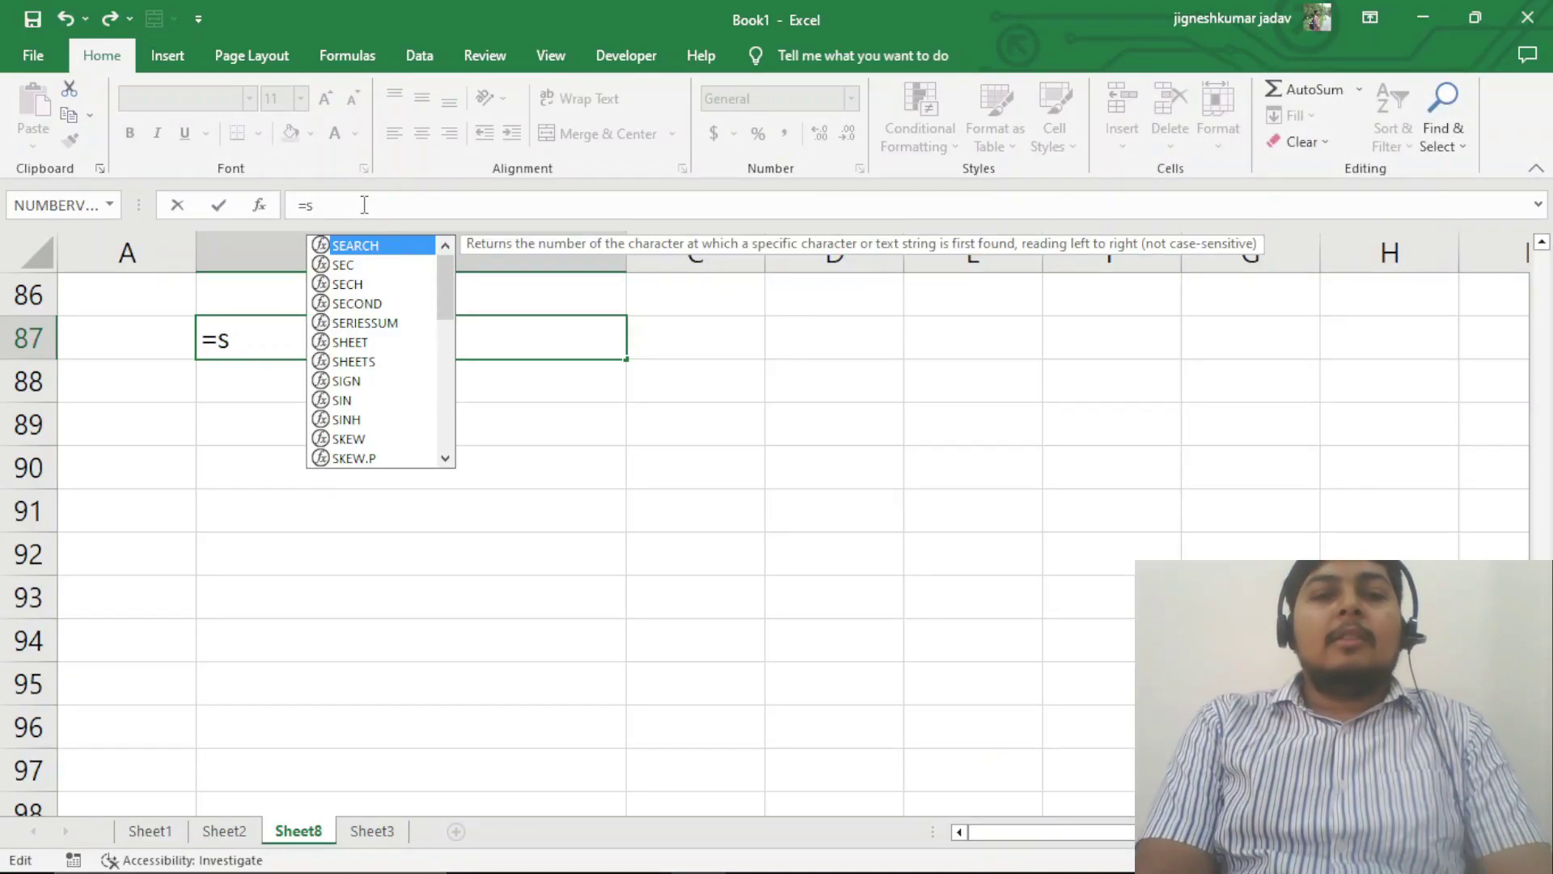
- Begin the formula =sum in cell B87 and browse the suggested functions as far as SUMIFS
type("um")
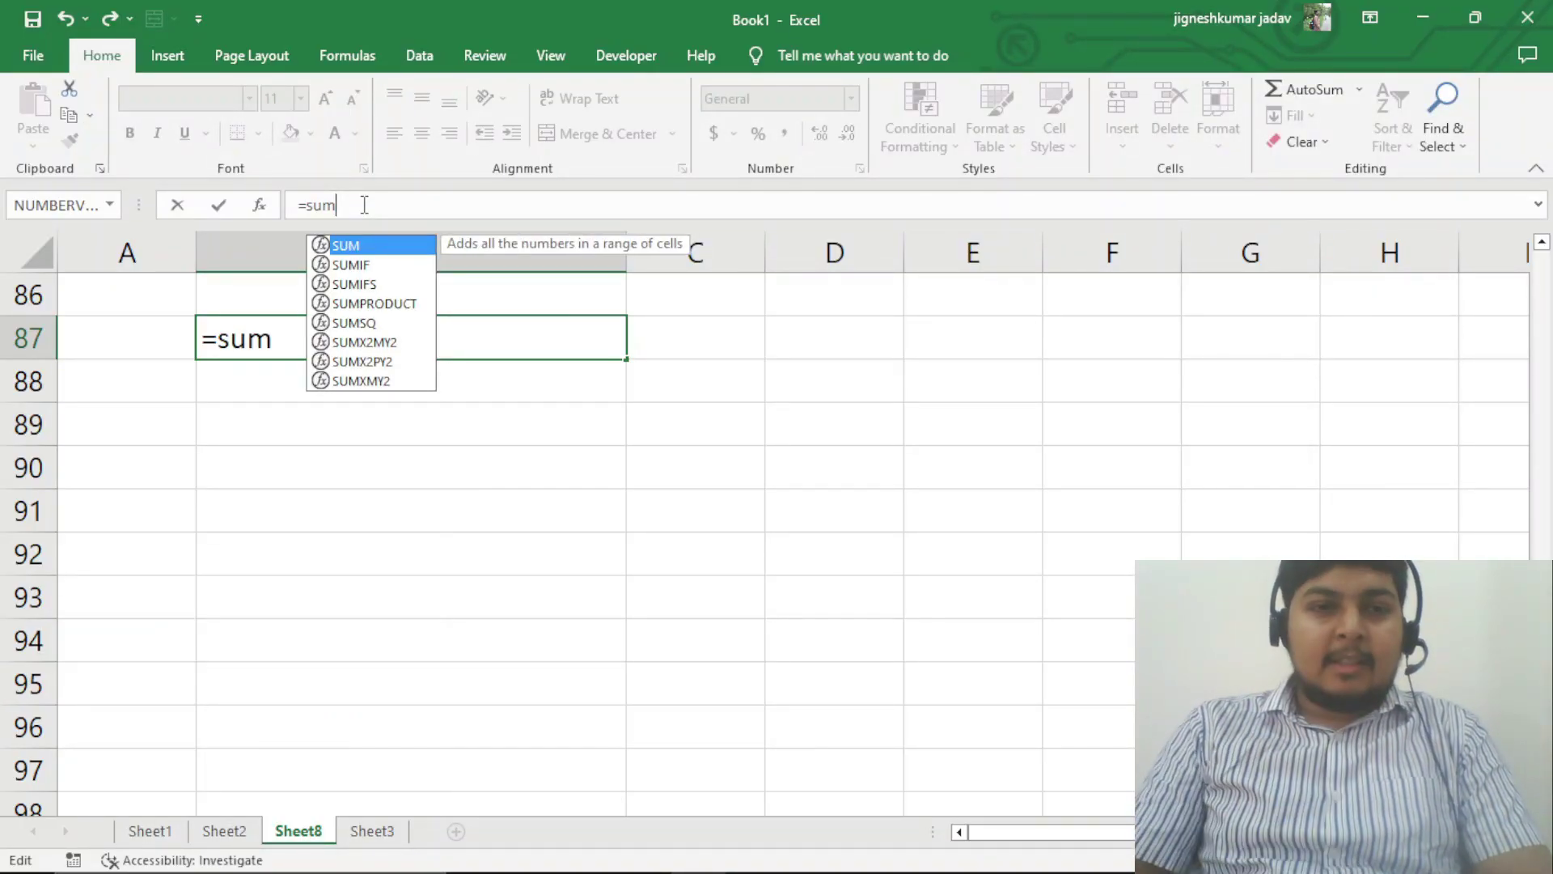
key("Down")
key("Down")
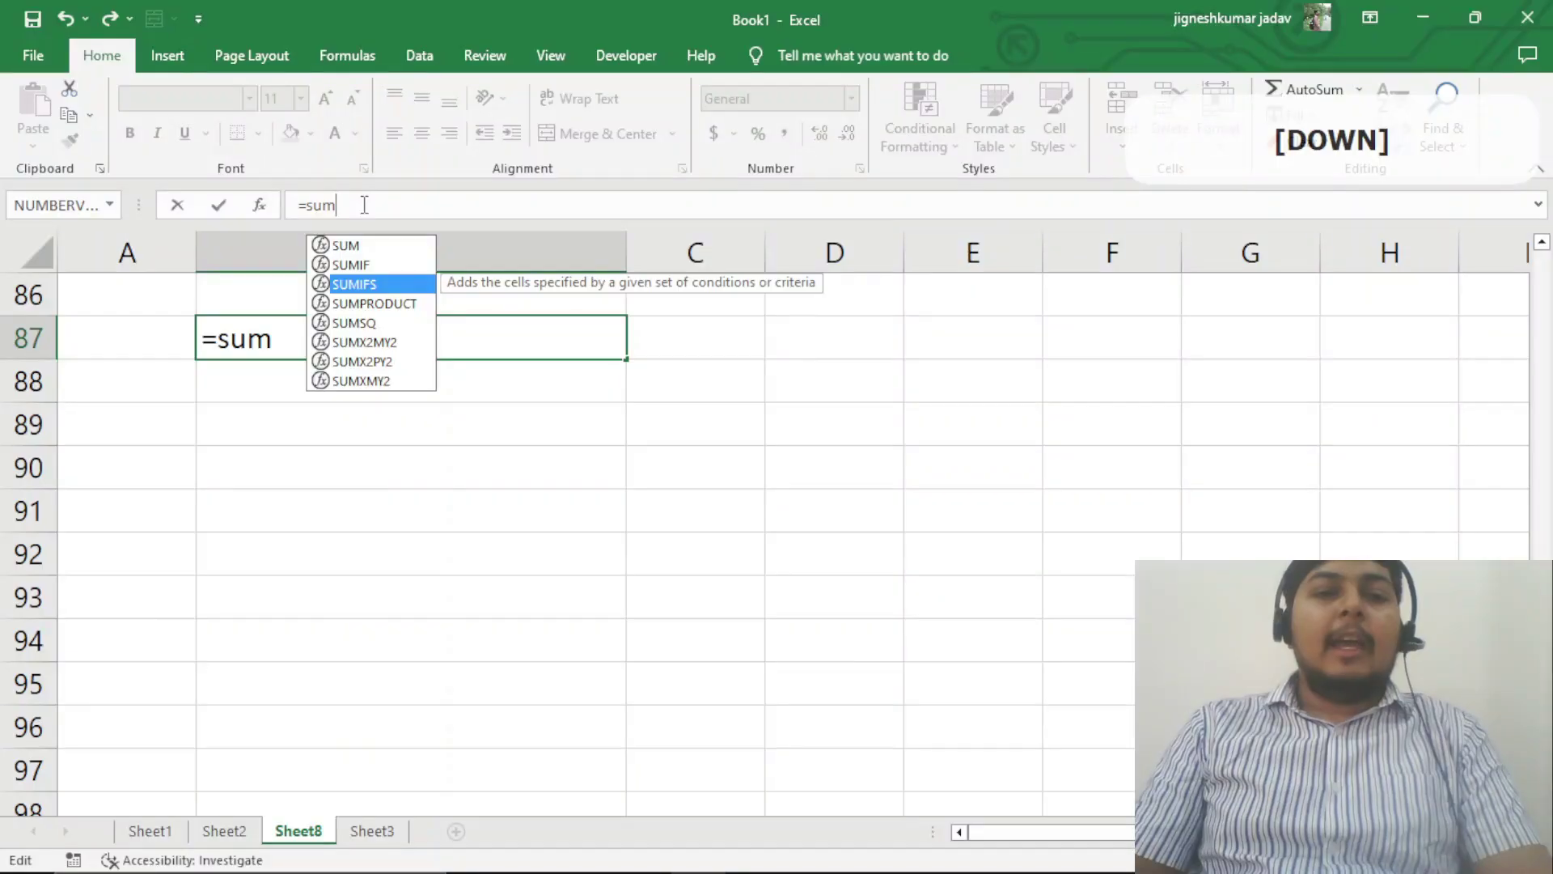